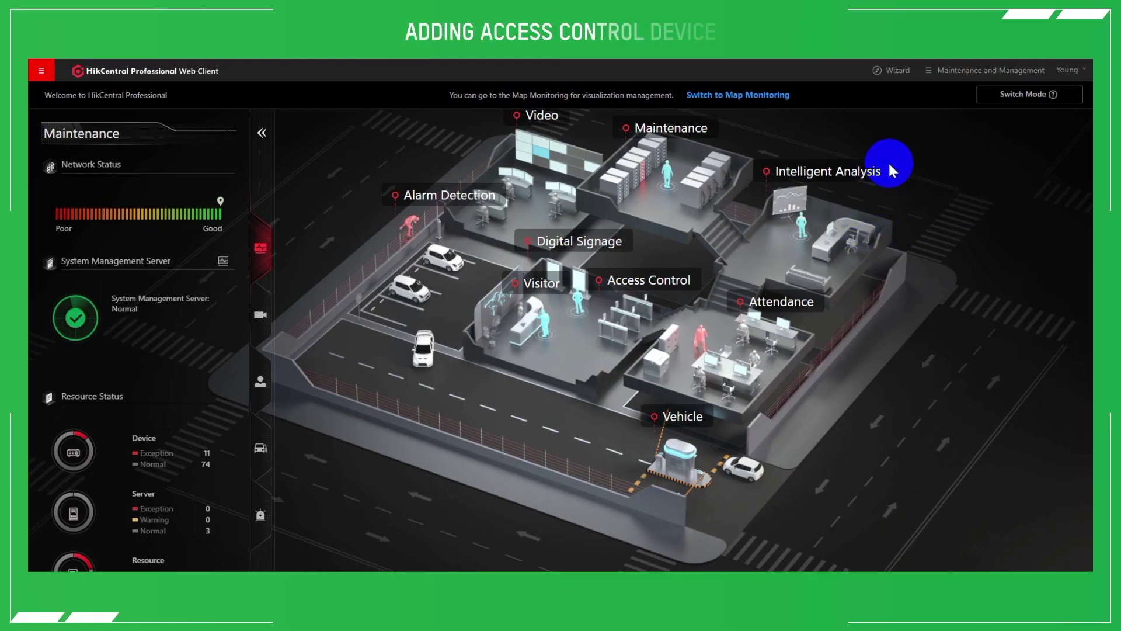
Open the Access Control setup guide and go to its device list
click(887, 72)
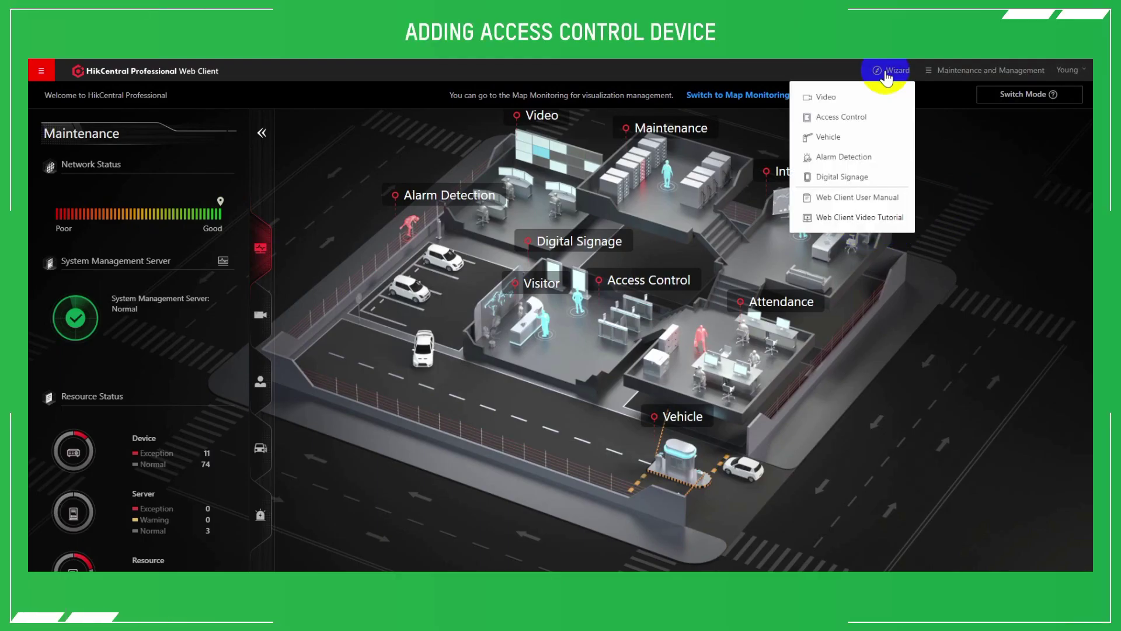
click(848, 120)
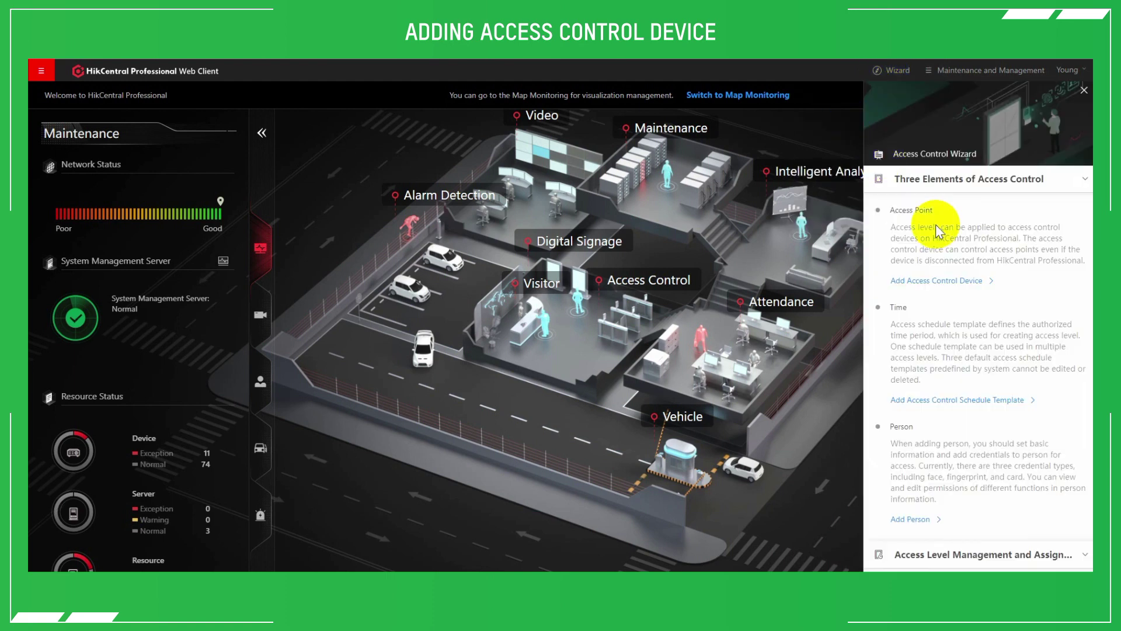
click(917, 281)
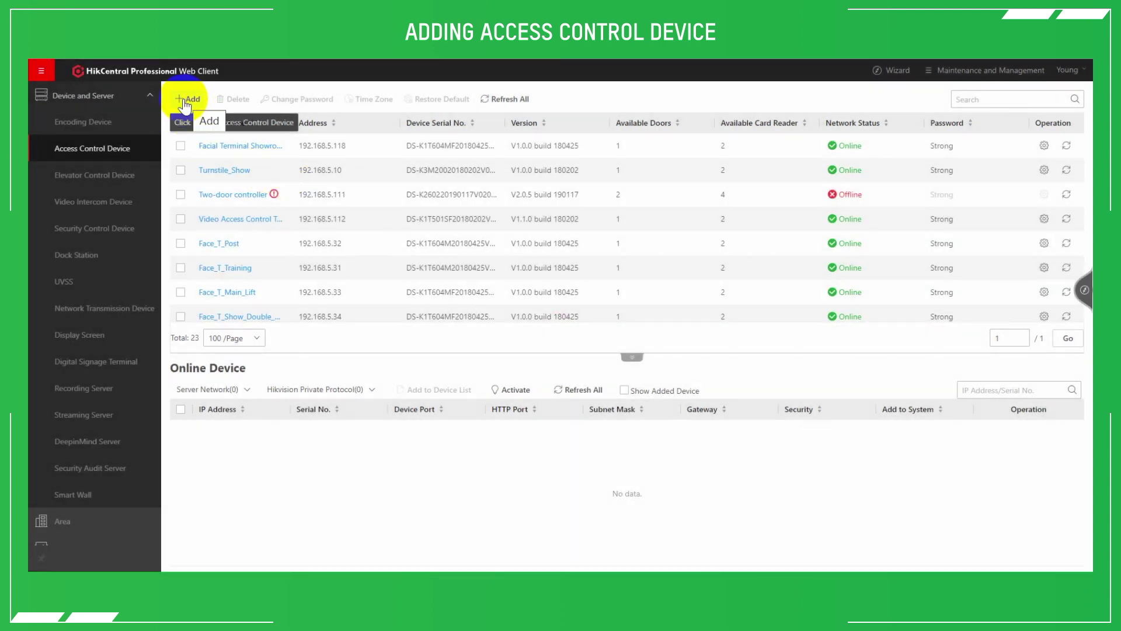
Review the Add Access Control Device form and leave it without adding a device
click(181, 108)
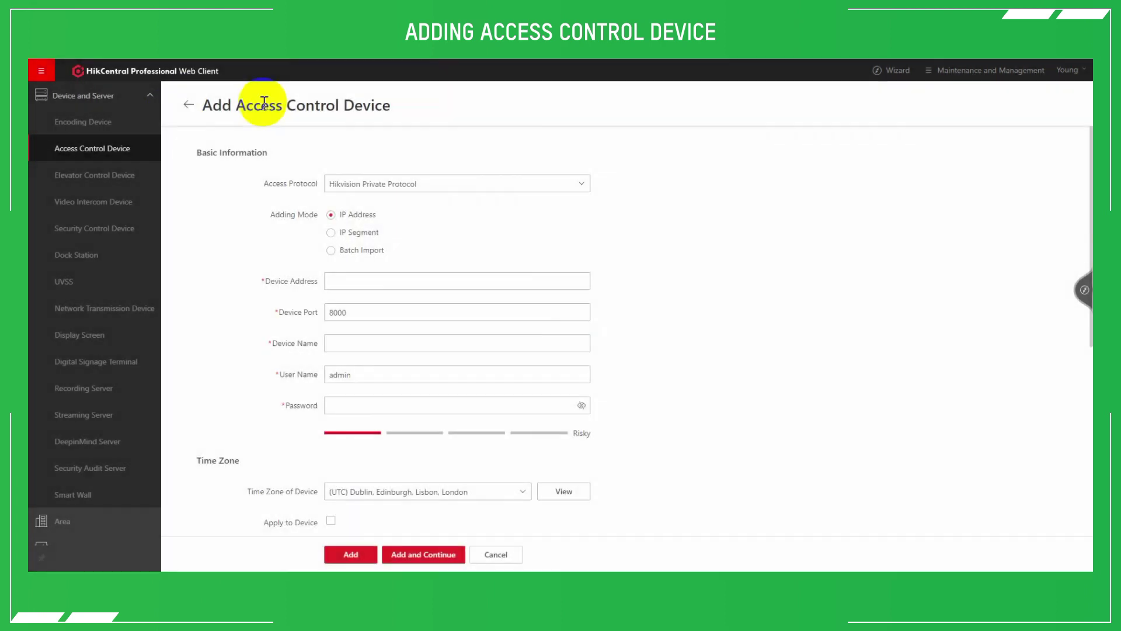
drag(190, 104, 398, 110)
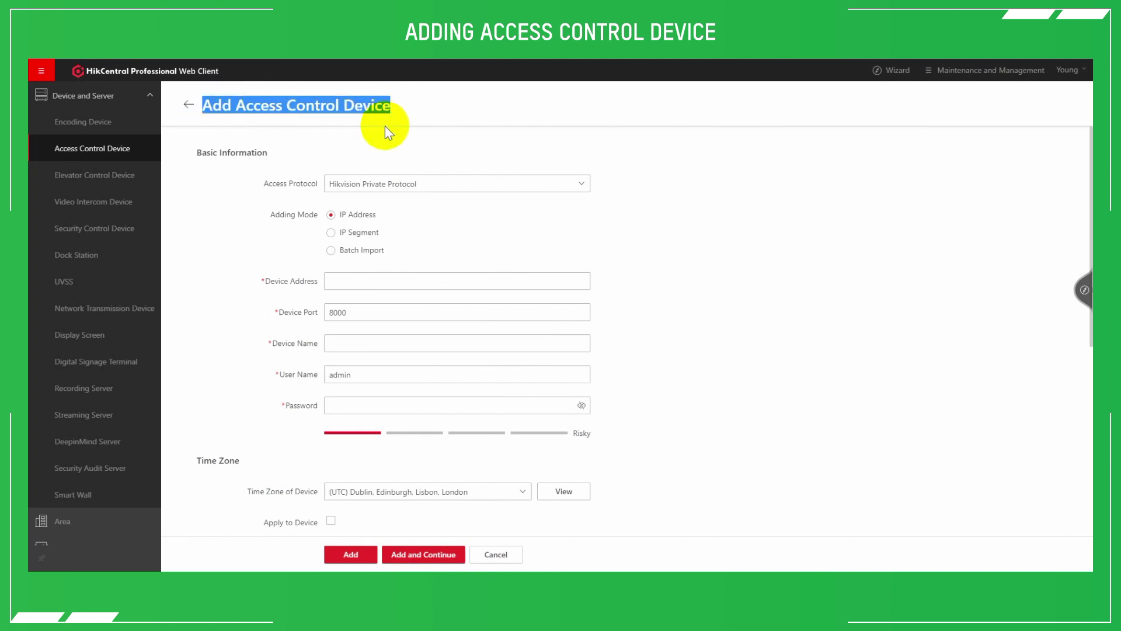
click(373, 146)
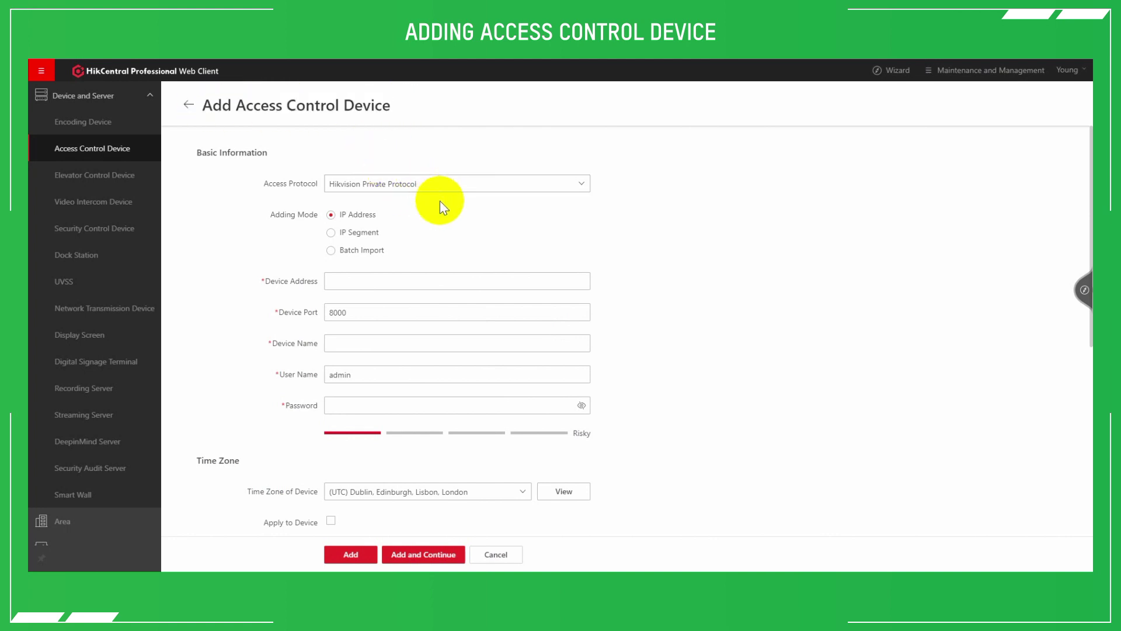
scroll(424, 256, down, 2)
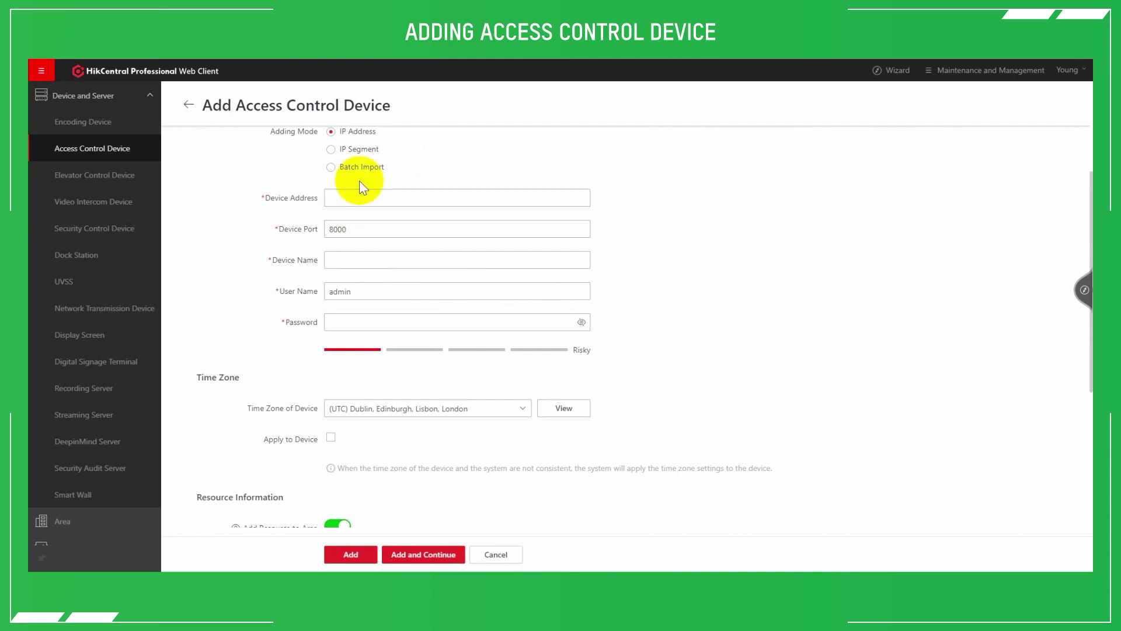
scroll(359, 180, down, 3)
scroll(365, 234, down, 2)
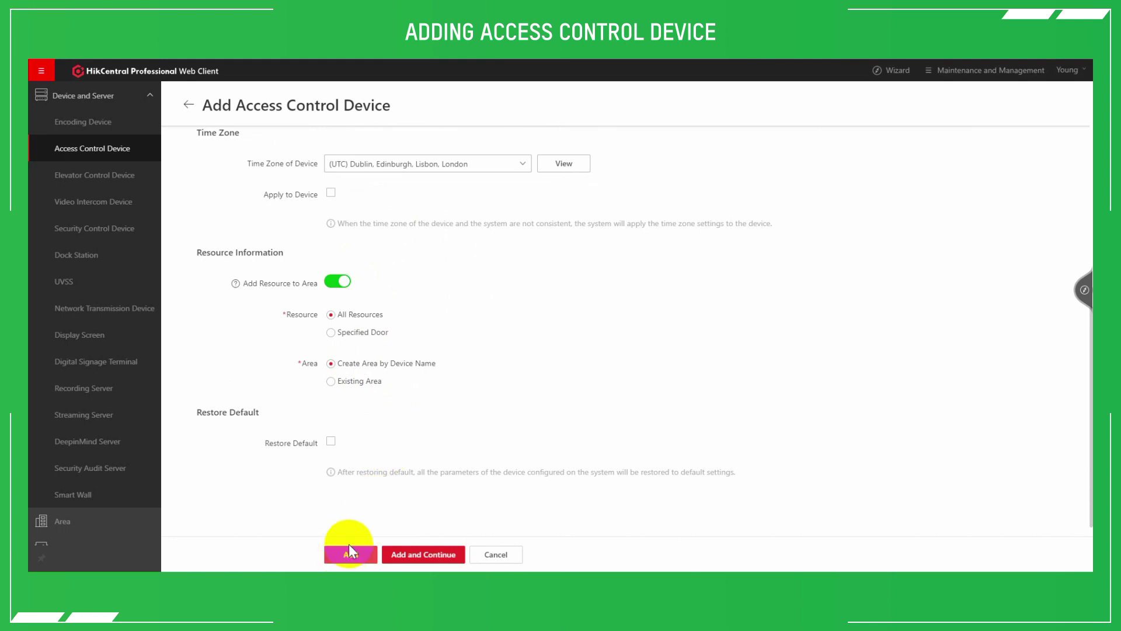
click(186, 108)
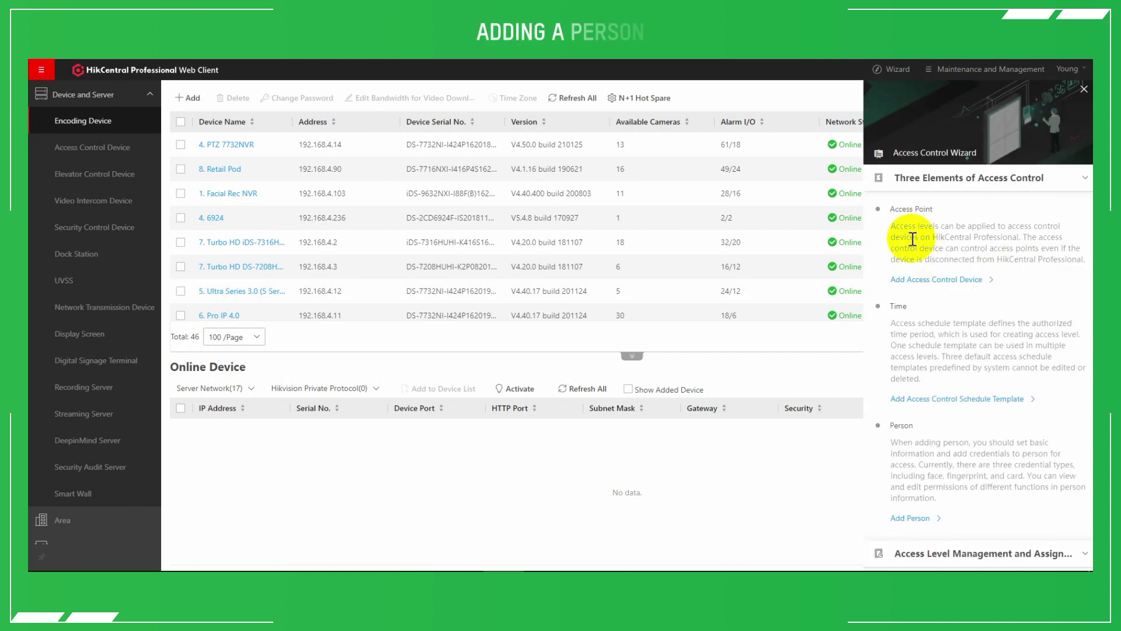
Go to person management from the guide and view the person import options
scroll(940, 290, down, 3)
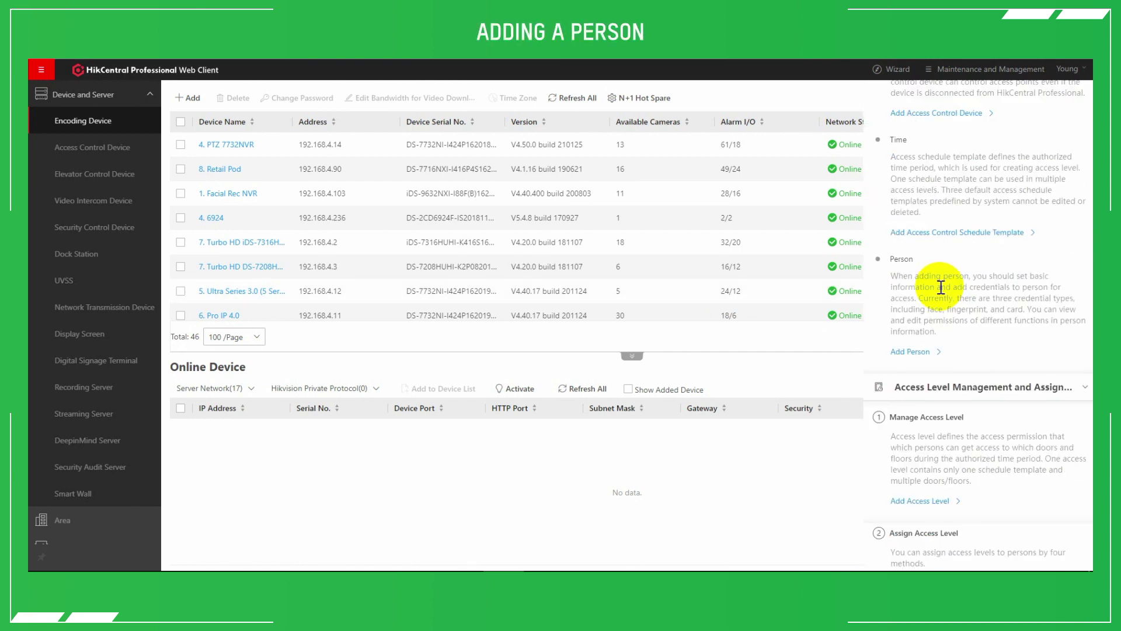
click(908, 351)
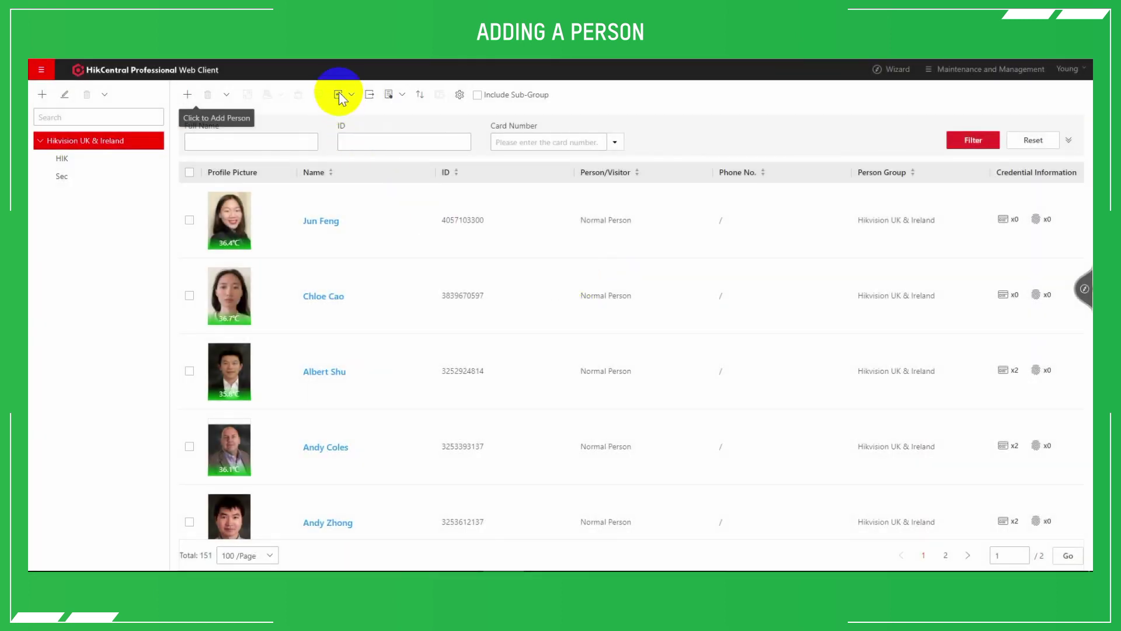
click(338, 95)
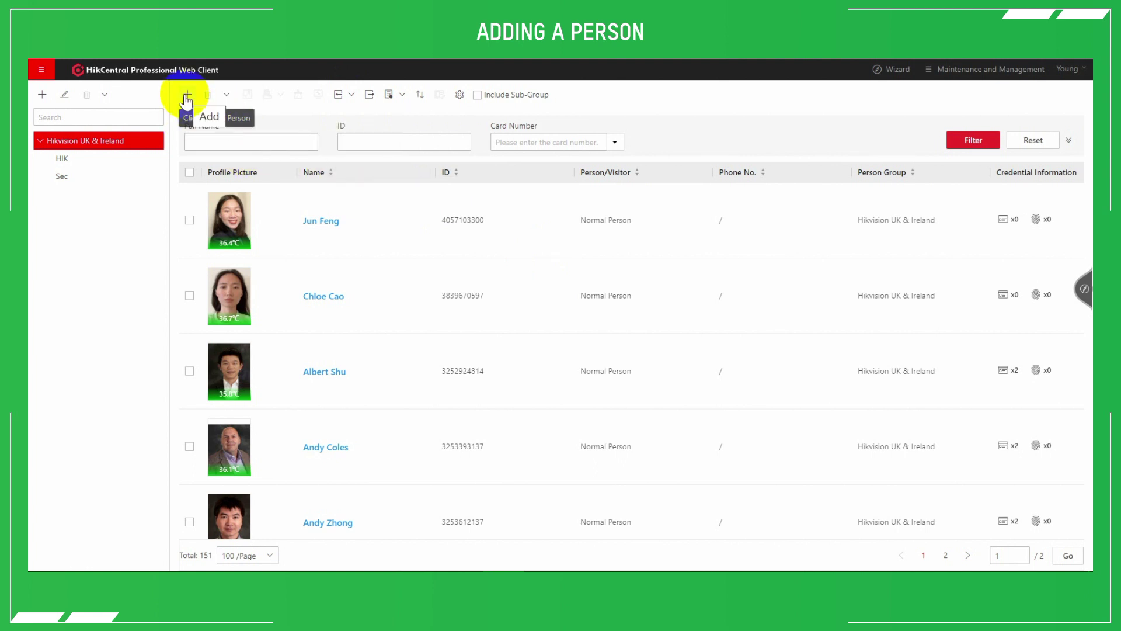
Start a new person with the name fields left empty, then bring up Add Credential
click(184, 94)
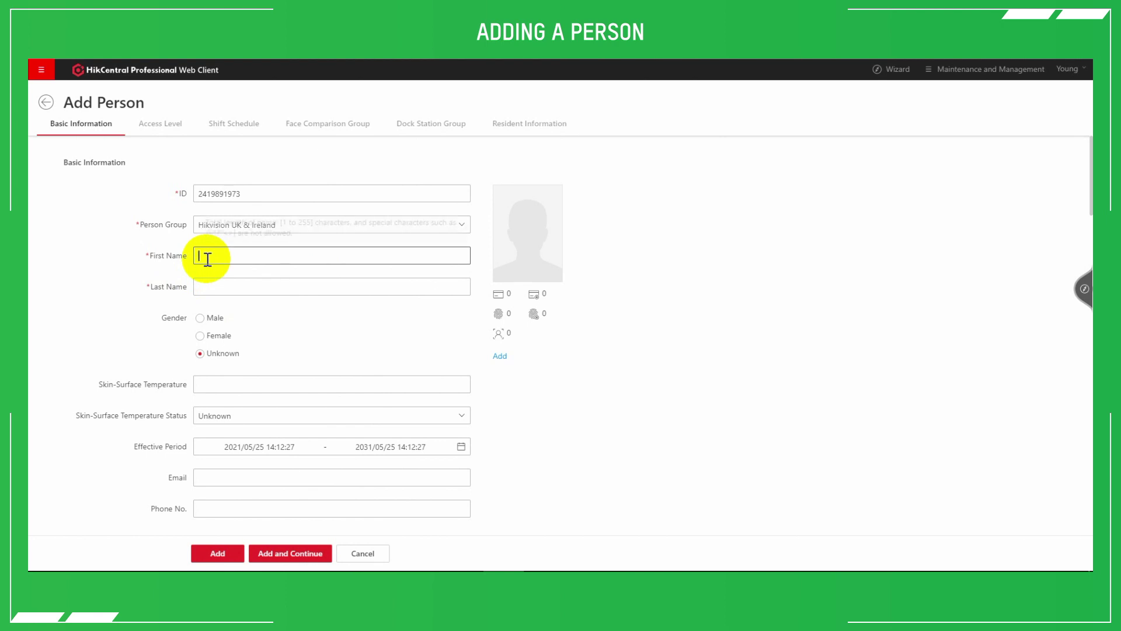
click(220, 287)
click(293, 314)
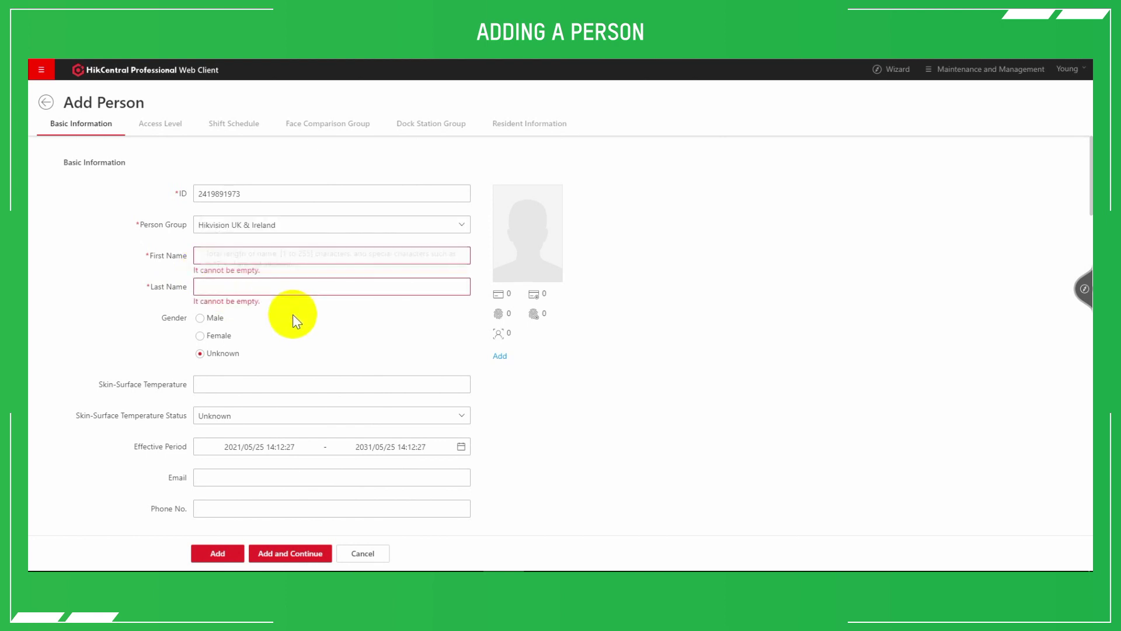
mouse_move(517, 217)
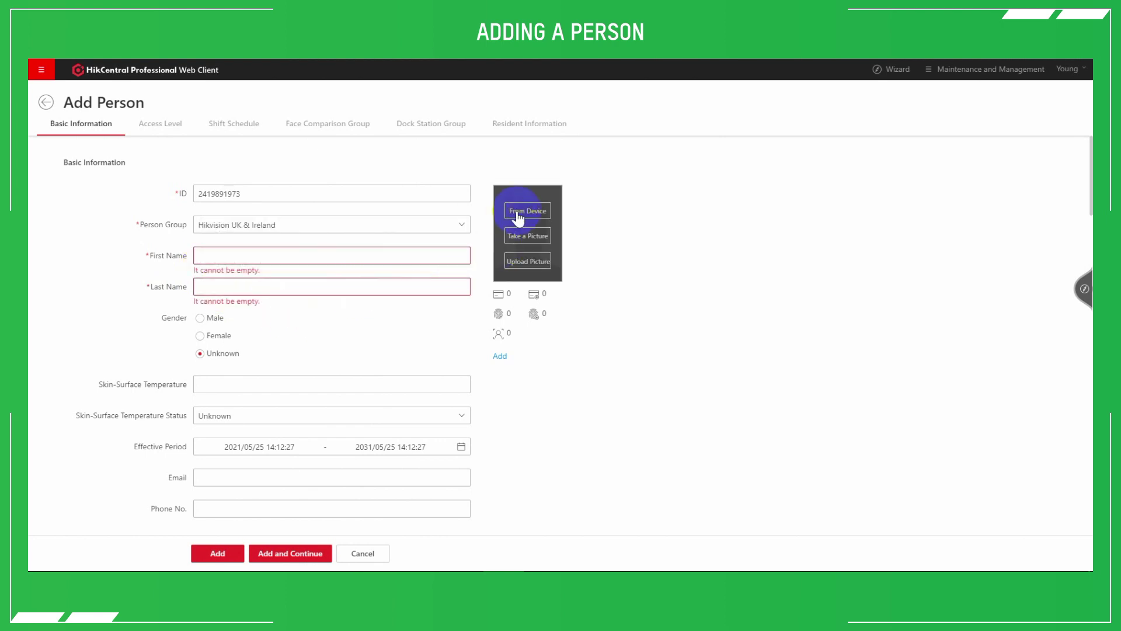
click(525, 267)
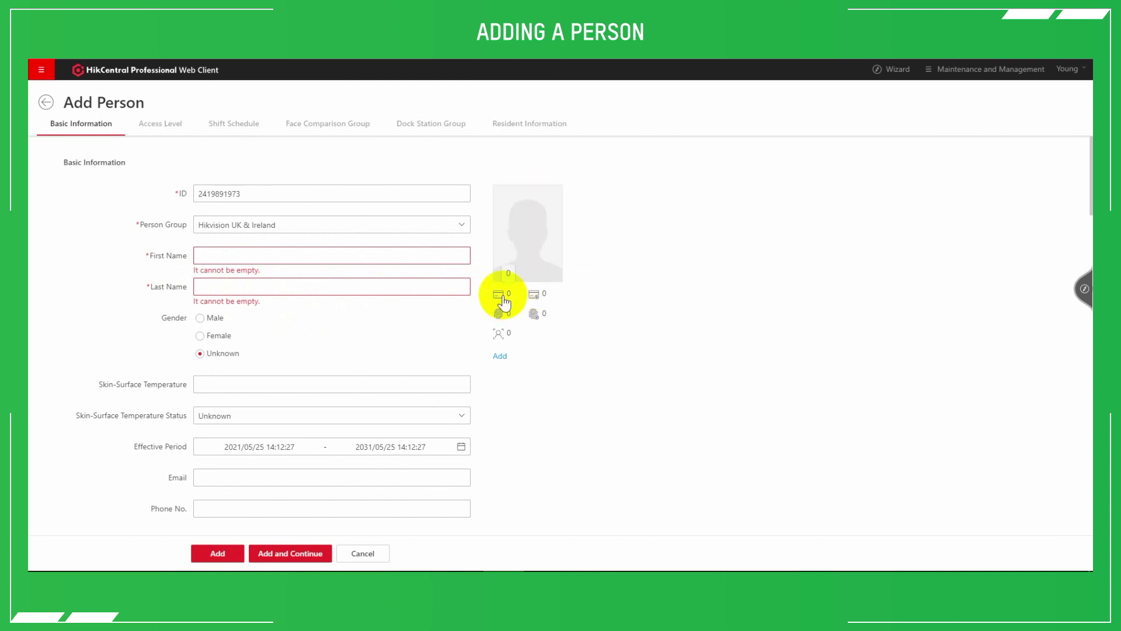
click(498, 357)
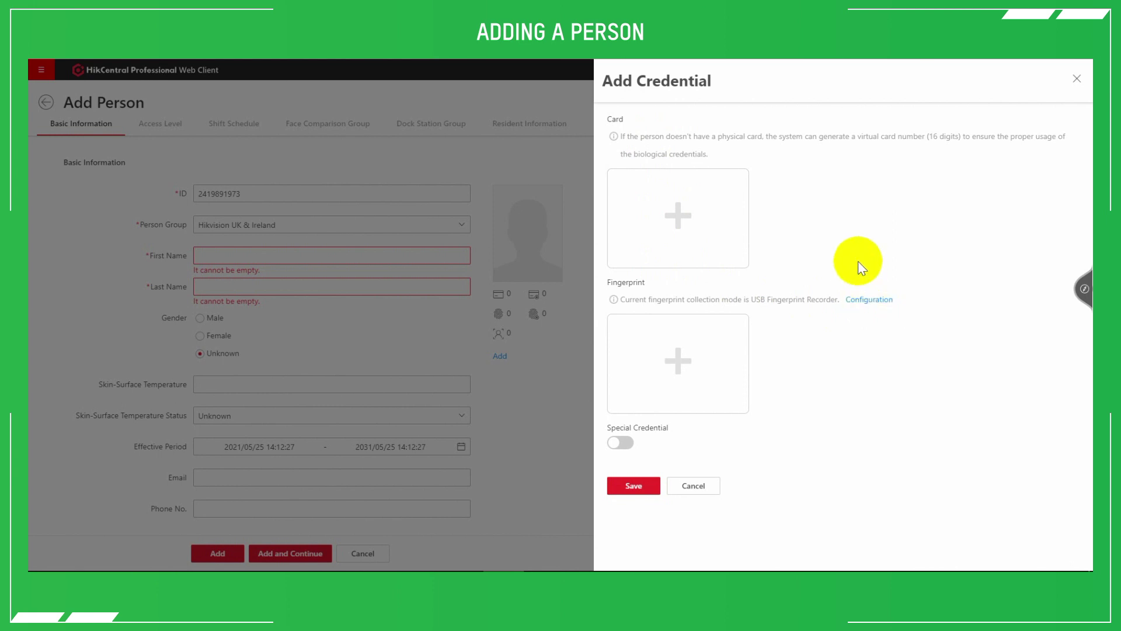
Try card issuing via a card reader at Temperature MinMoe, then revert to Card Enrollment Station
click(695, 216)
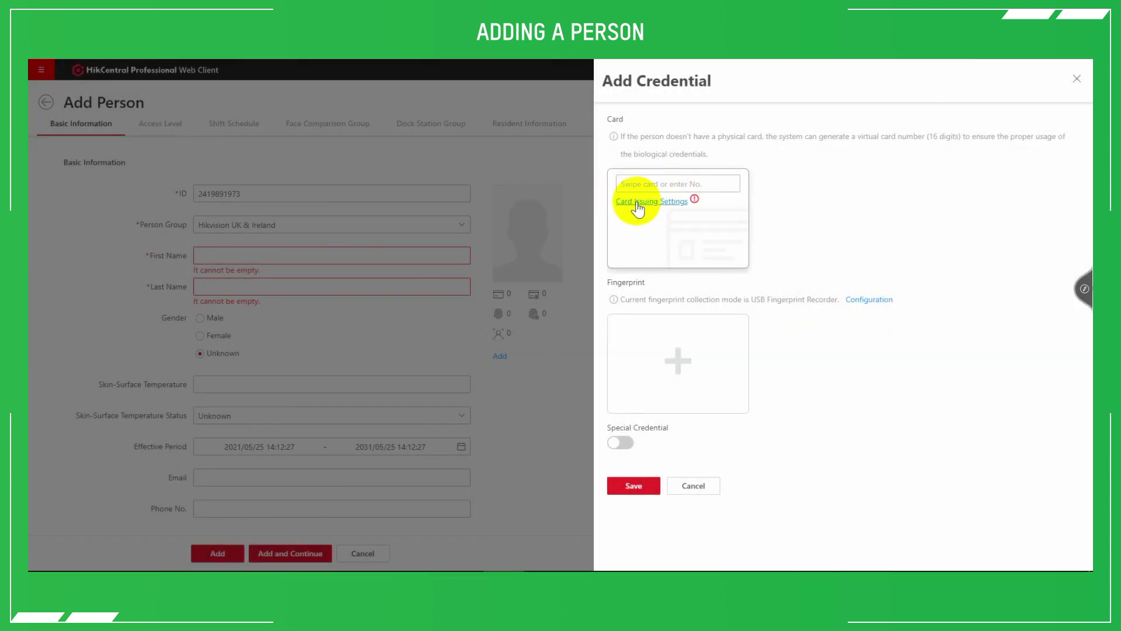
click(637, 202)
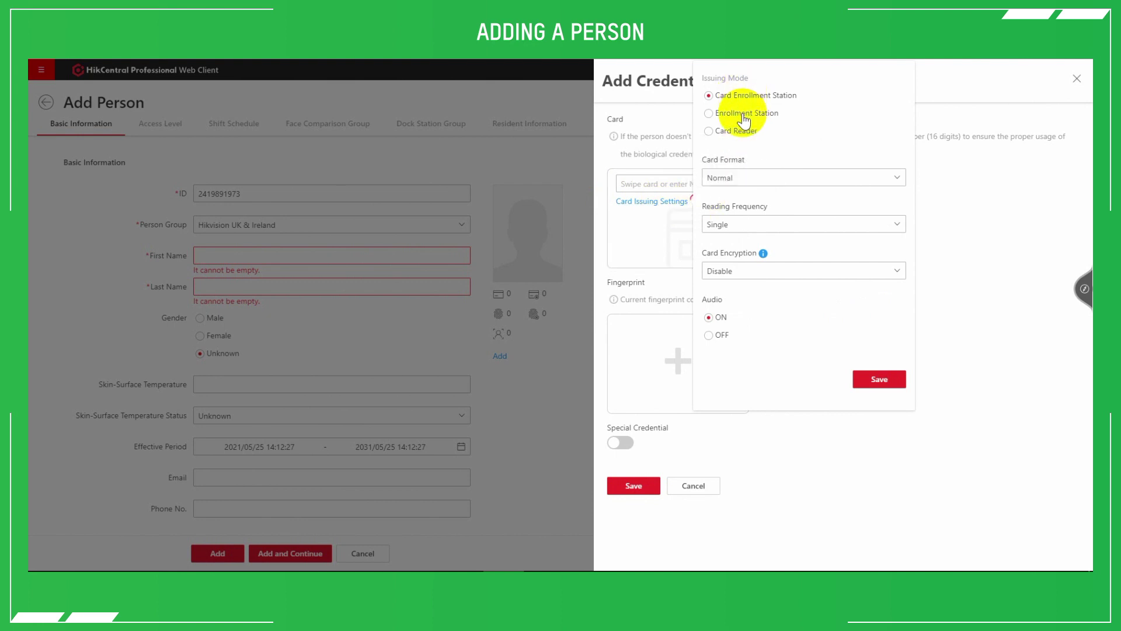
click(739, 132)
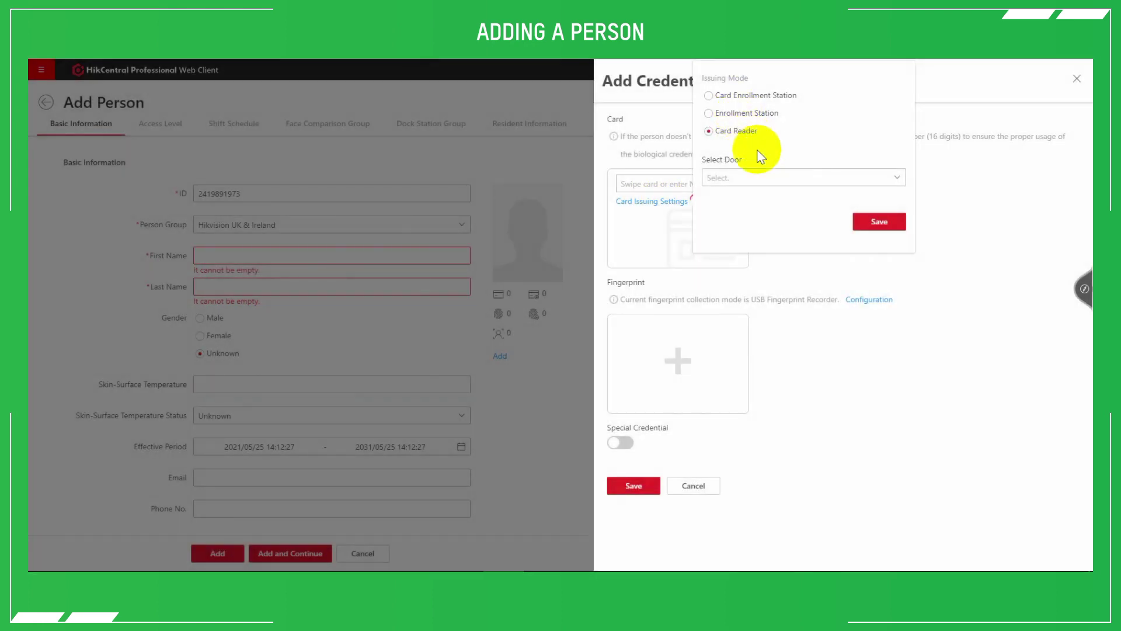
click(759, 177)
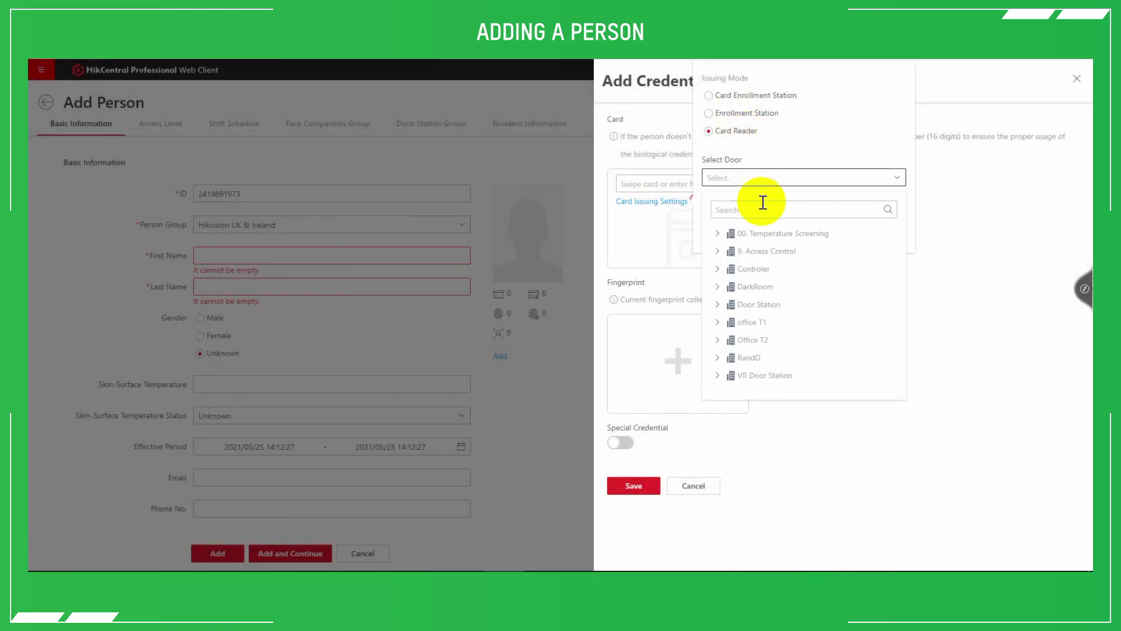
click(726, 235)
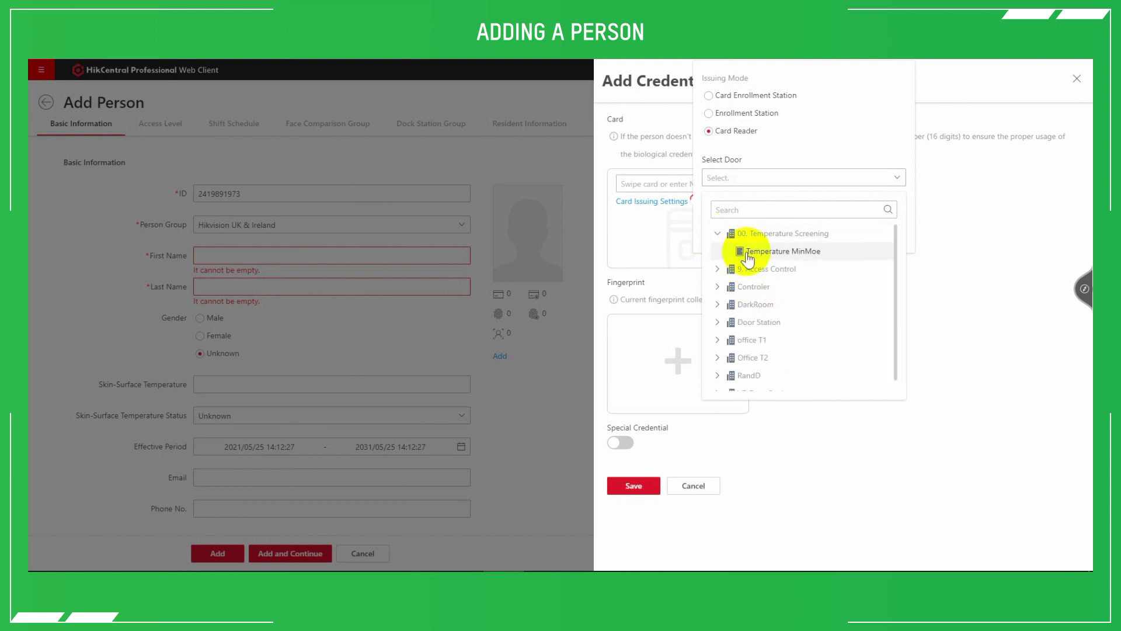
click(747, 251)
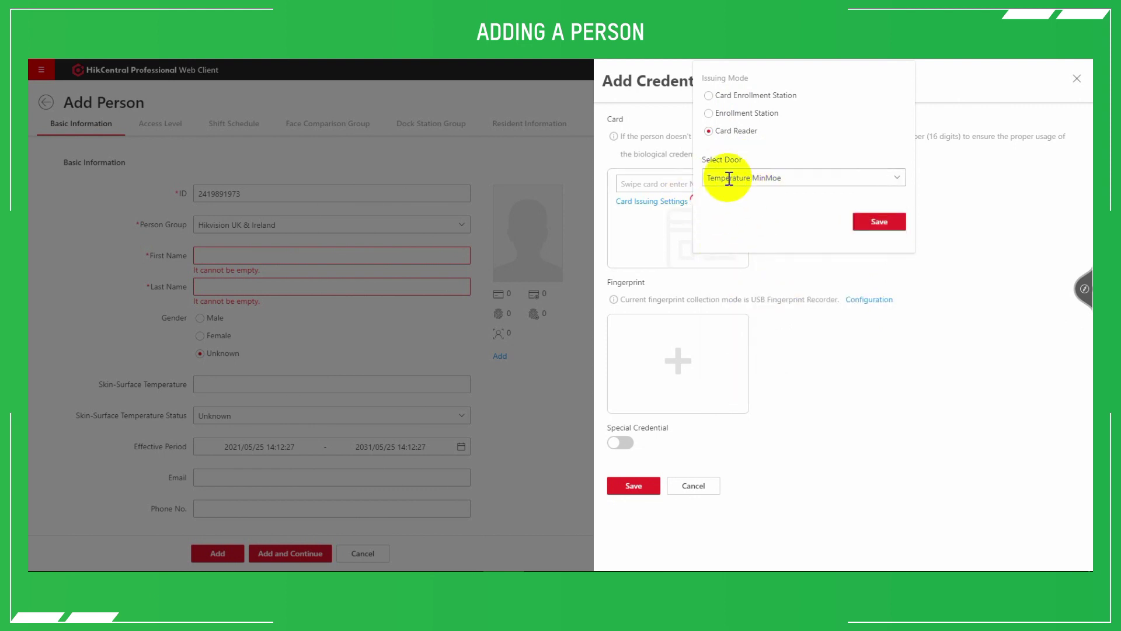
click(713, 96)
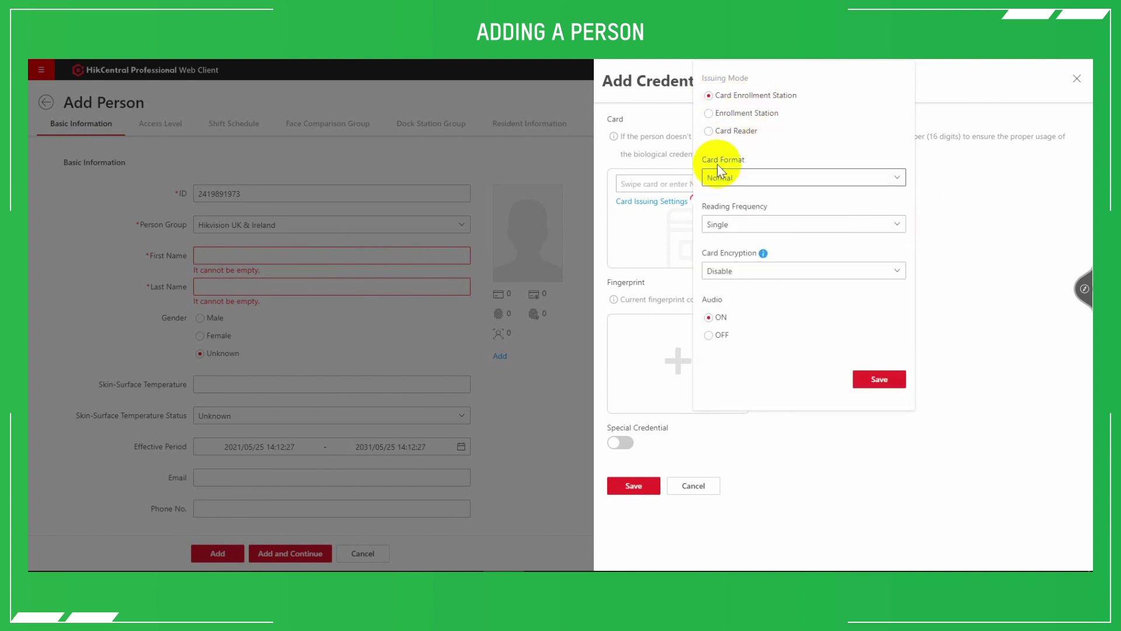
click(634, 147)
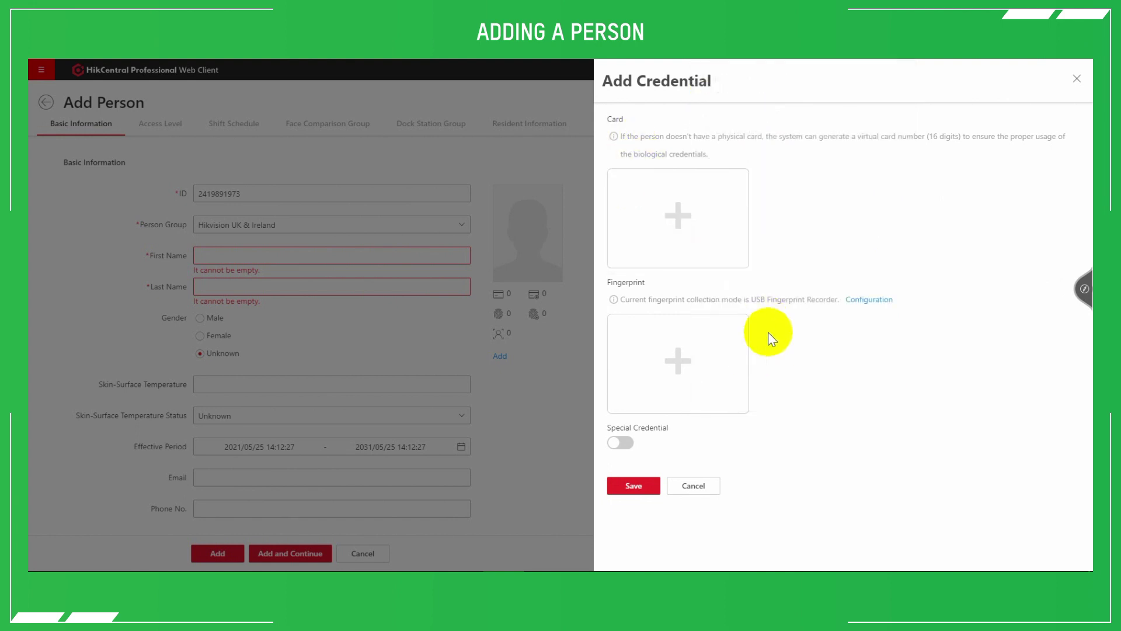
Leave fingerprint settings unchanged and toggle Special Credential on, then back off
click(886, 301)
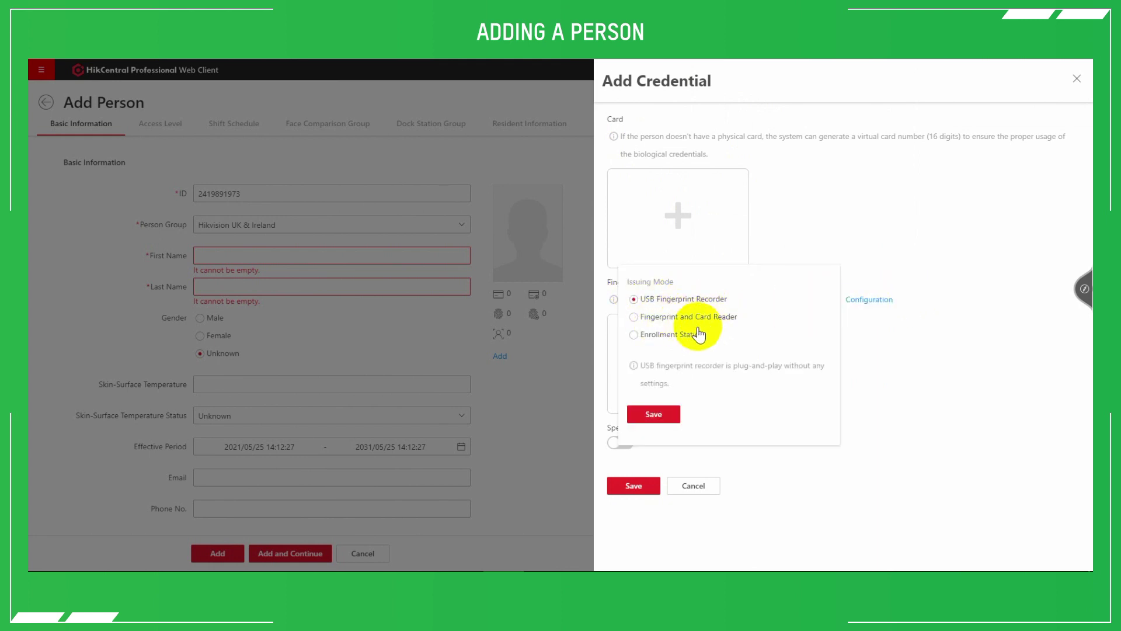
click(908, 328)
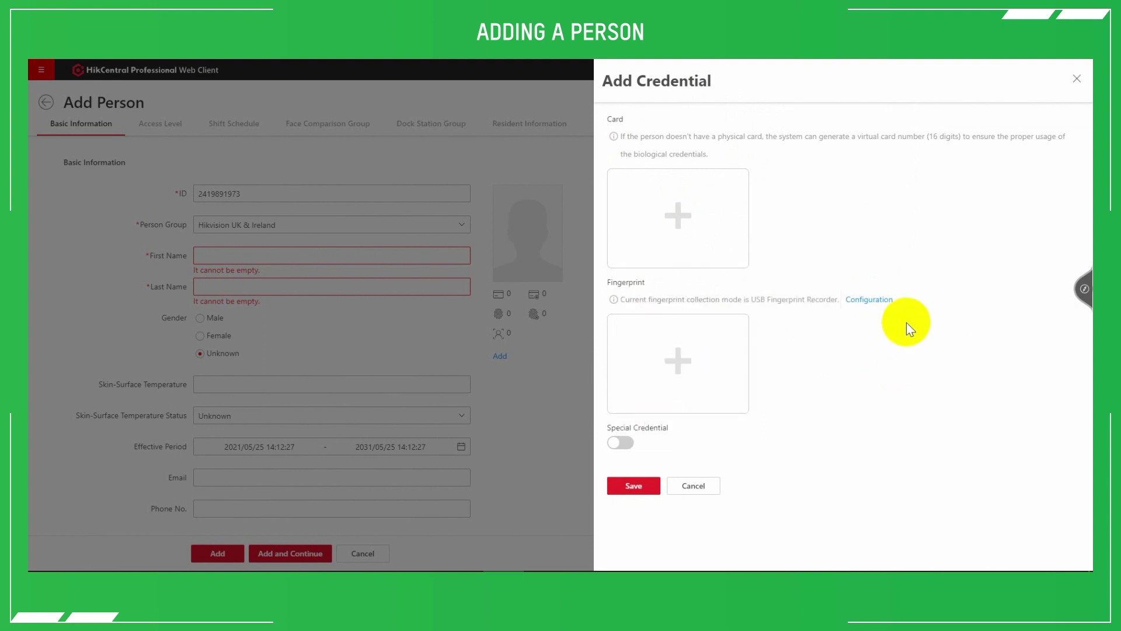
click(619, 443)
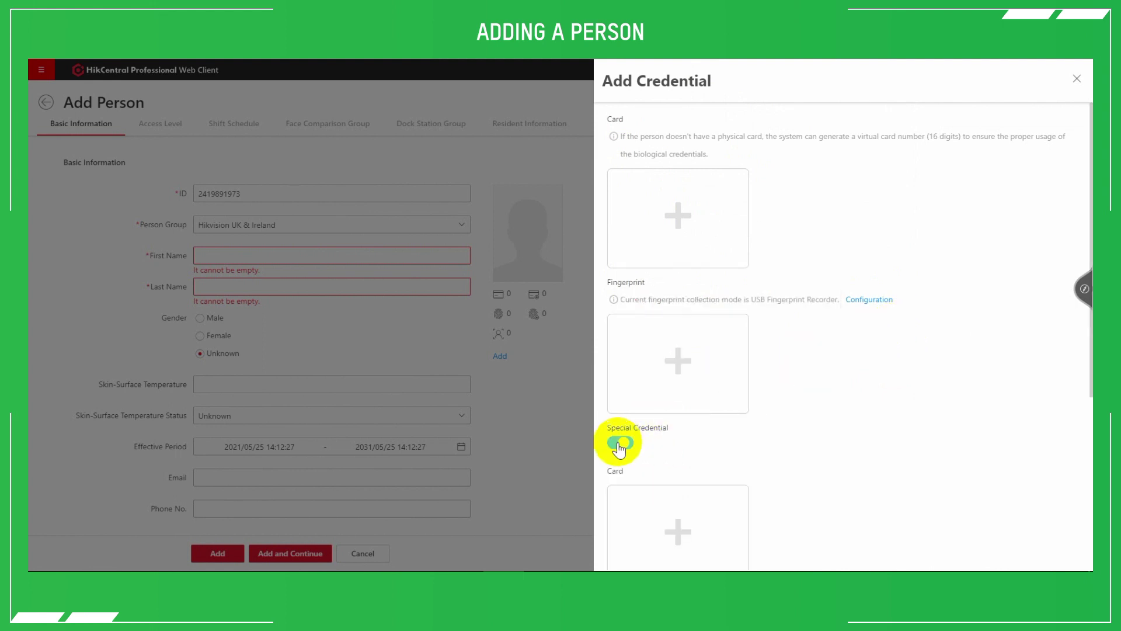
scroll(637, 454, down, 5)
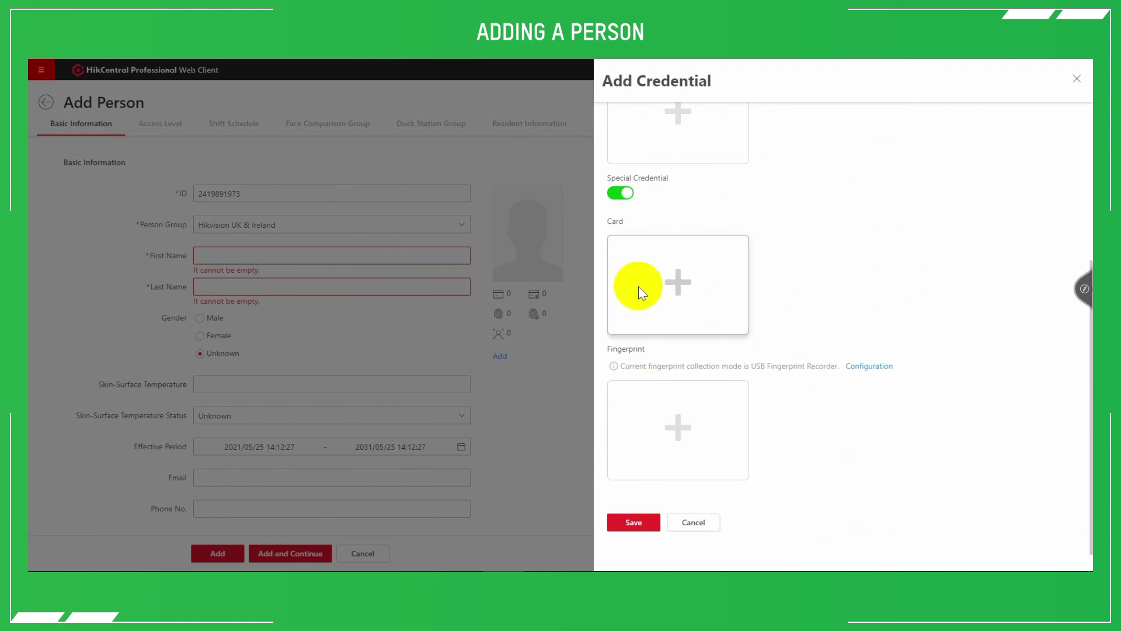
click(626, 192)
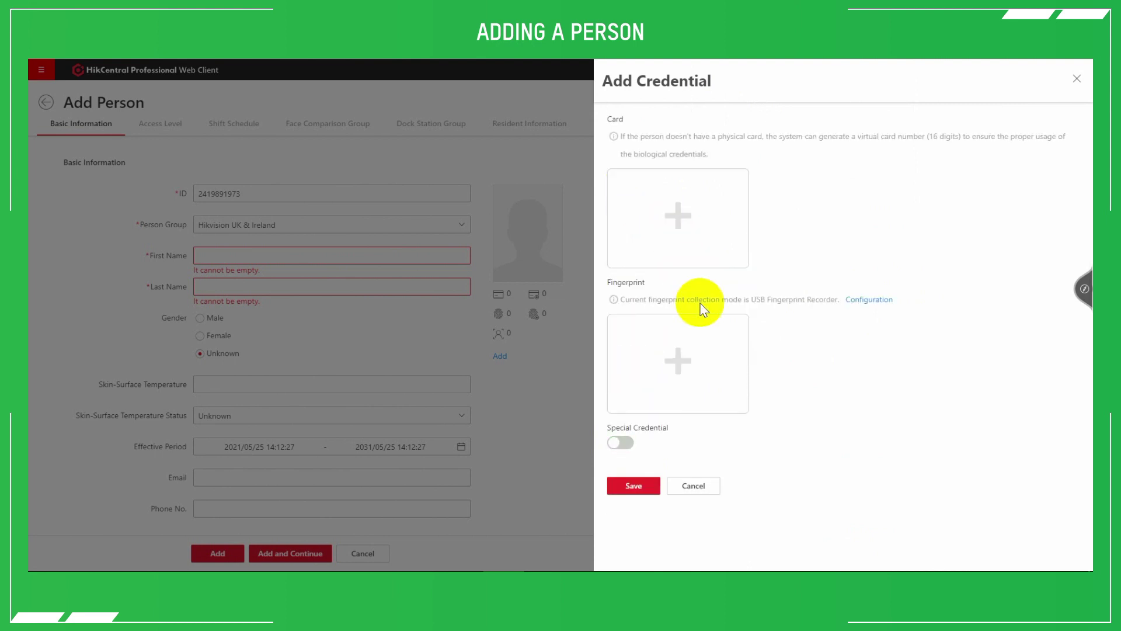
Discard the credential panel, scroll the Add Person form, and return to the 151-person list
click(528, 459)
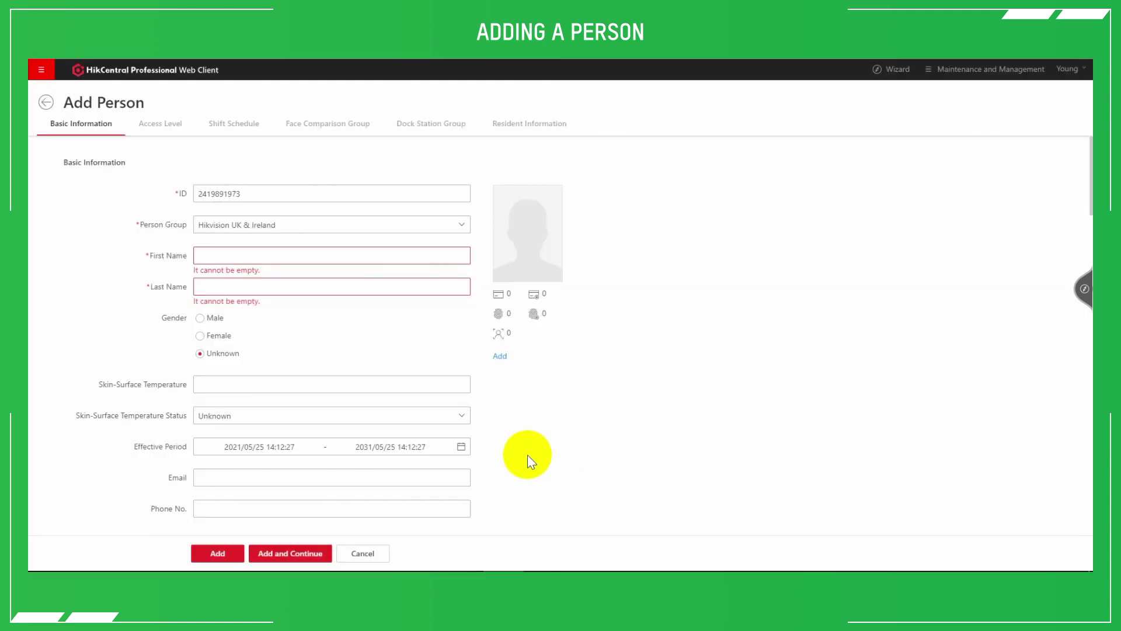
scroll(549, 313, down, 2)
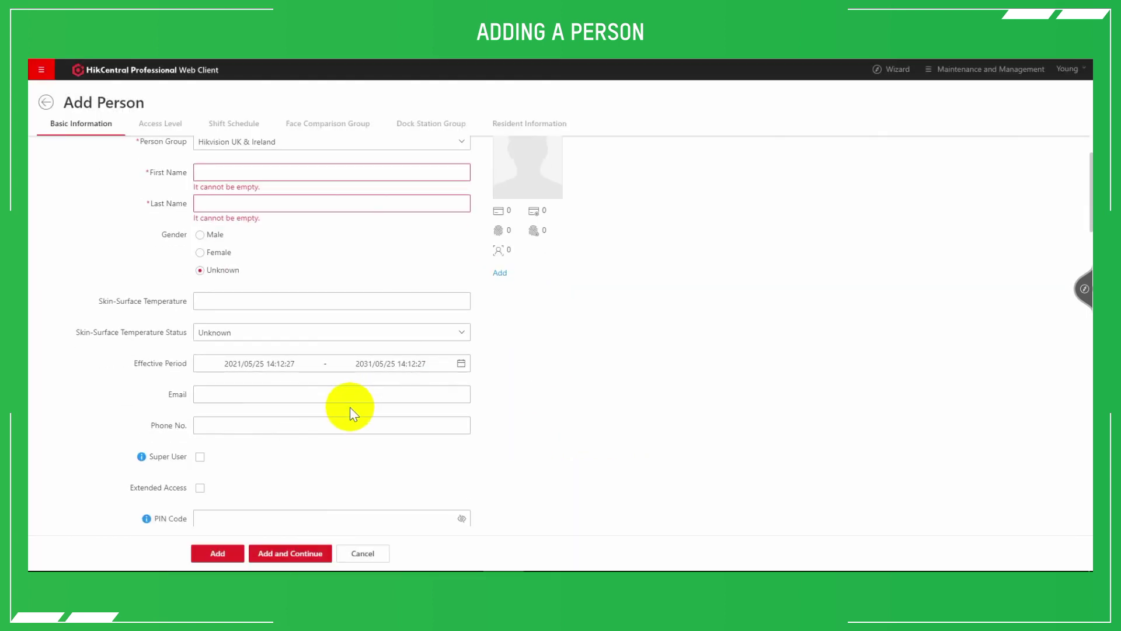
scroll(350, 409, down, 4)
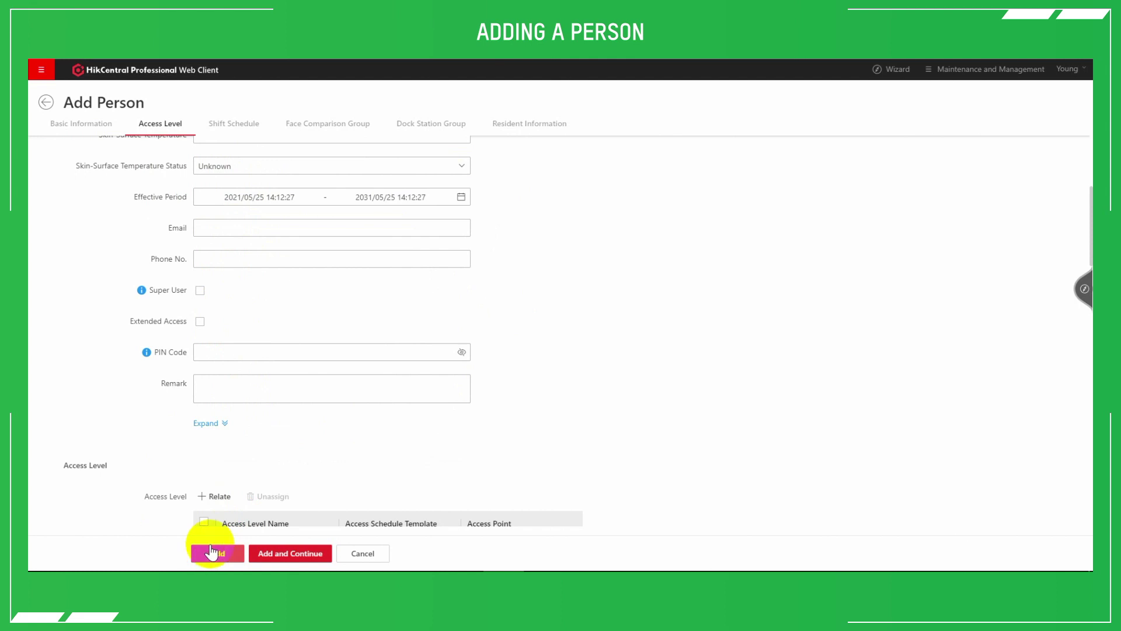
click(46, 103)
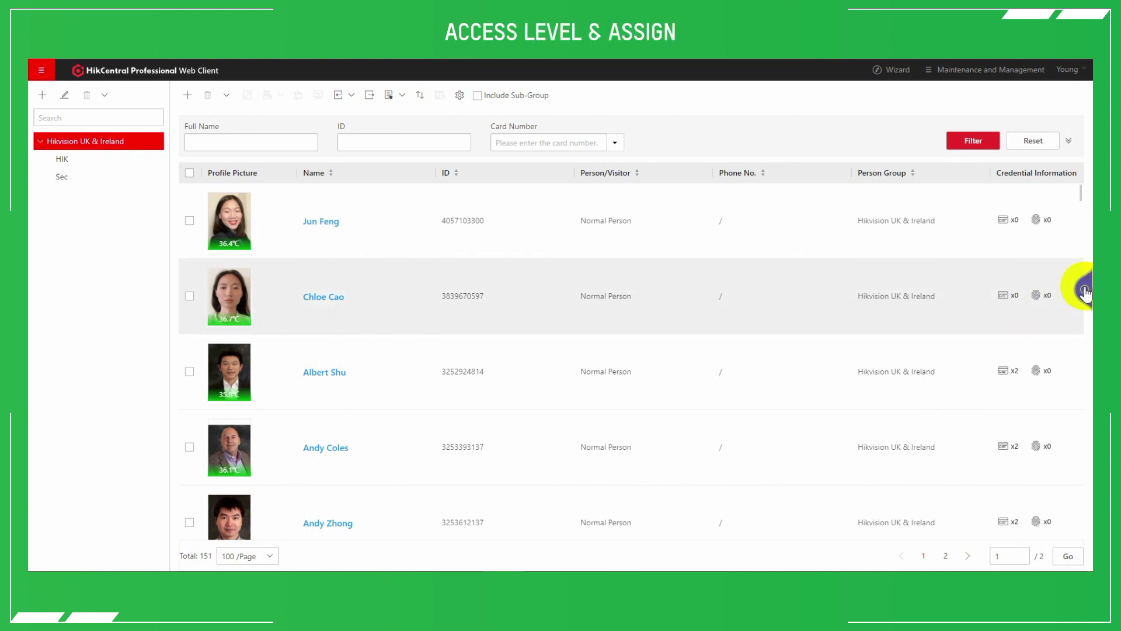
Start a new access level and add Temperature MinMoe as a selected access point
click(1085, 288)
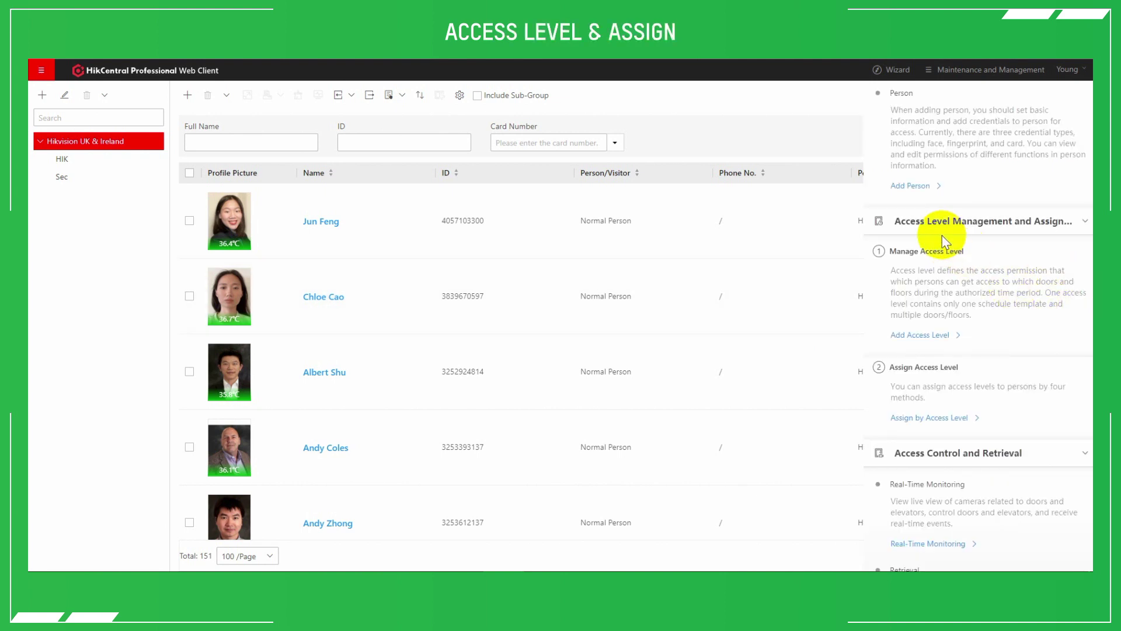
click(897, 253)
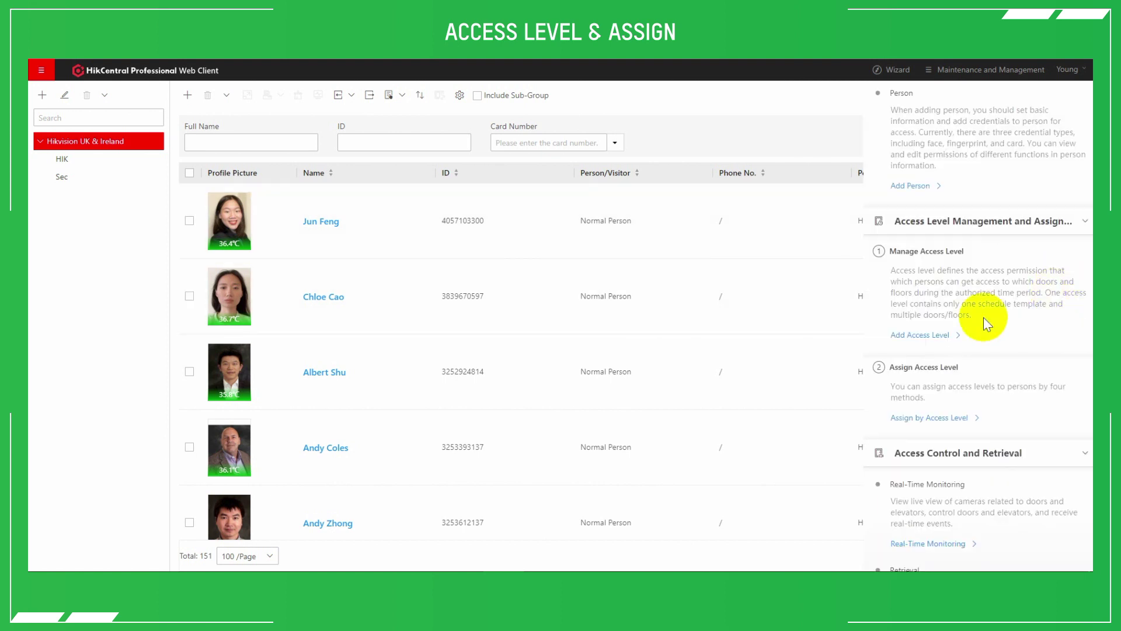
click(915, 338)
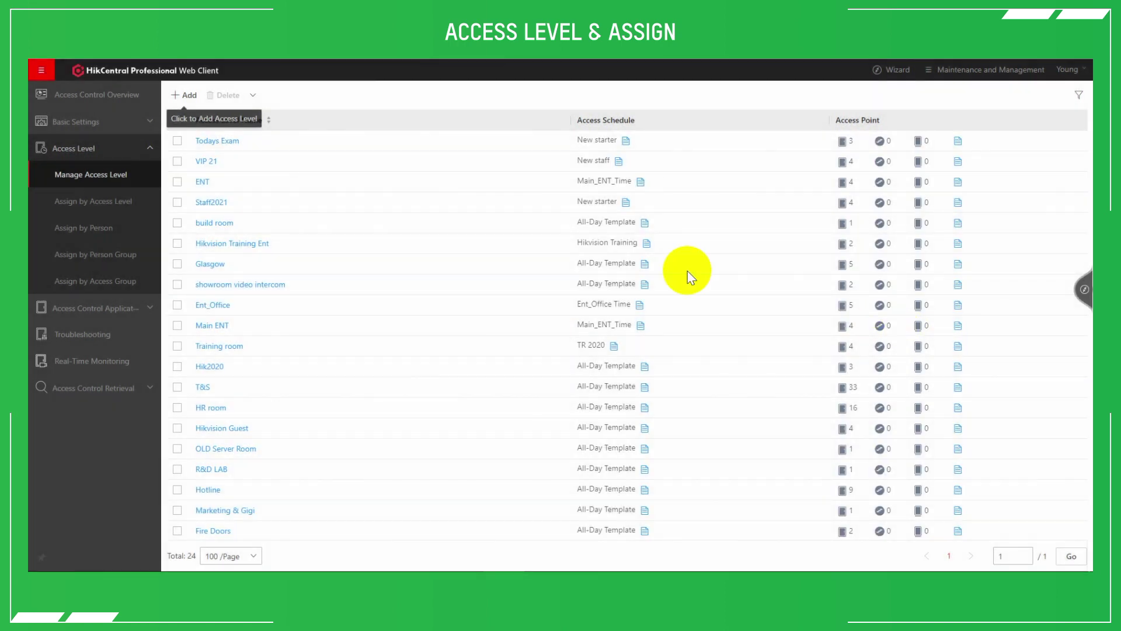
click(176, 100)
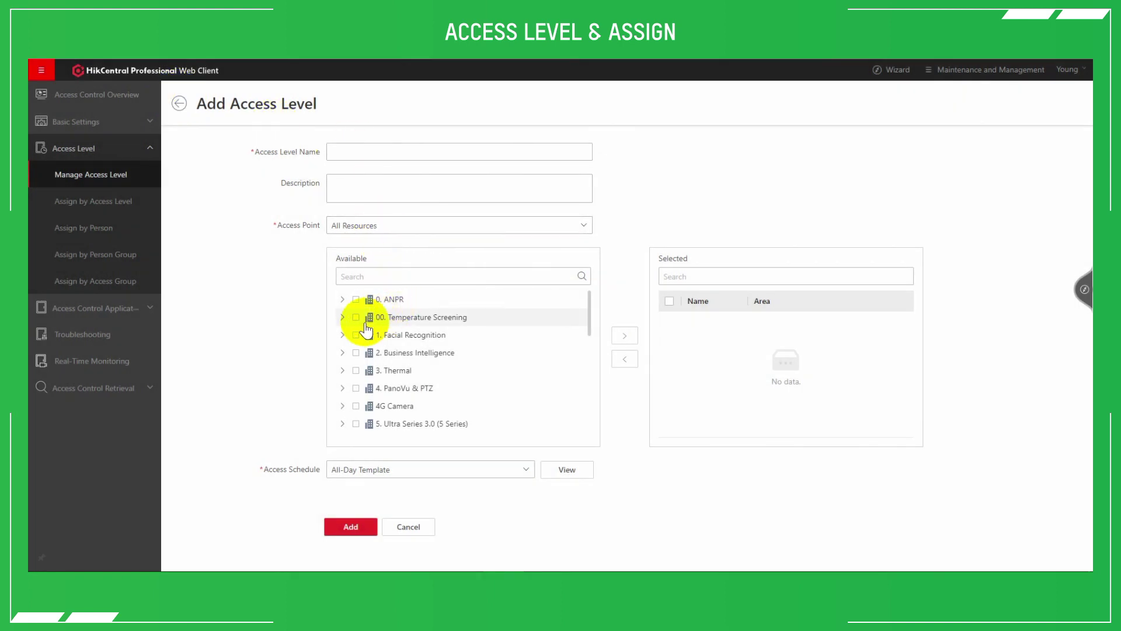
click(342, 318)
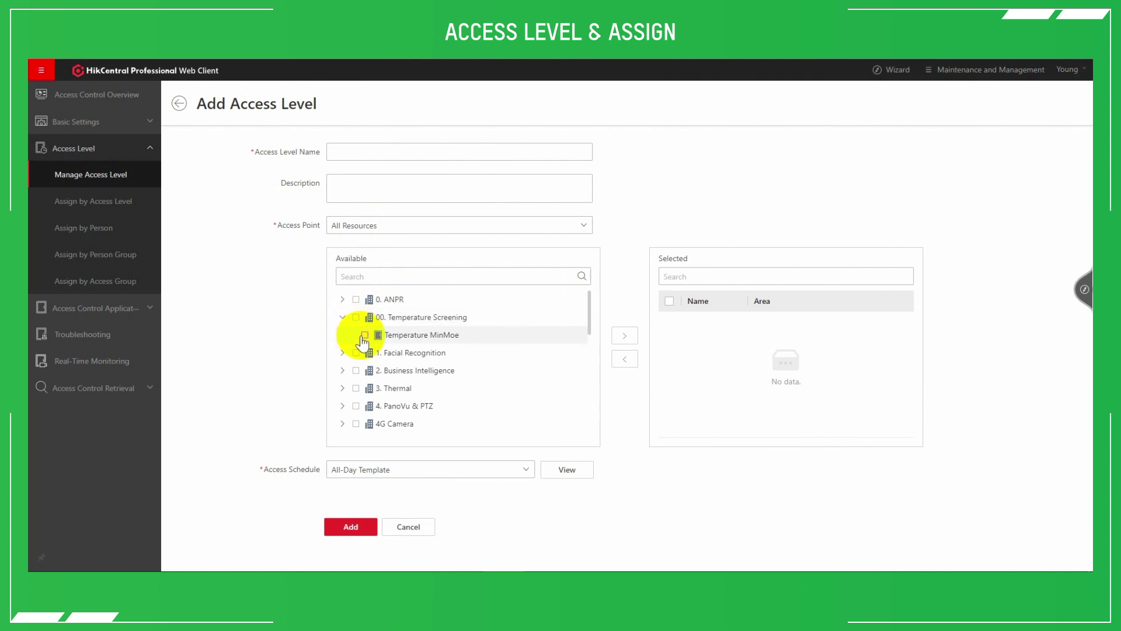
click(625, 335)
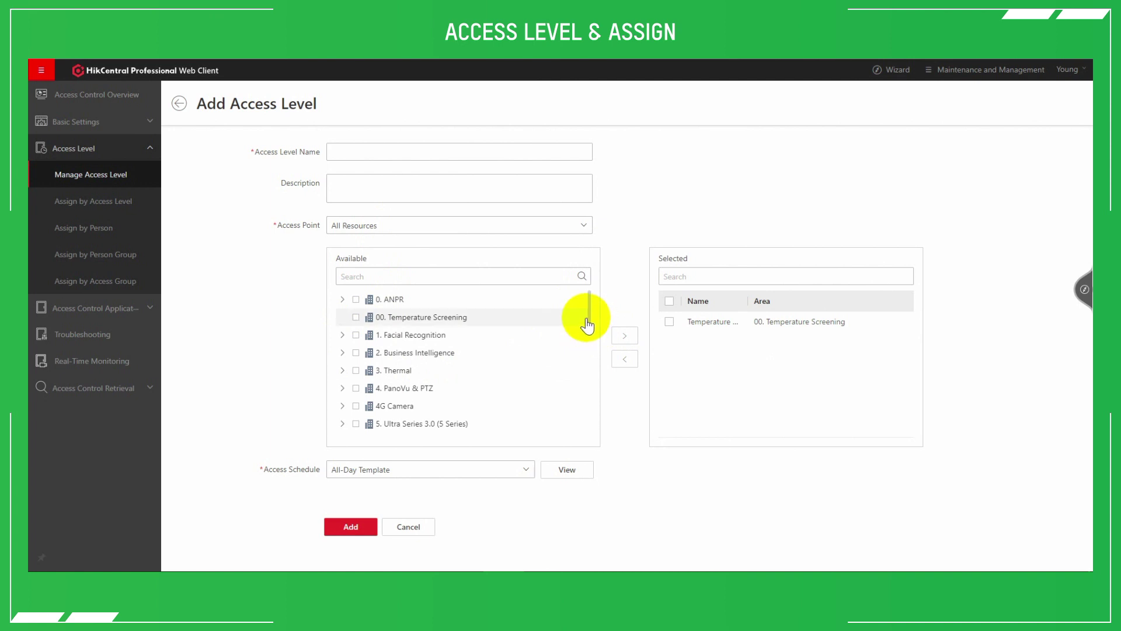
Add Show Room Double Glass Doors from Facial Terminal Showroom to the selected access points
scroll(590, 314, down, 3)
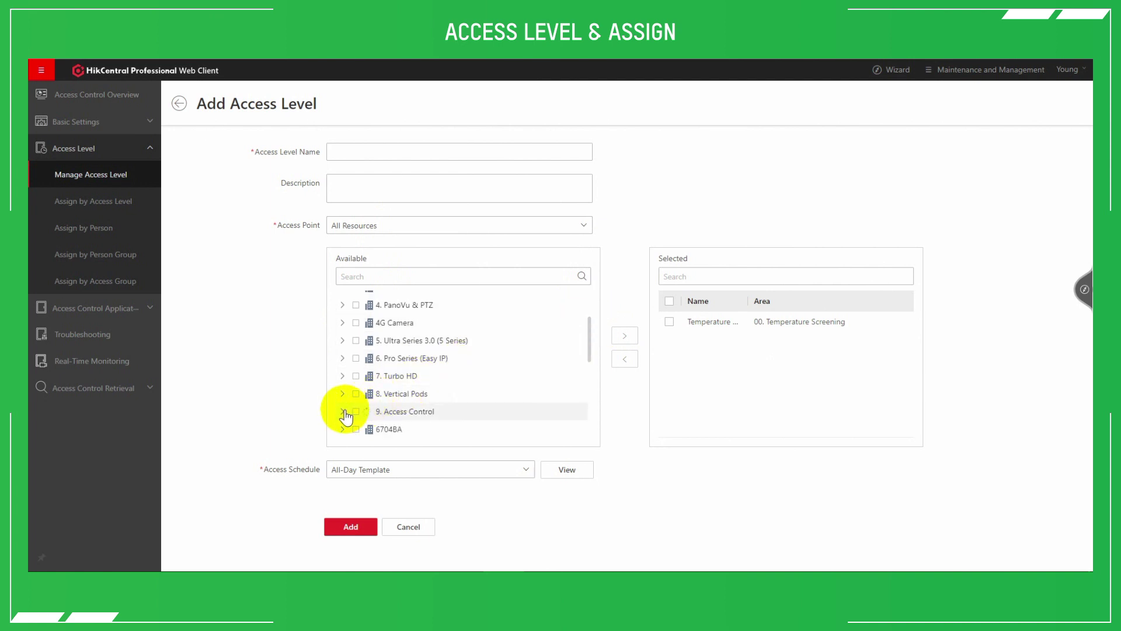
scroll(351, 411, down, 2)
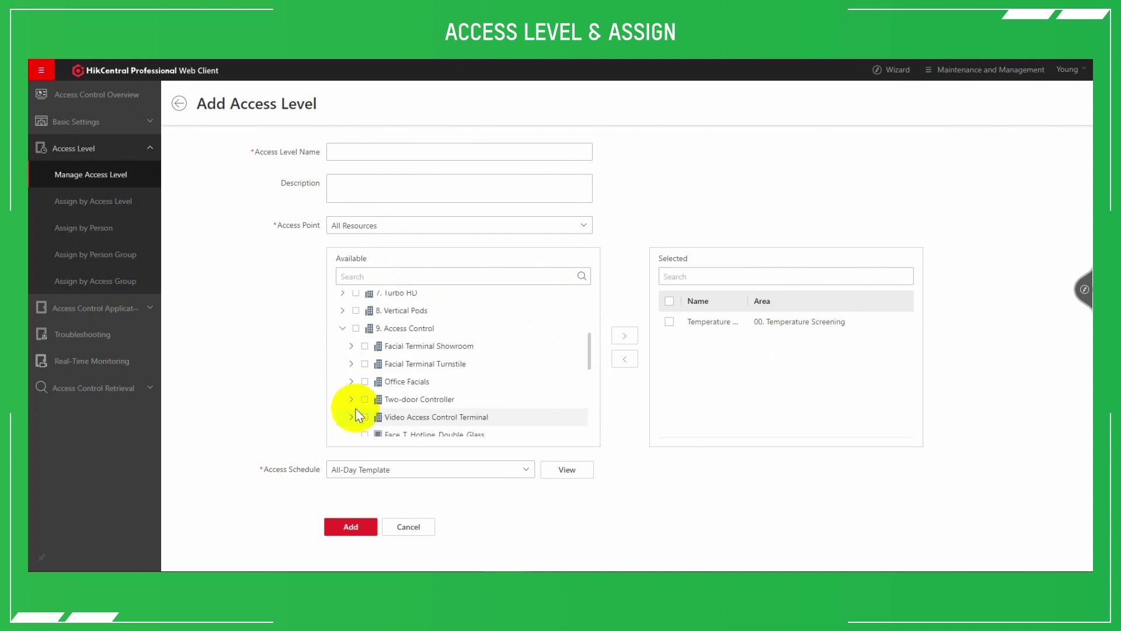
click(352, 346)
click(373, 363)
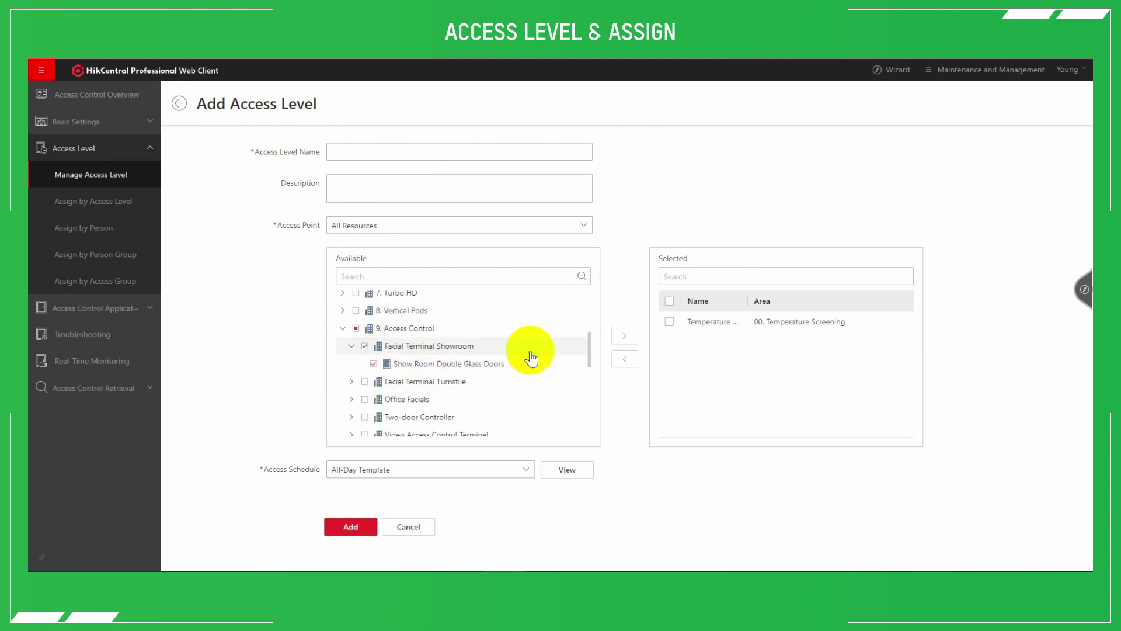
click(624, 335)
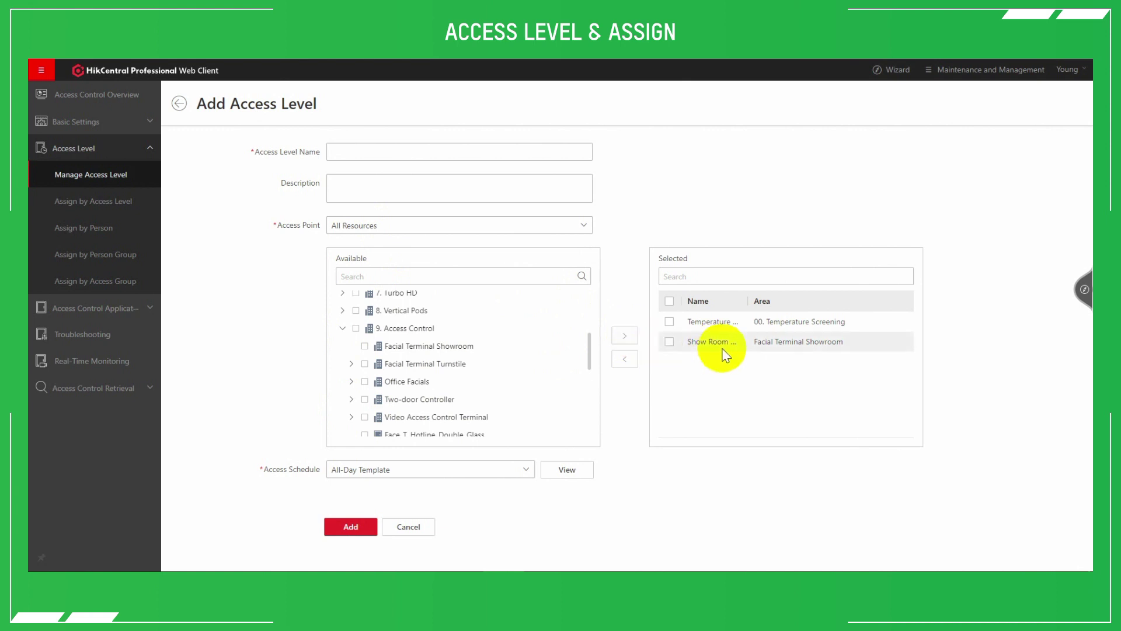
scroll(508, 416, down, 5)
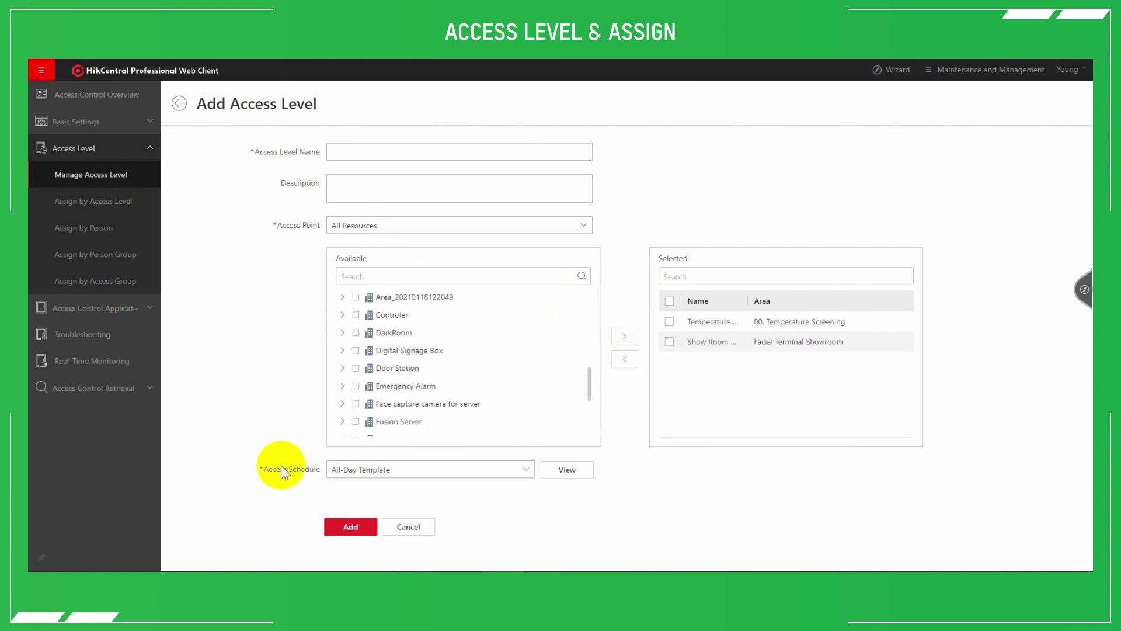
click(514, 470)
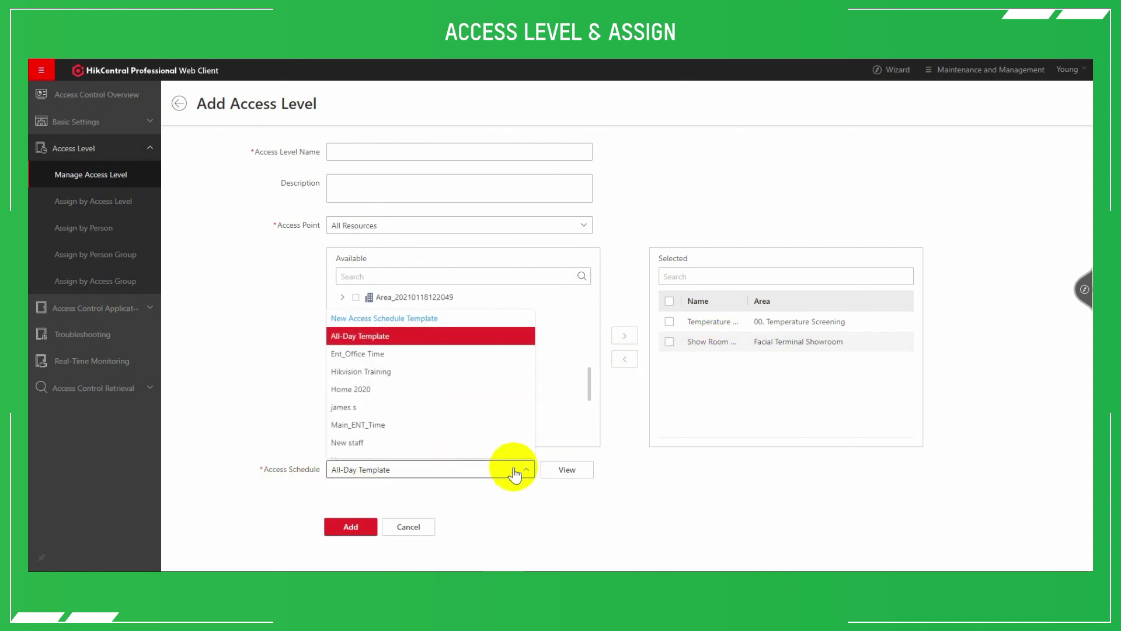
click(390, 318)
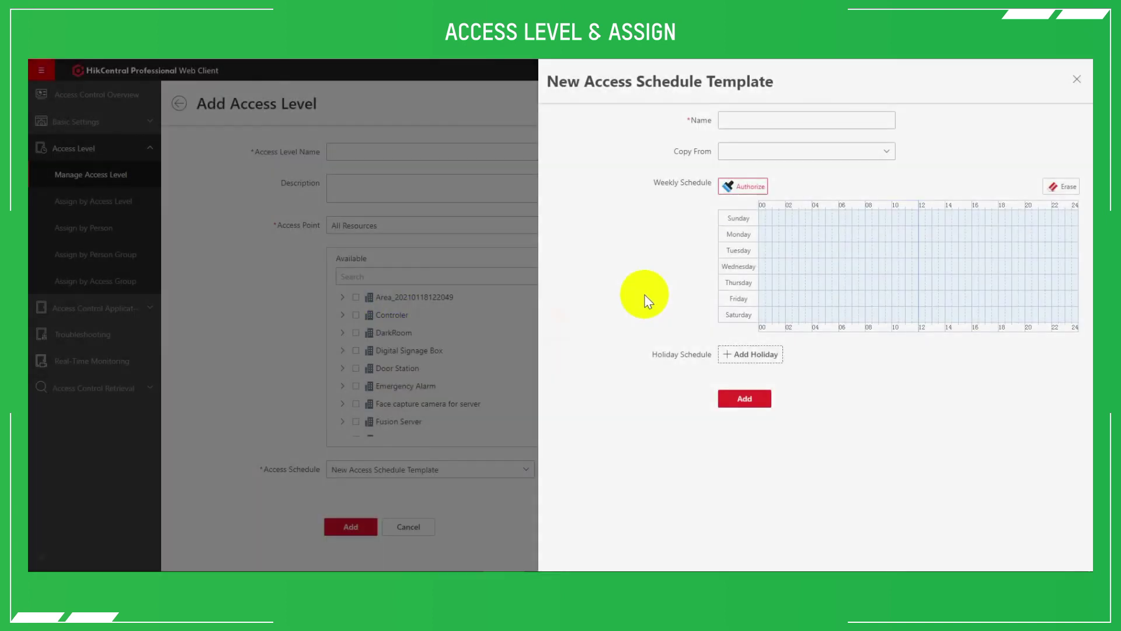
drag(766, 234, 772, 235)
click(772, 236)
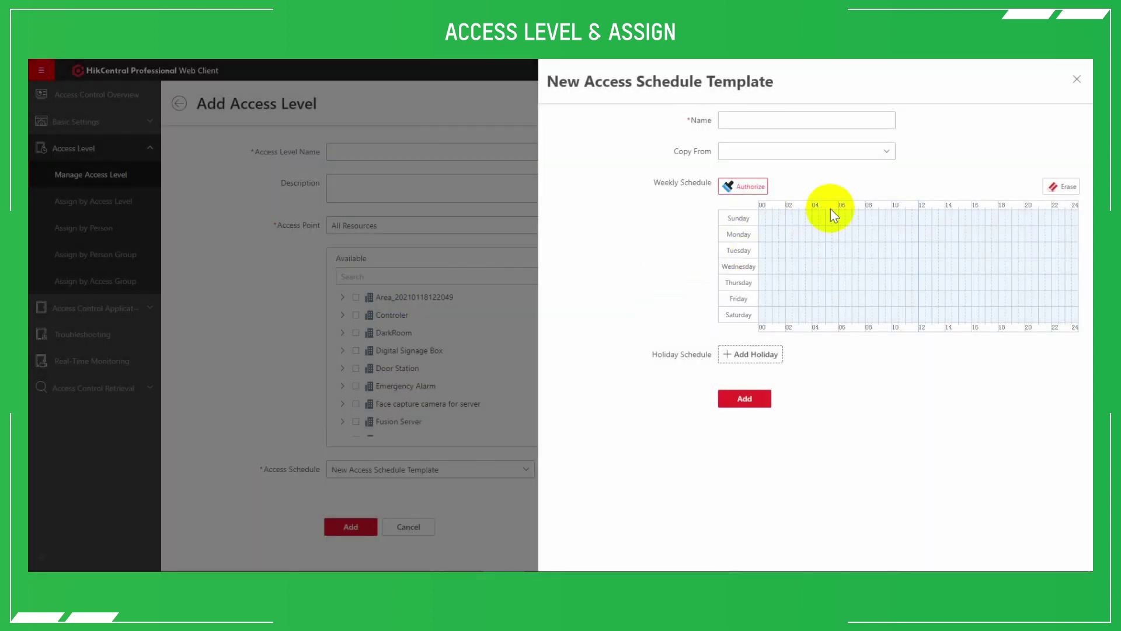
drag(870, 219, 989, 321)
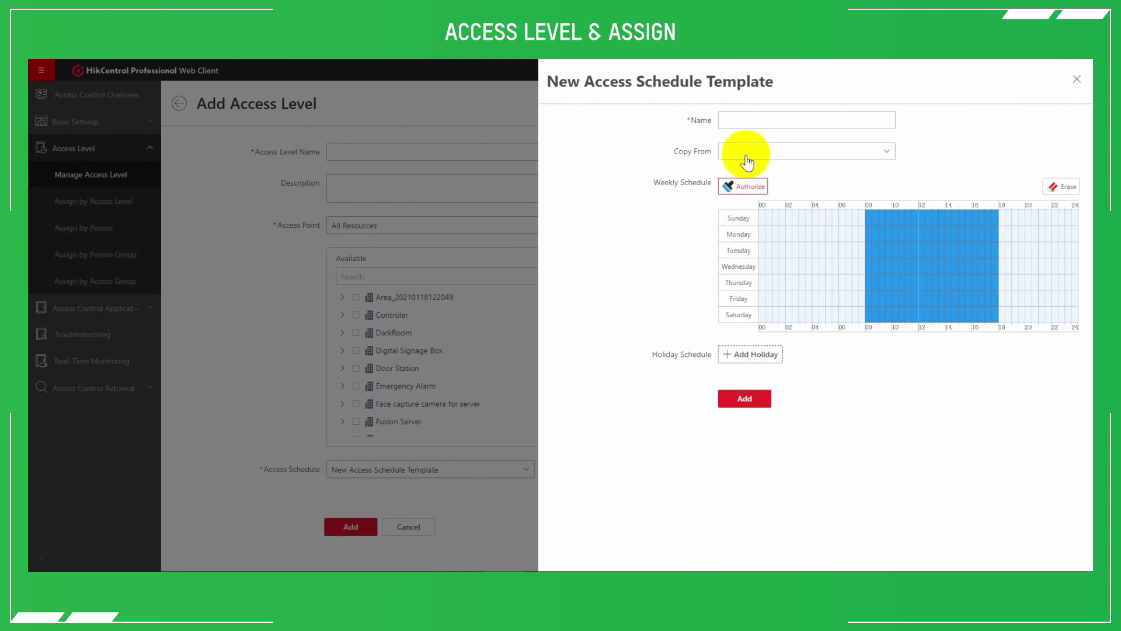
click(806, 120)
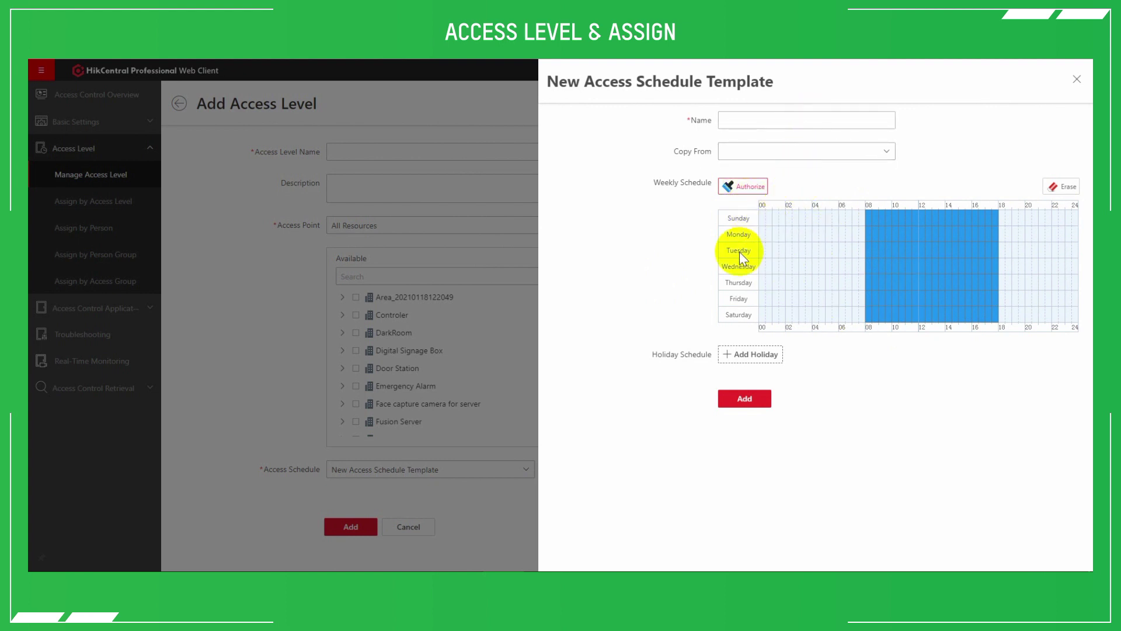
click(496, 501)
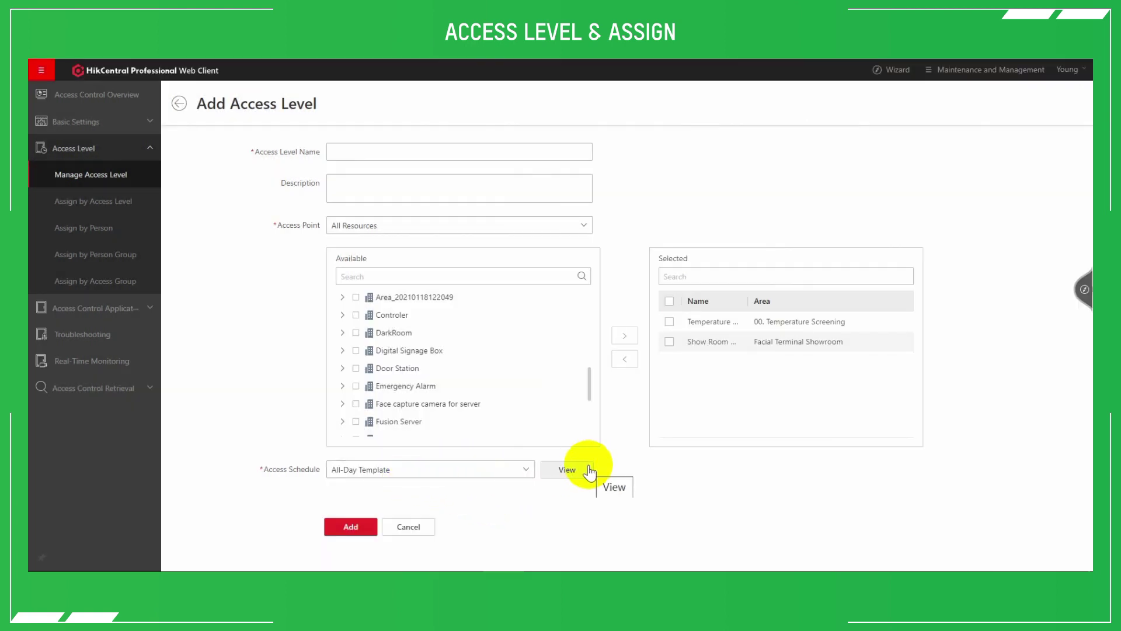
Preview the All-Day Template and Ent_Office Time schedules, then return to the access level list
click(589, 470)
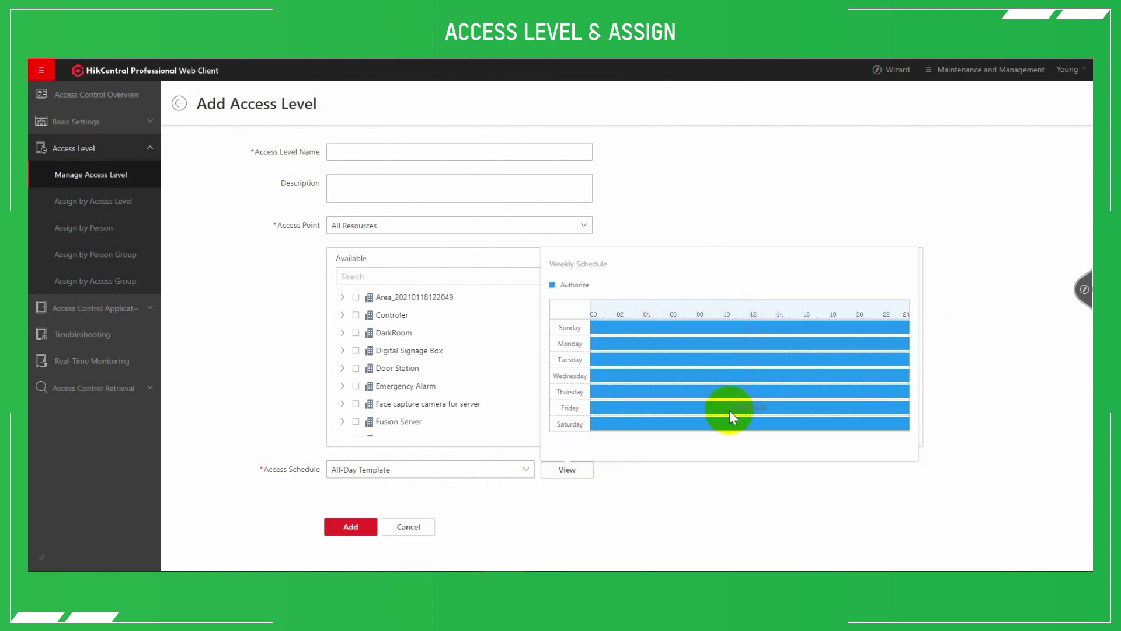
click(496, 470)
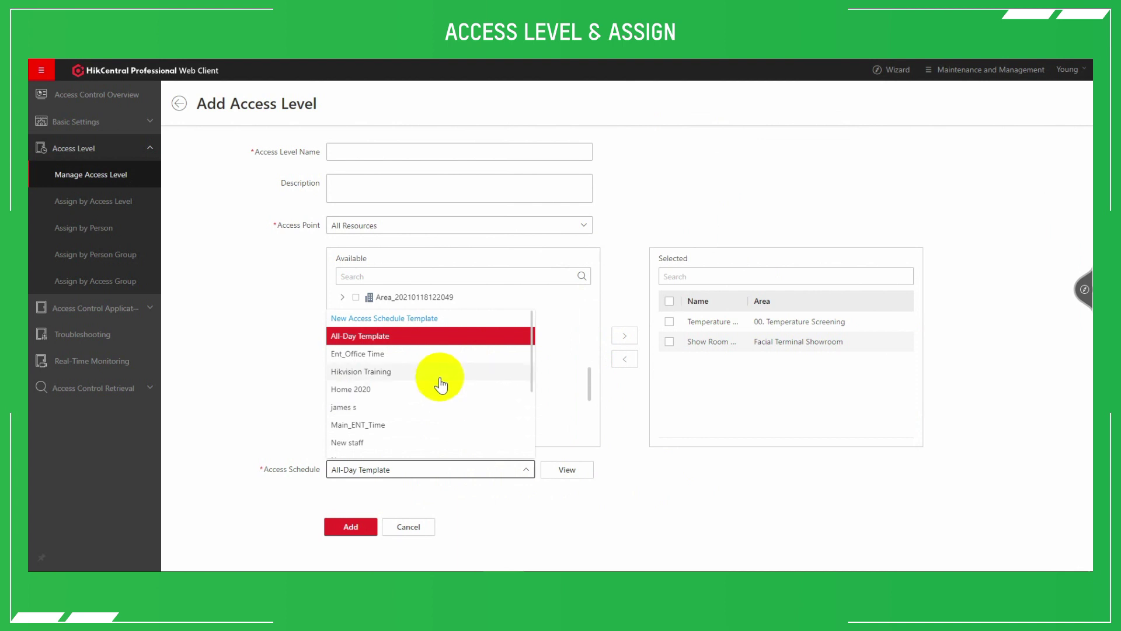
click(430, 353)
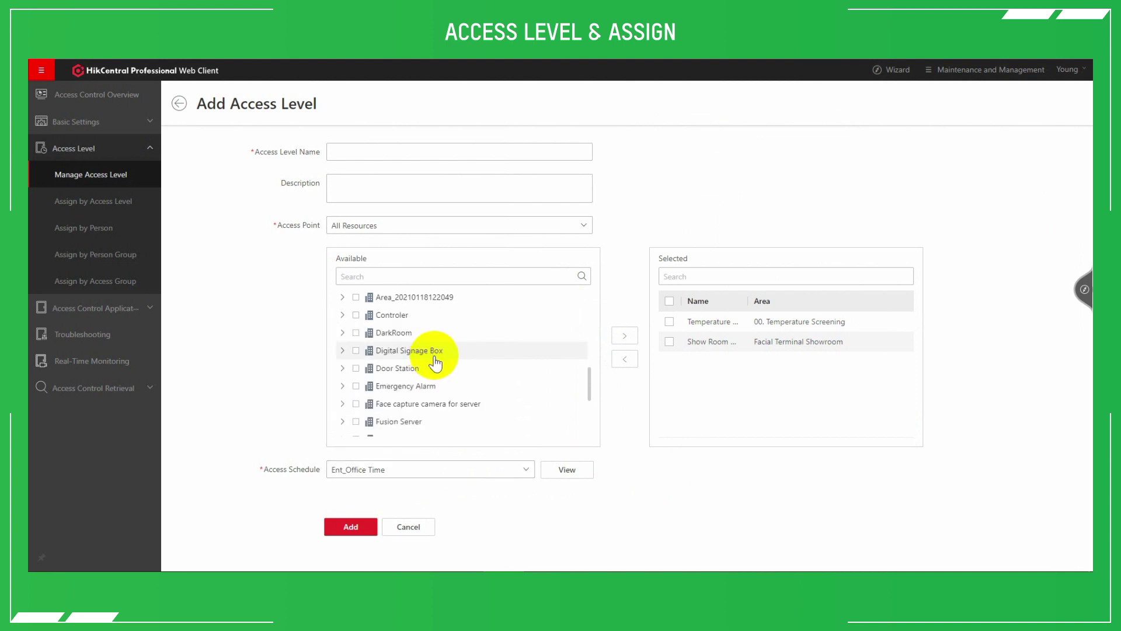
click(576, 472)
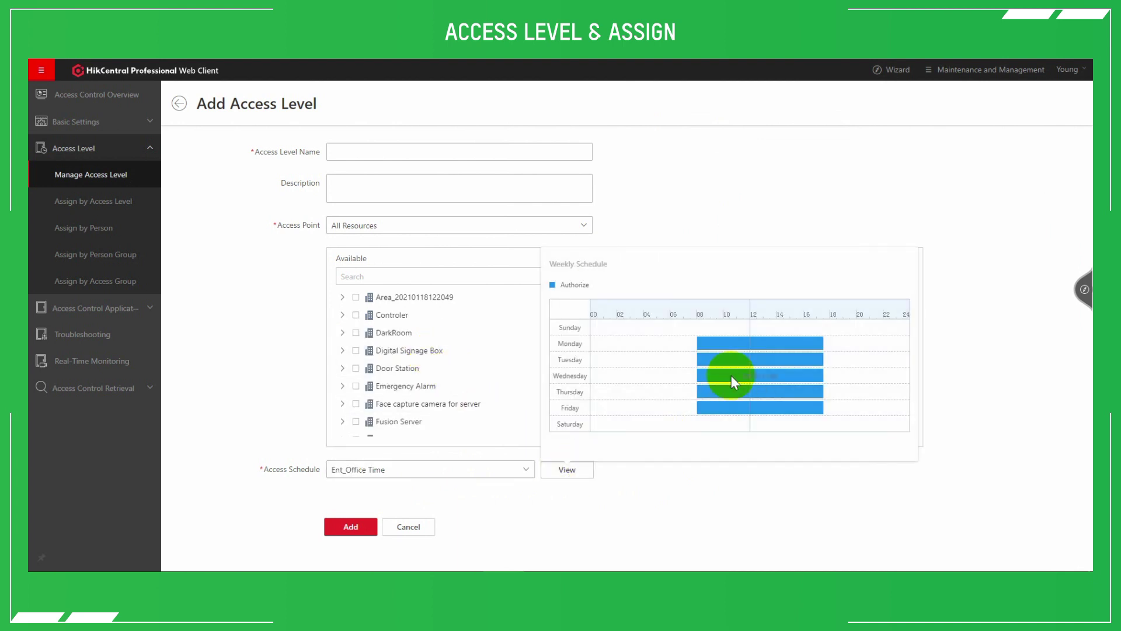
click(666, 494)
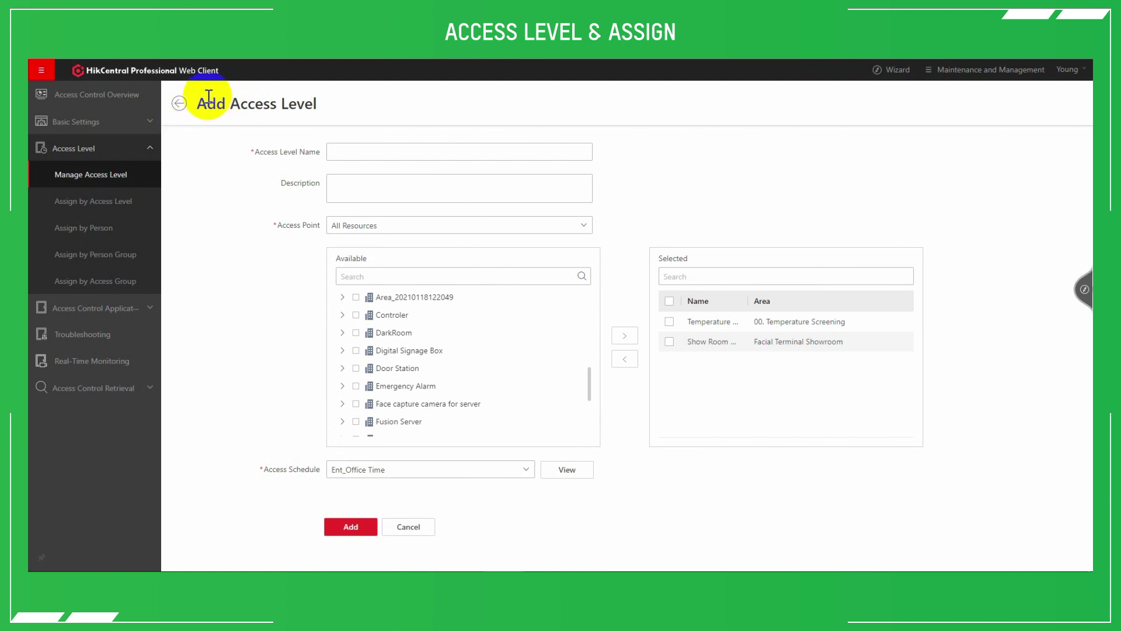
click(180, 103)
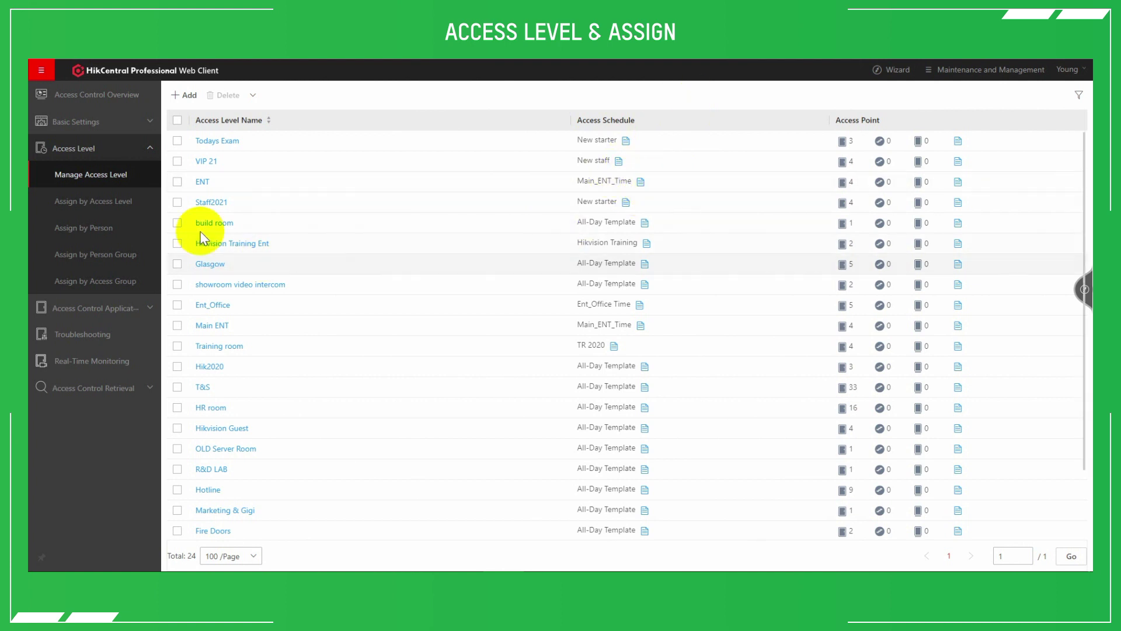
Switch to Assign by Access Level and select the Staff2021 access level
click(99, 202)
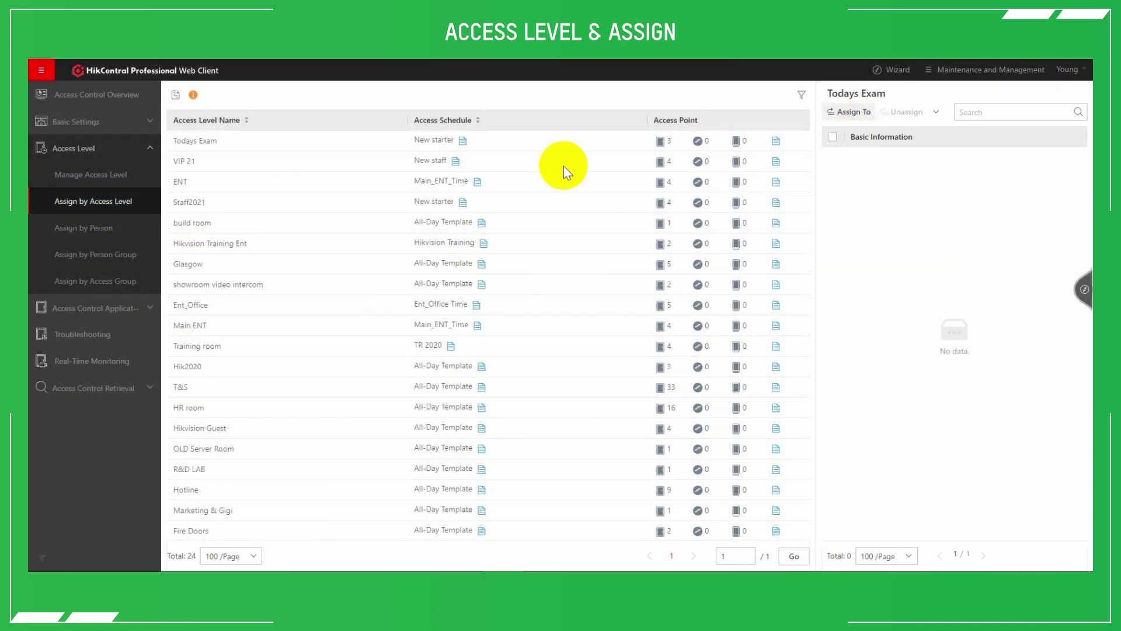
click(313, 210)
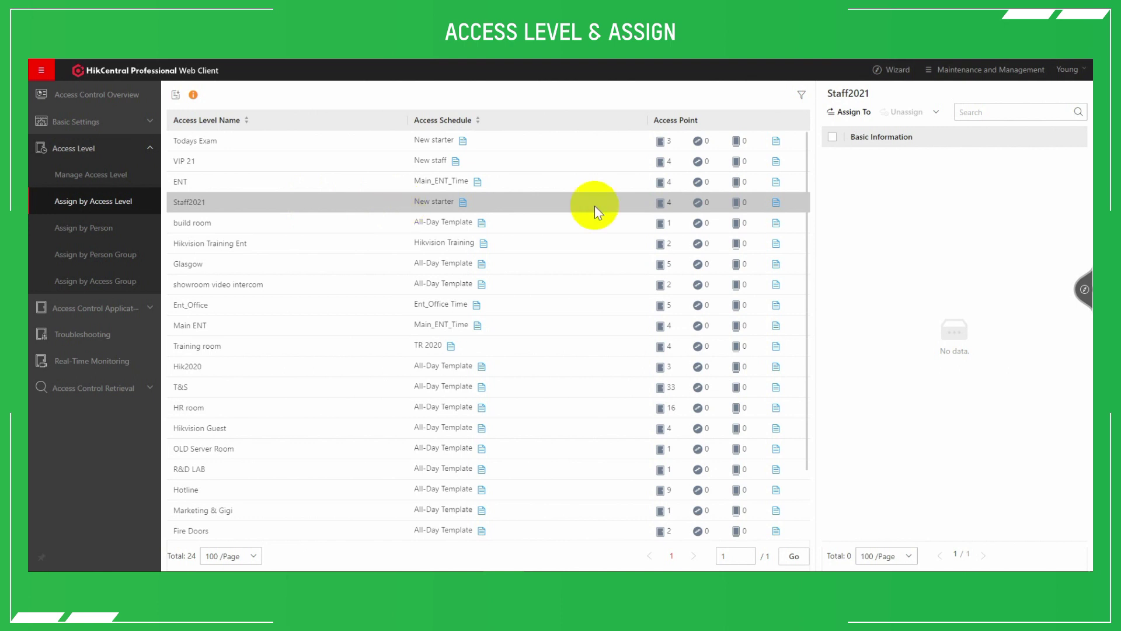
Assign the first two Hikvision UK & Ireland persons to the Staff2021 access level
click(840, 113)
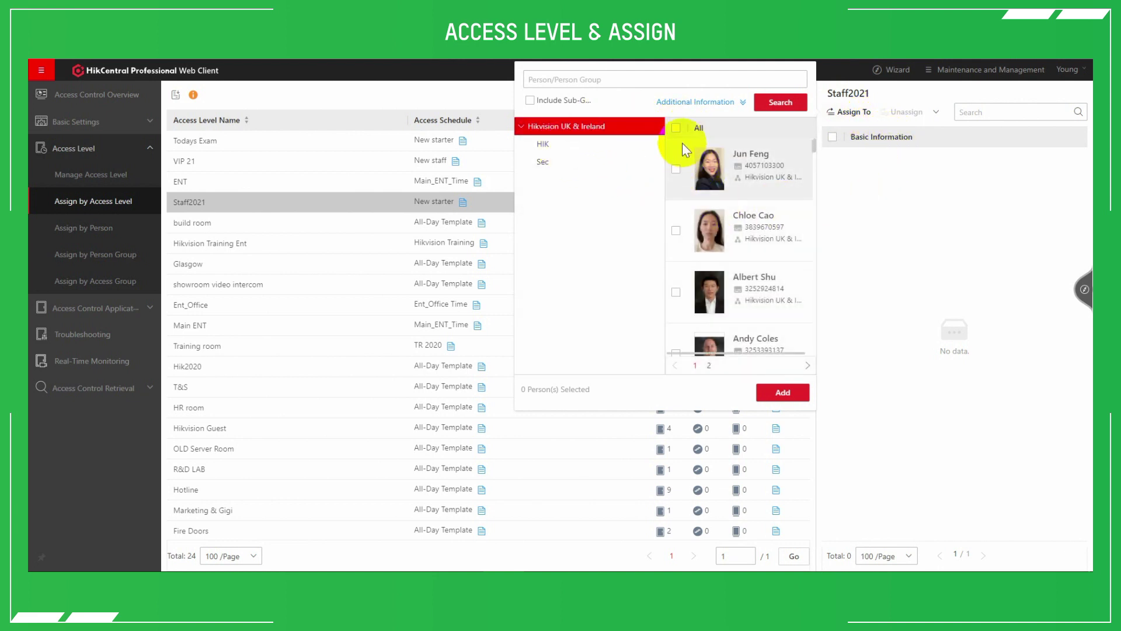
click(675, 168)
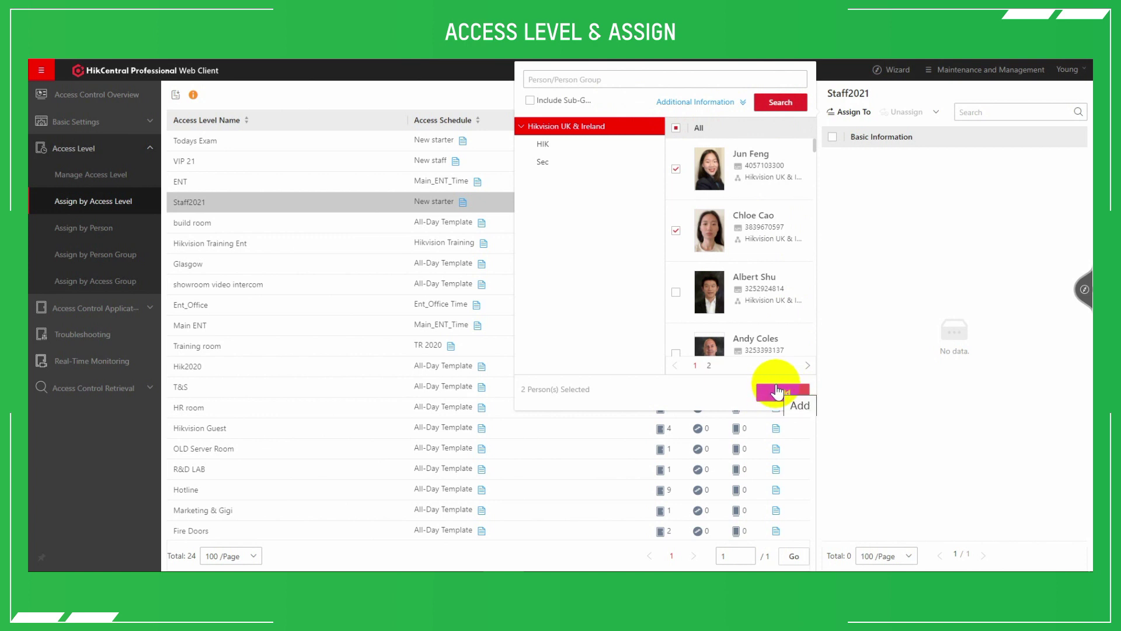
click(776, 392)
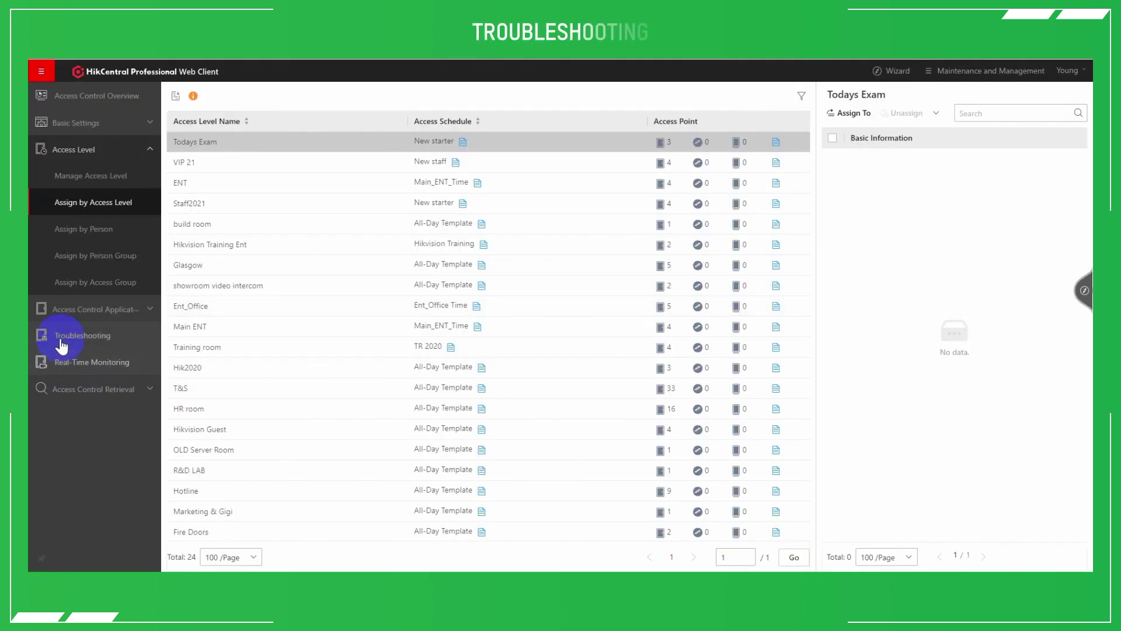
click(61, 345)
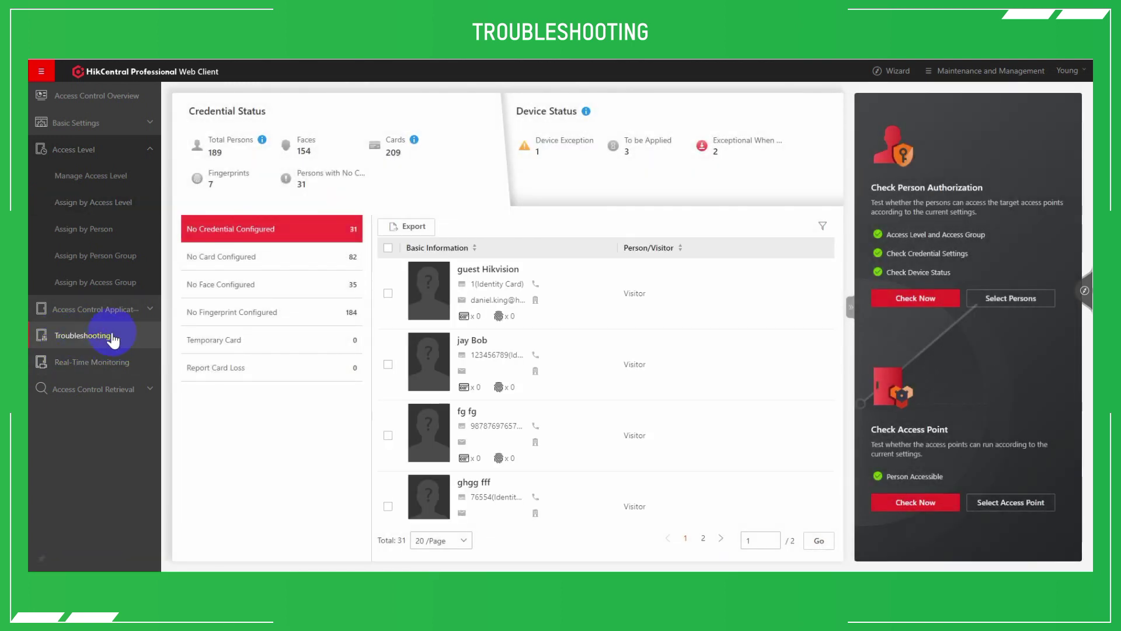
Choose one person, found by name search, for the person authorization check
click(917, 299)
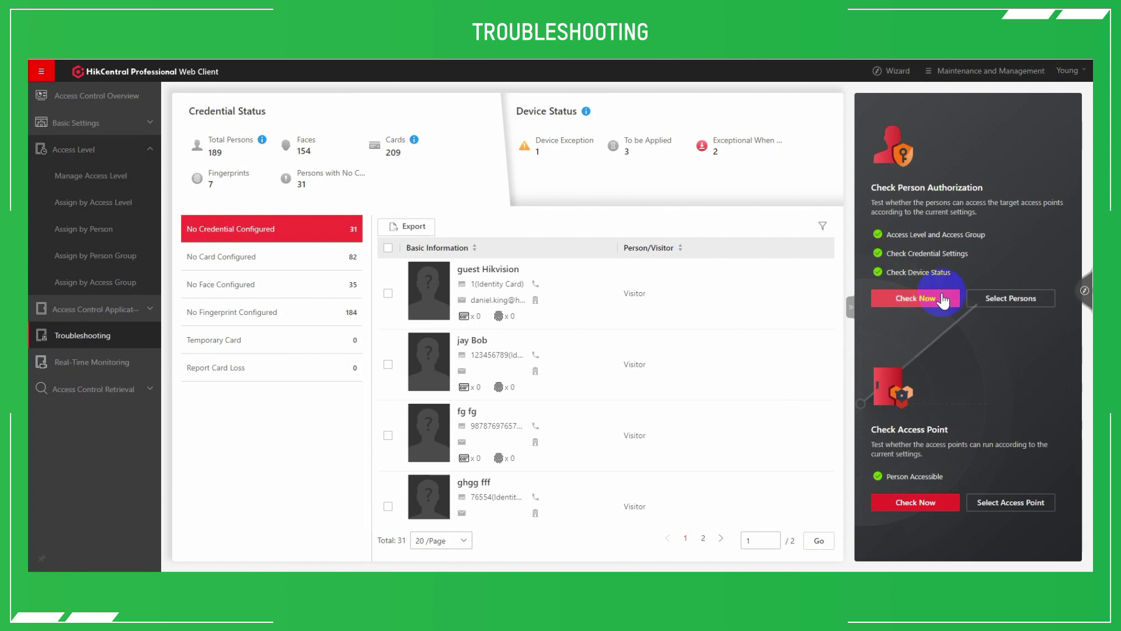
click(1001, 297)
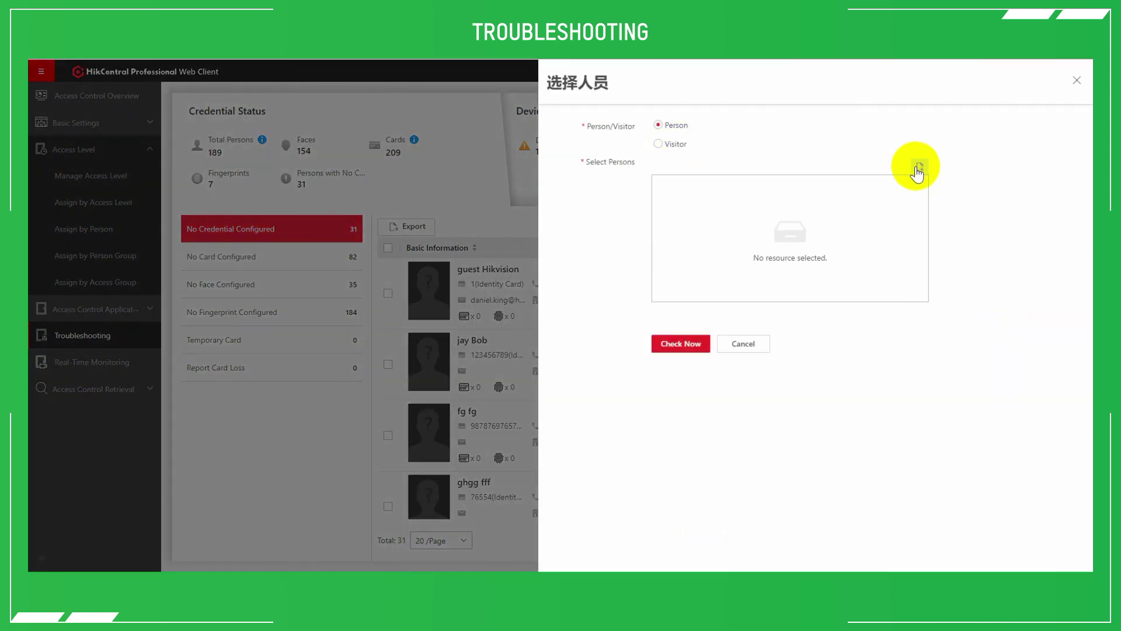
click(918, 167)
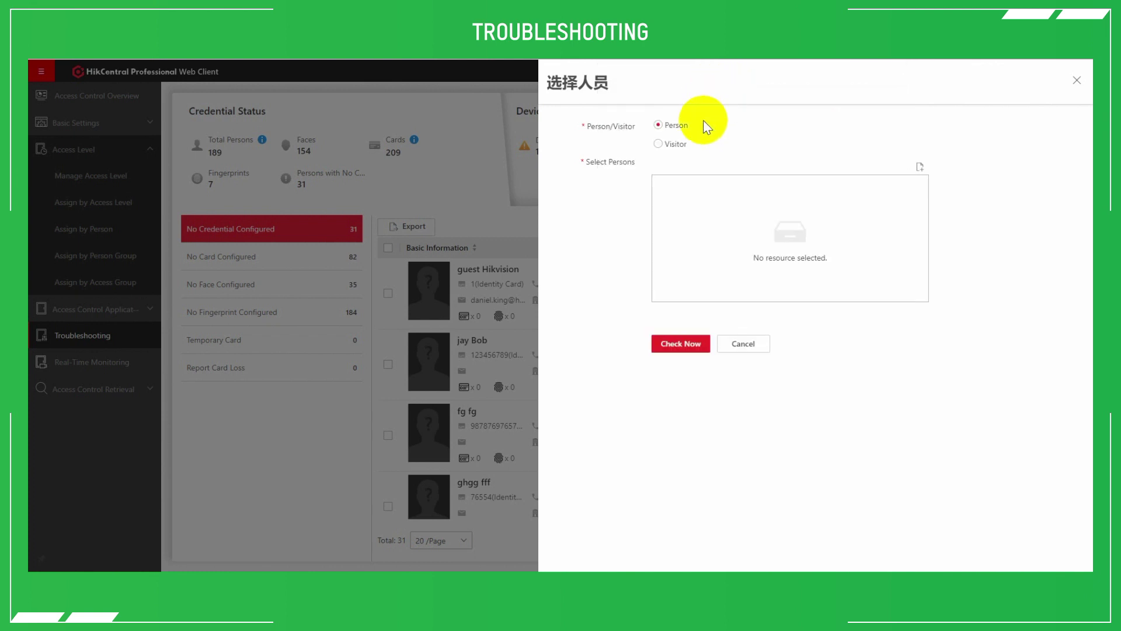
click(919, 167)
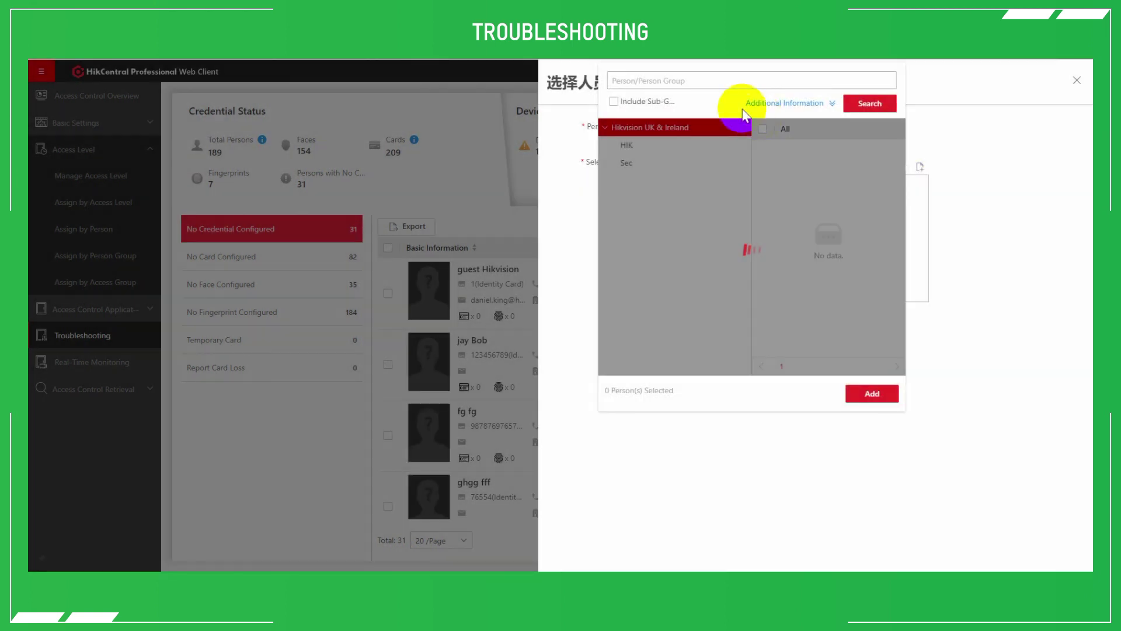
click(706, 86)
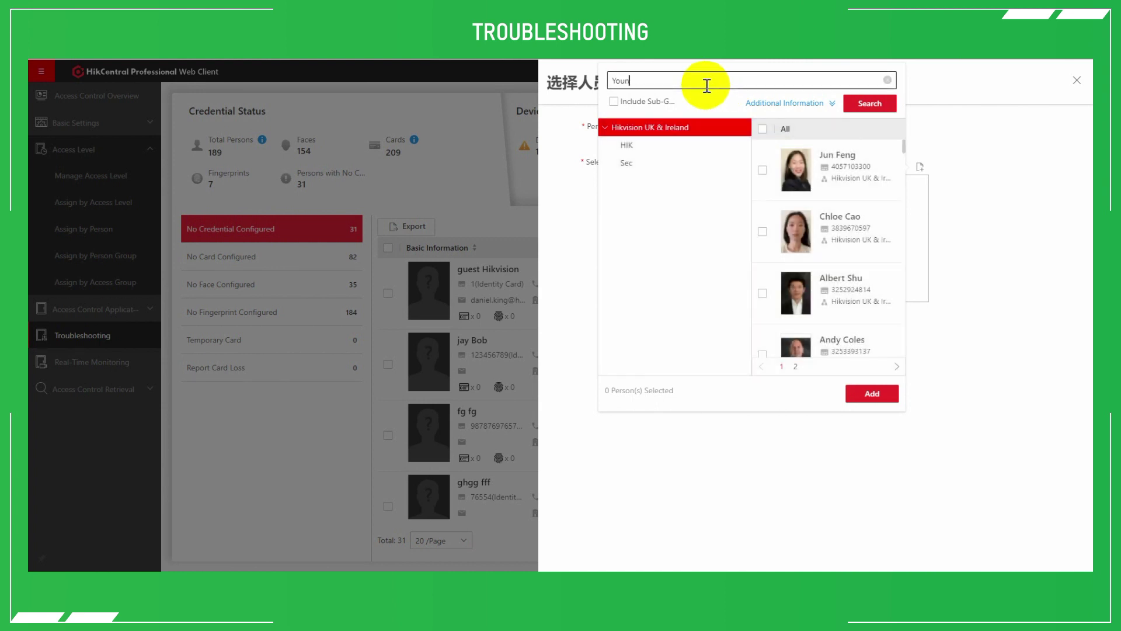
click(872, 104)
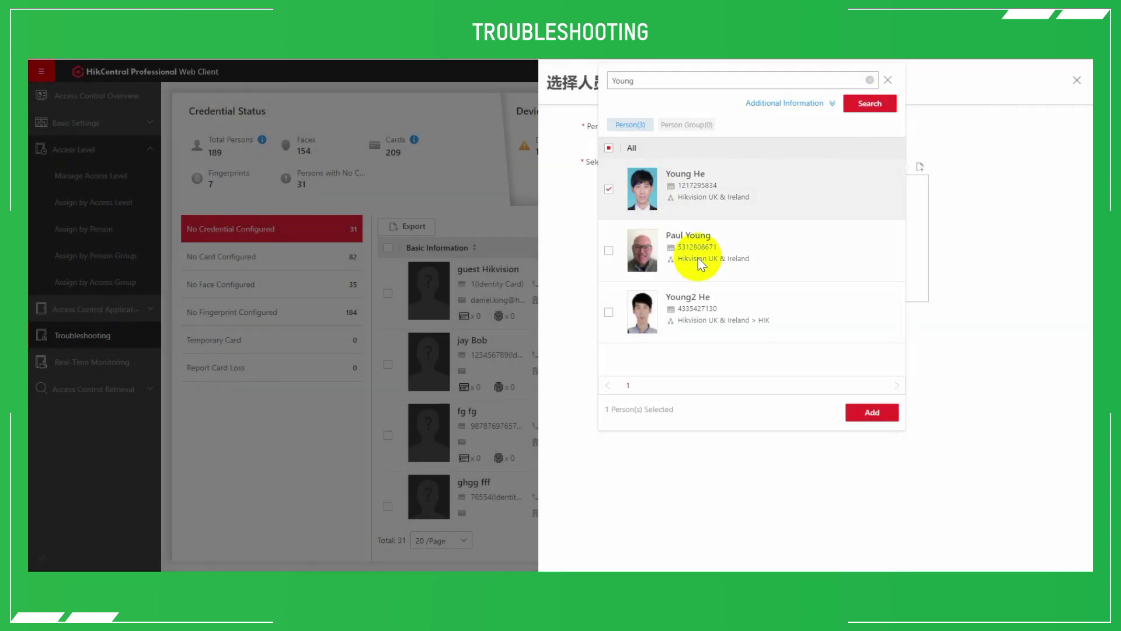
click(870, 413)
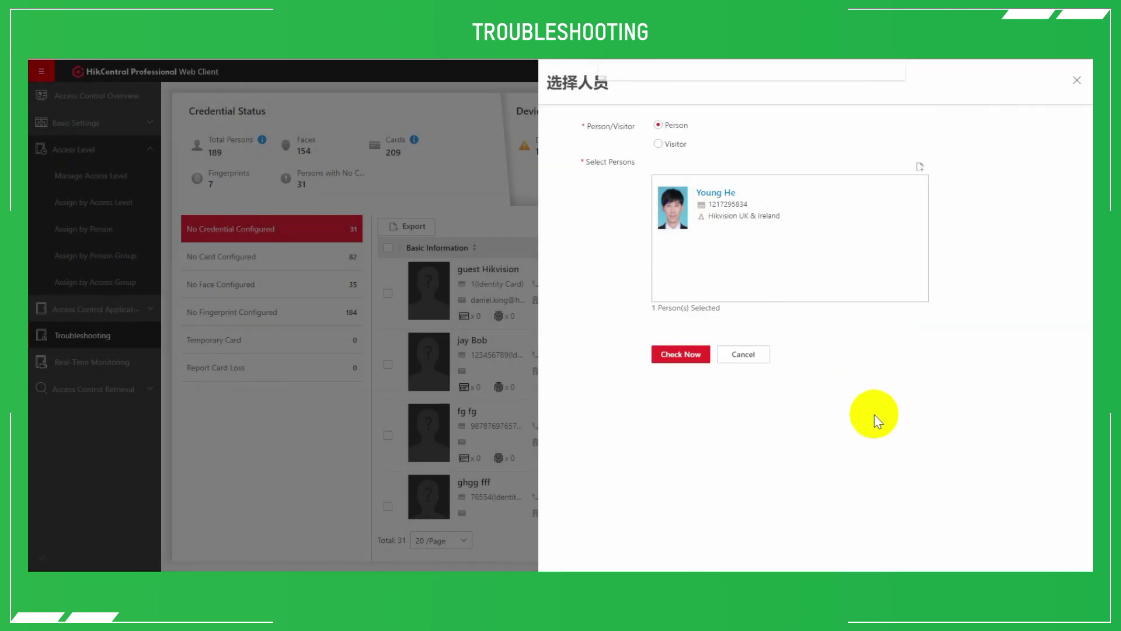
Run the authorization check, inspect the Rear of Show room door details, then return to Troubleshooting
click(688, 354)
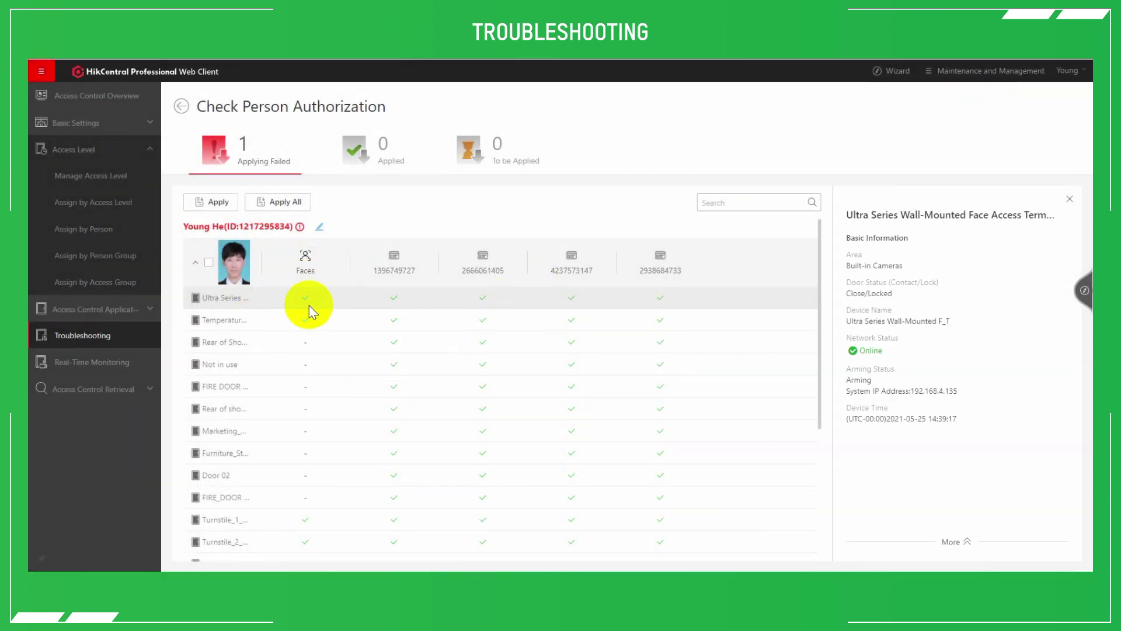
scroll(310, 445, down, 5)
click(314, 440)
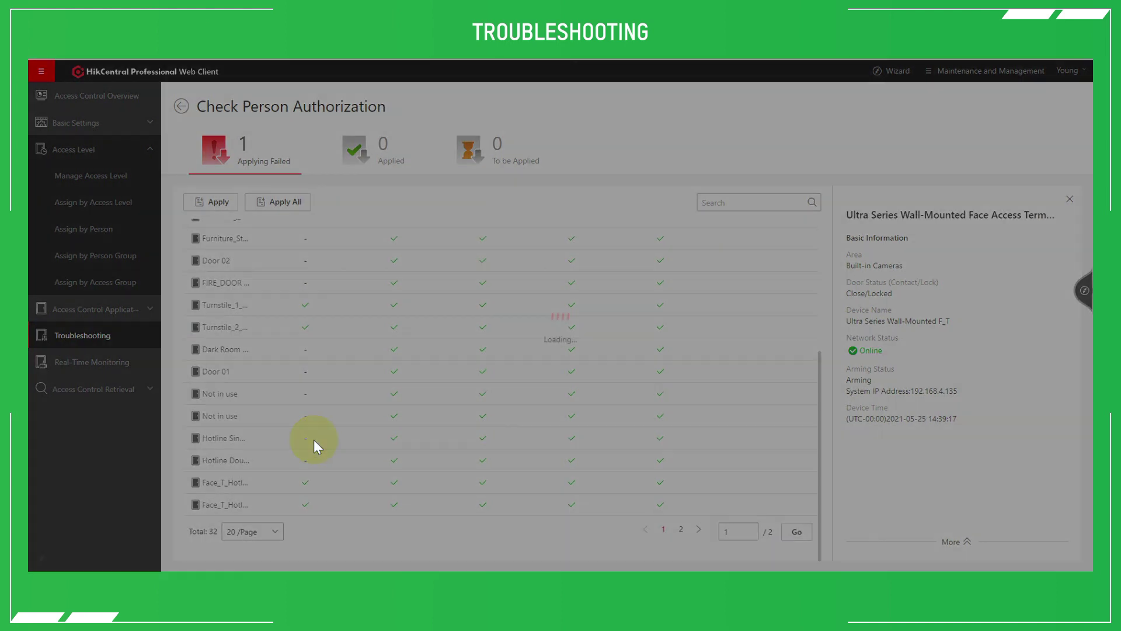
scroll(313, 440, up, 5)
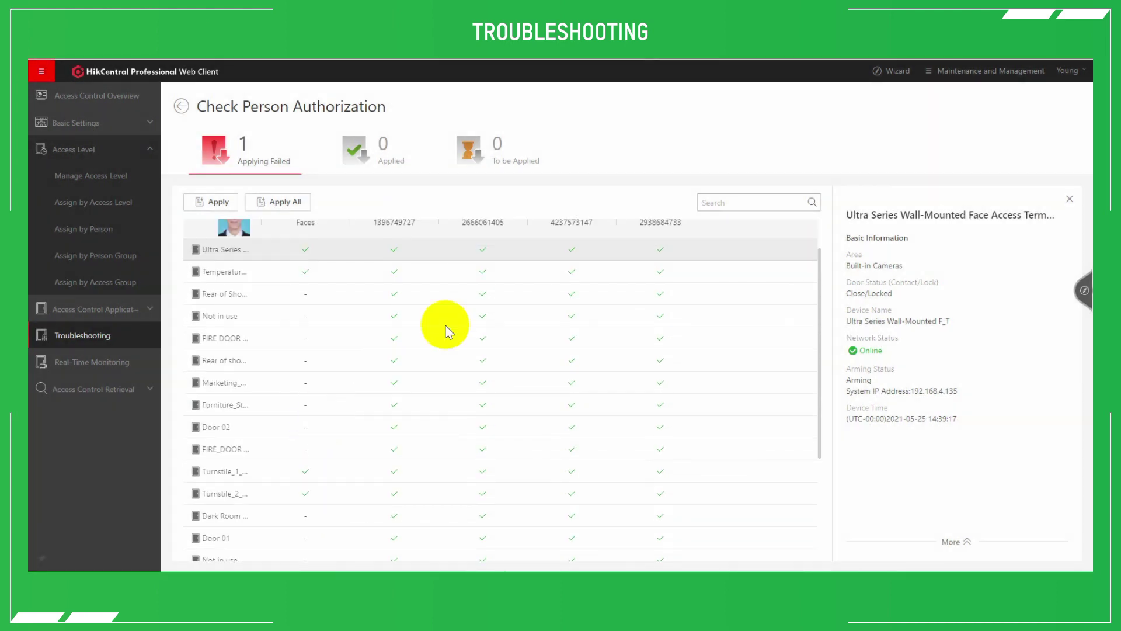
scroll(479, 257, up, 2)
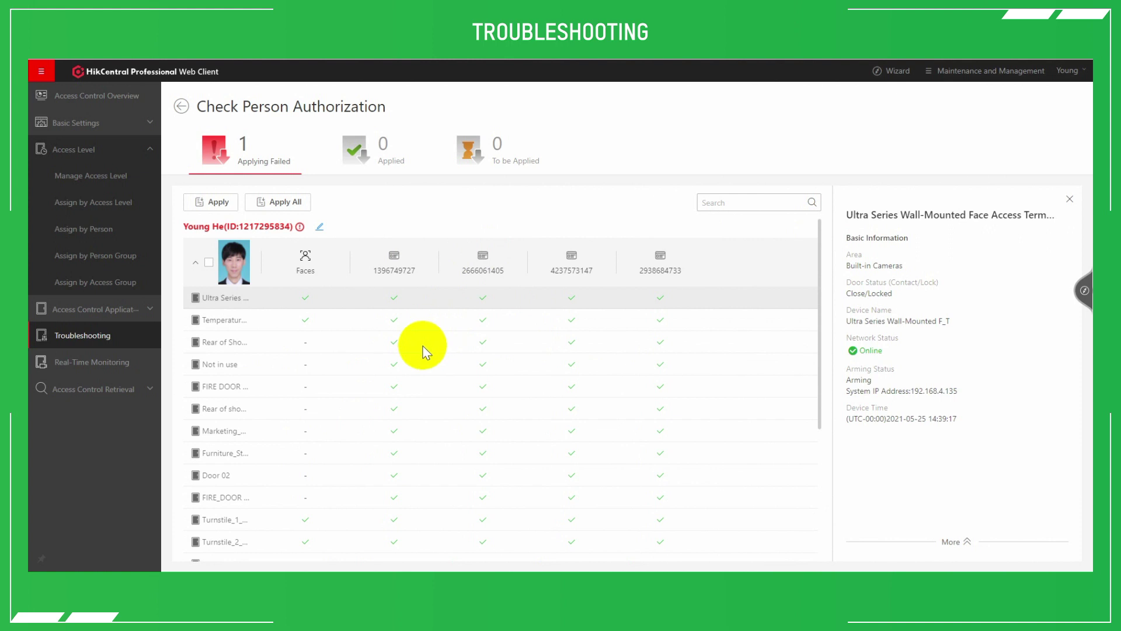
click(231, 343)
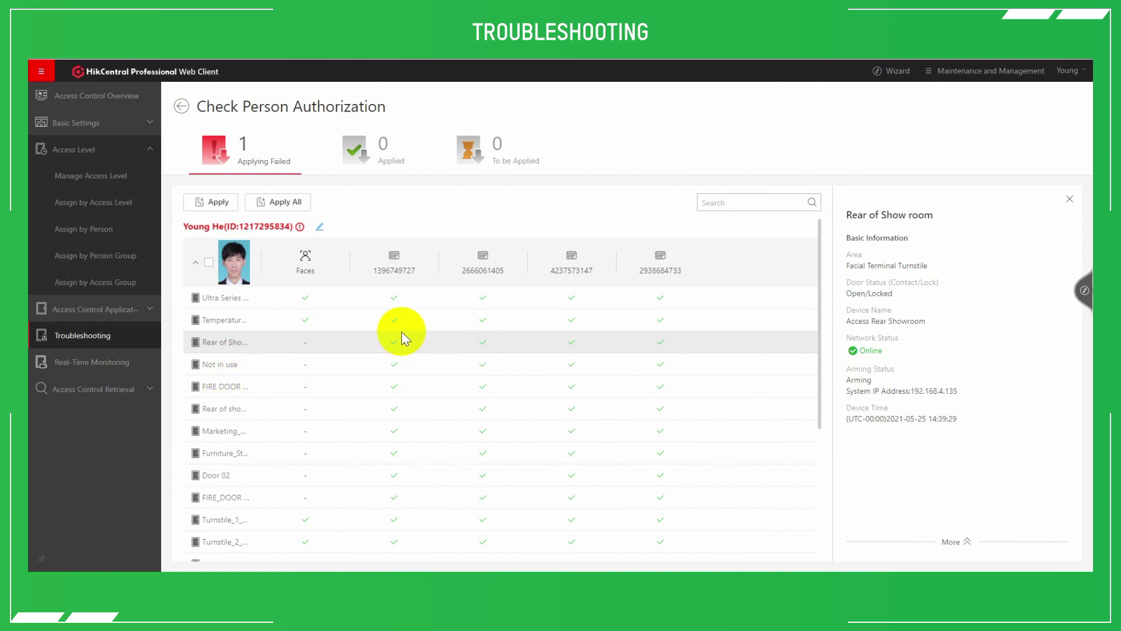
scroll(396, 337, down, 5)
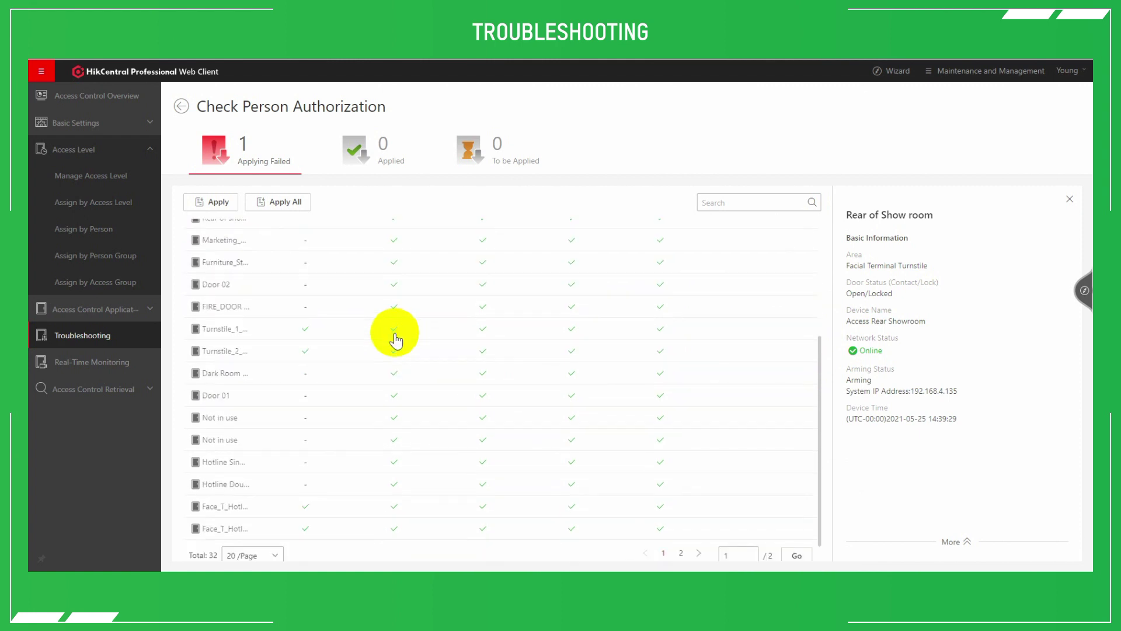
scroll(395, 337, up, 5)
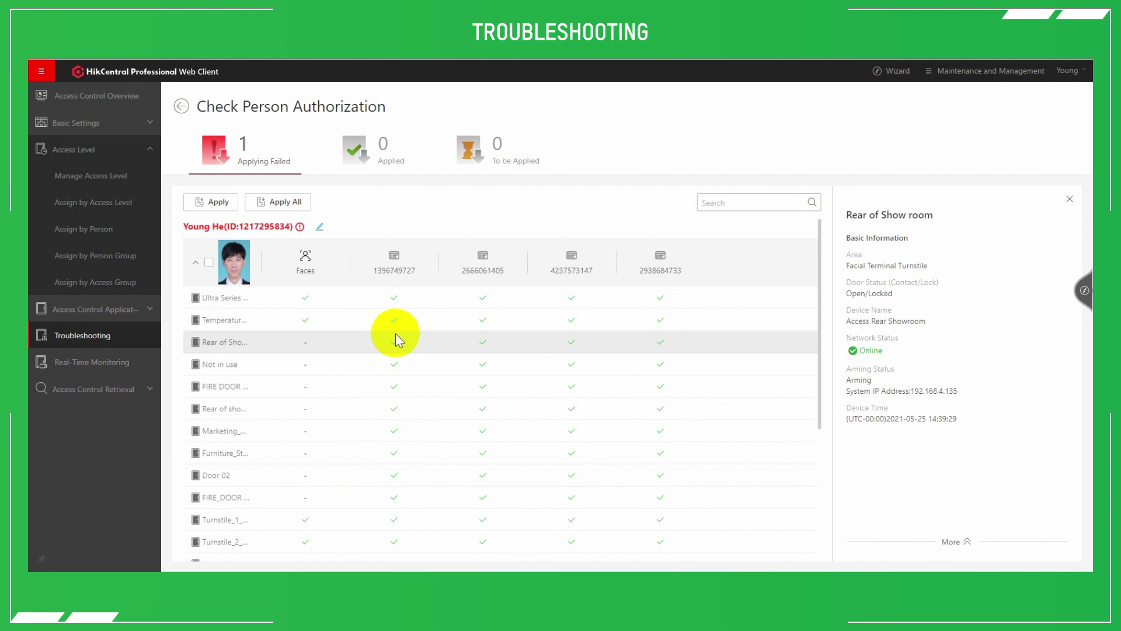
click(1070, 199)
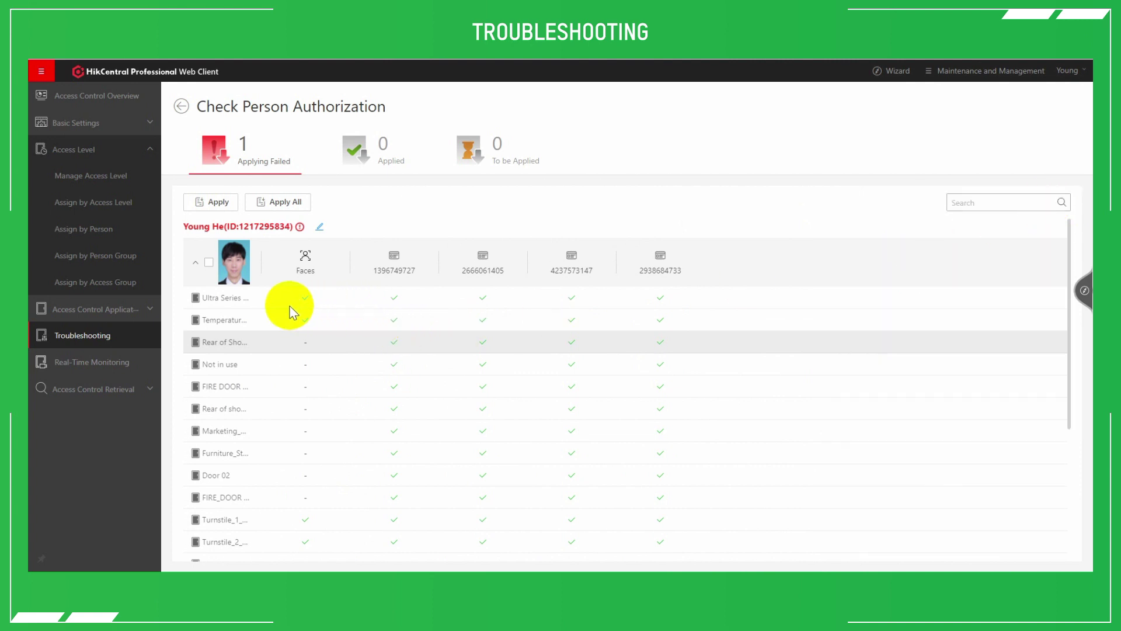
click(181, 106)
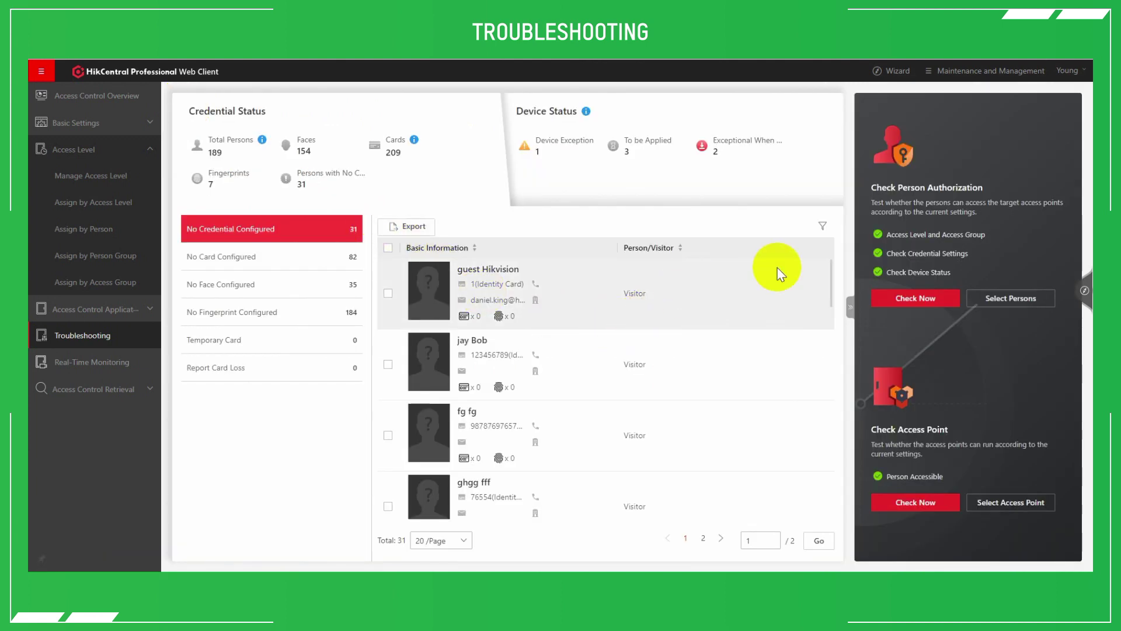
click(962, 299)
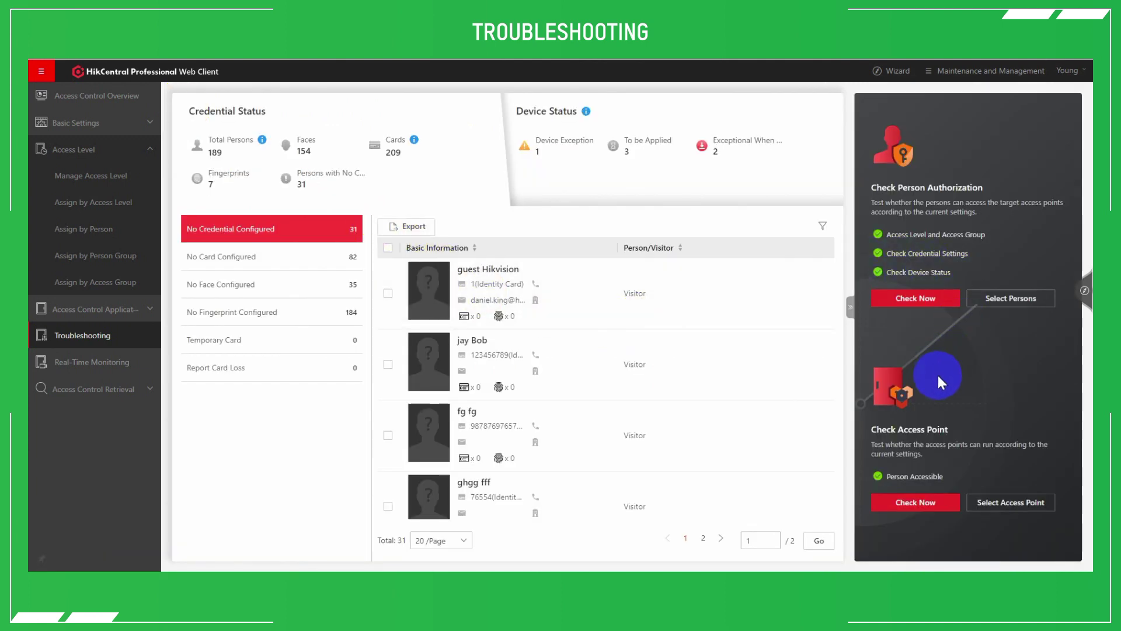
click(917, 298)
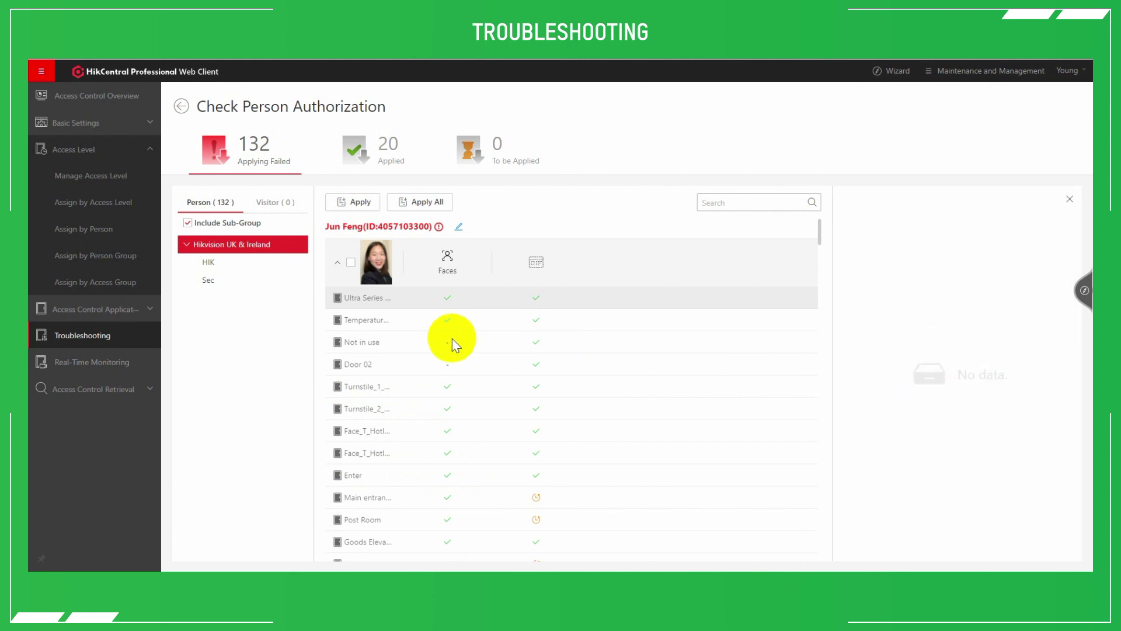
click(338, 263)
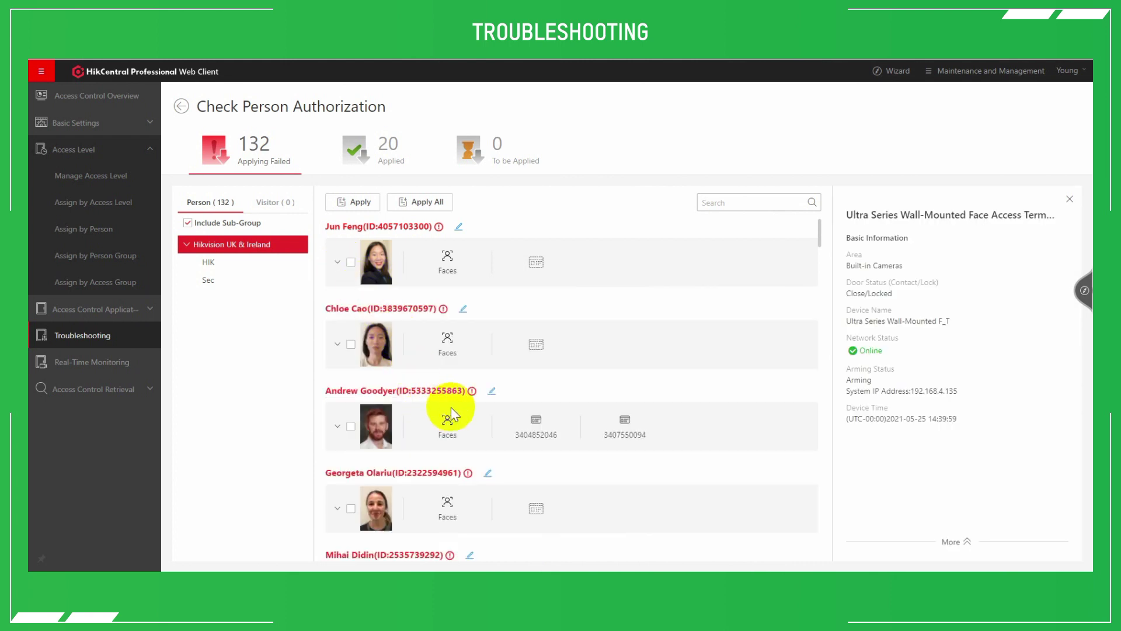
scroll(465, 321, down, 3)
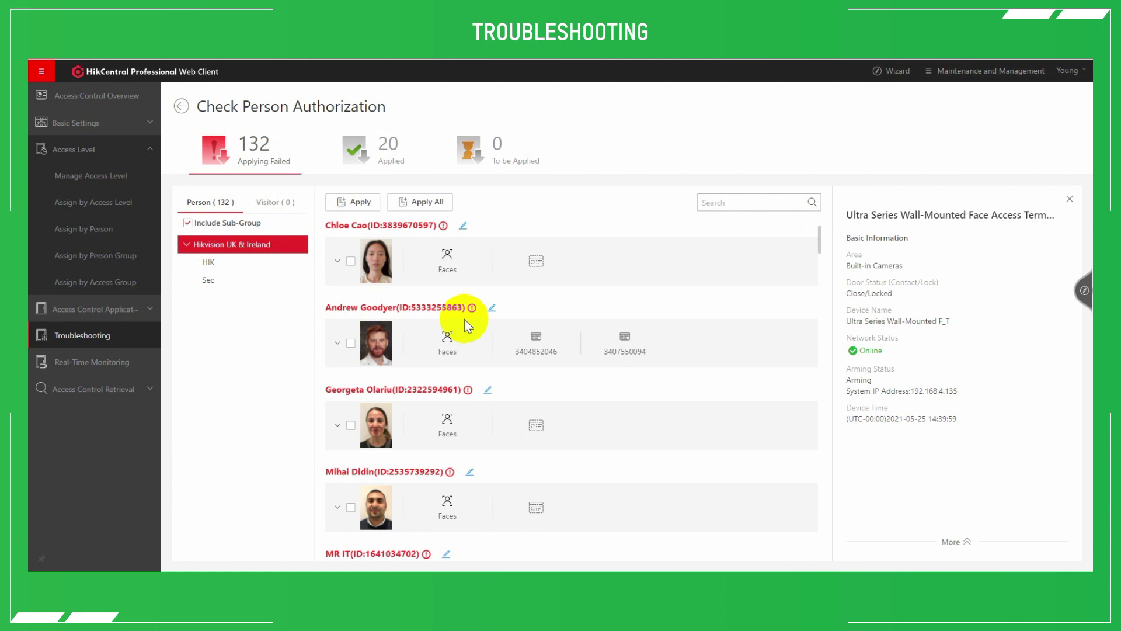
scroll(464, 319, down, 3)
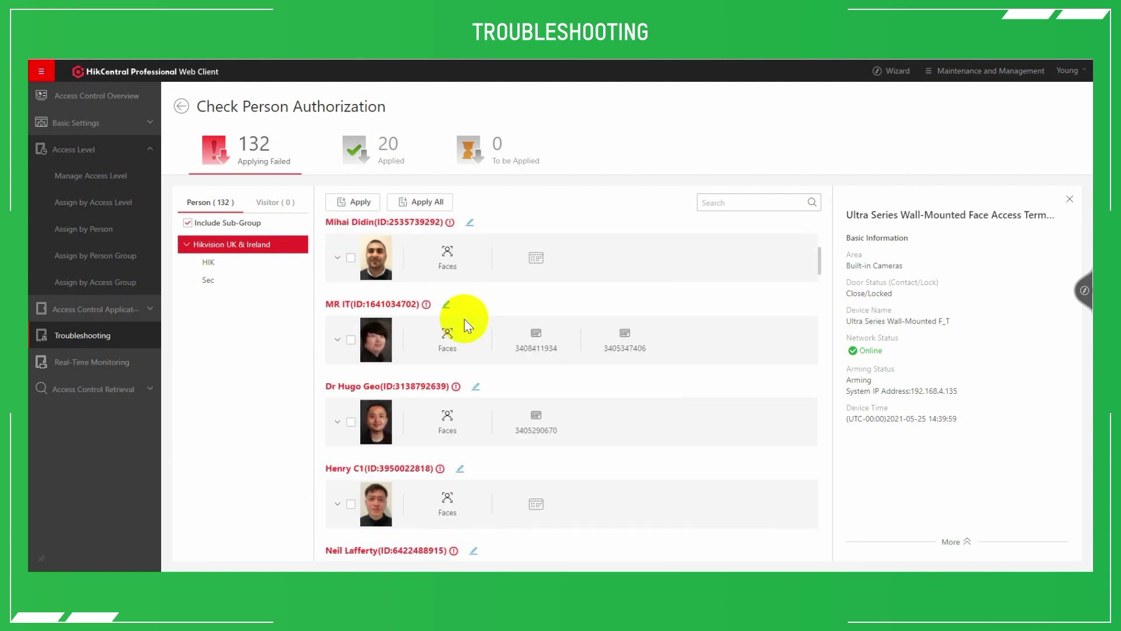
scroll(464, 318, down, 3)
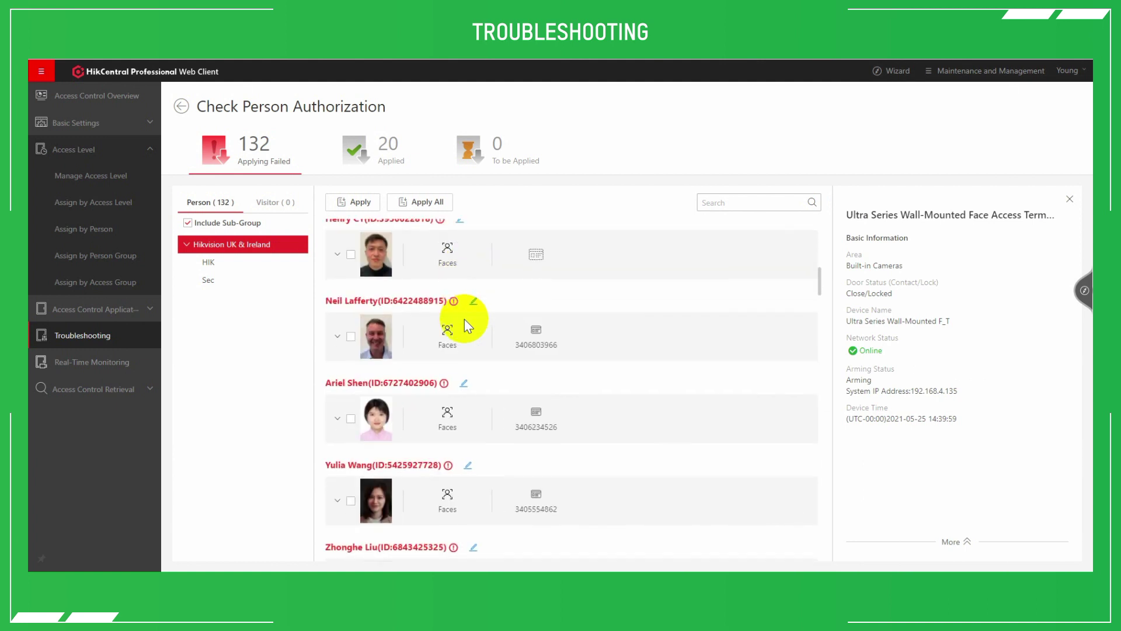
scroll(464, 319, down, 3)
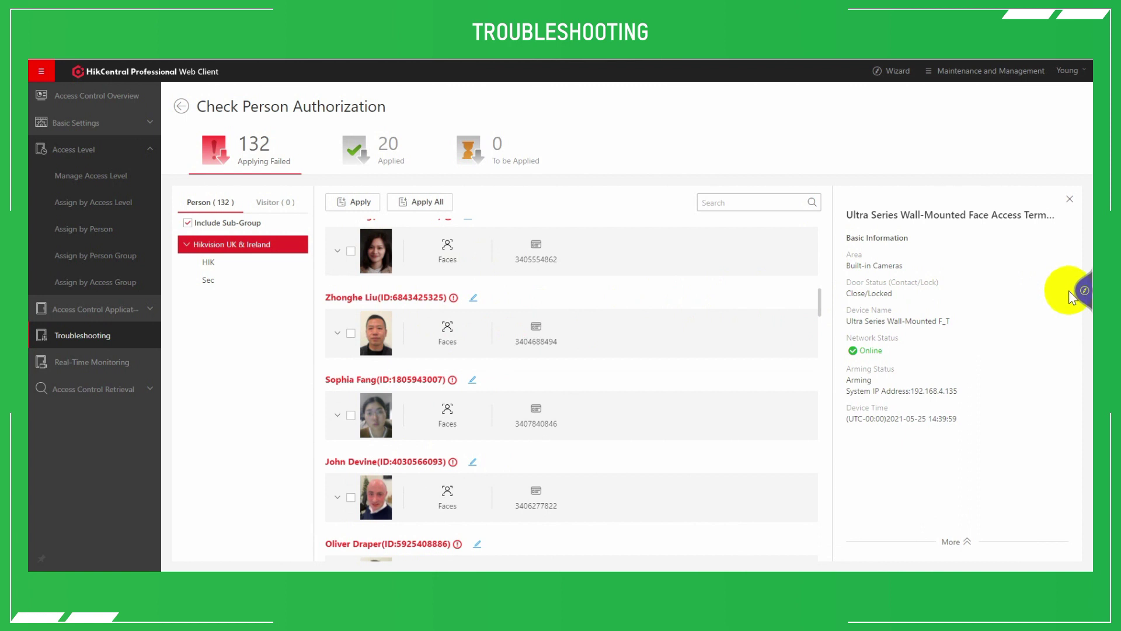
click(181, 107)
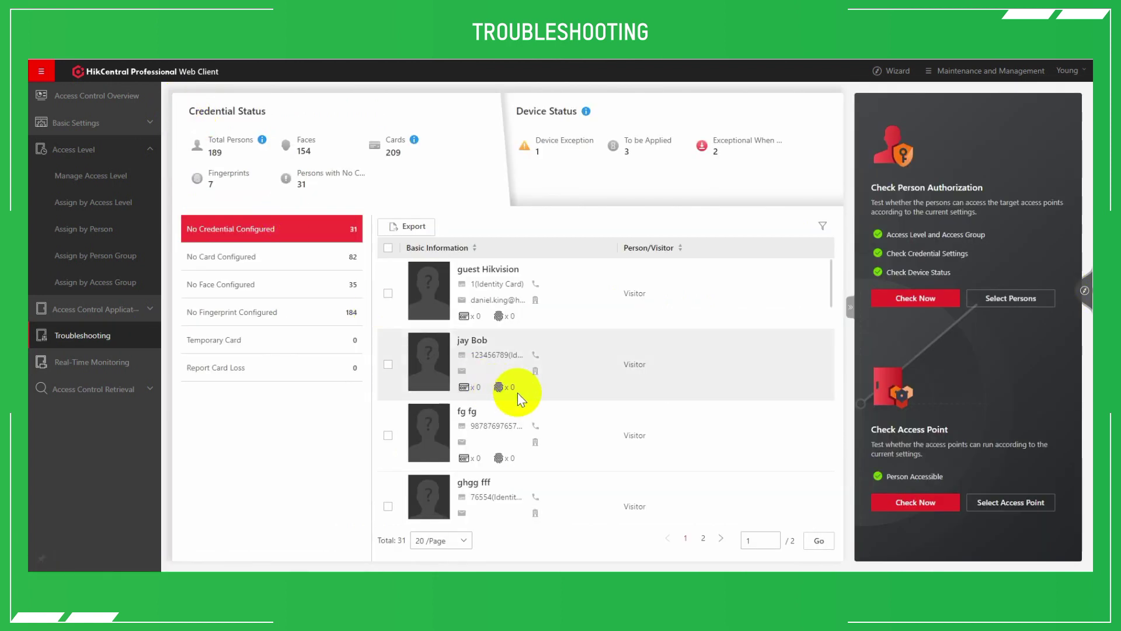
Check the Show Room Double Glass Doors access point and review its Applied result (152 persons)
click(890, 245)
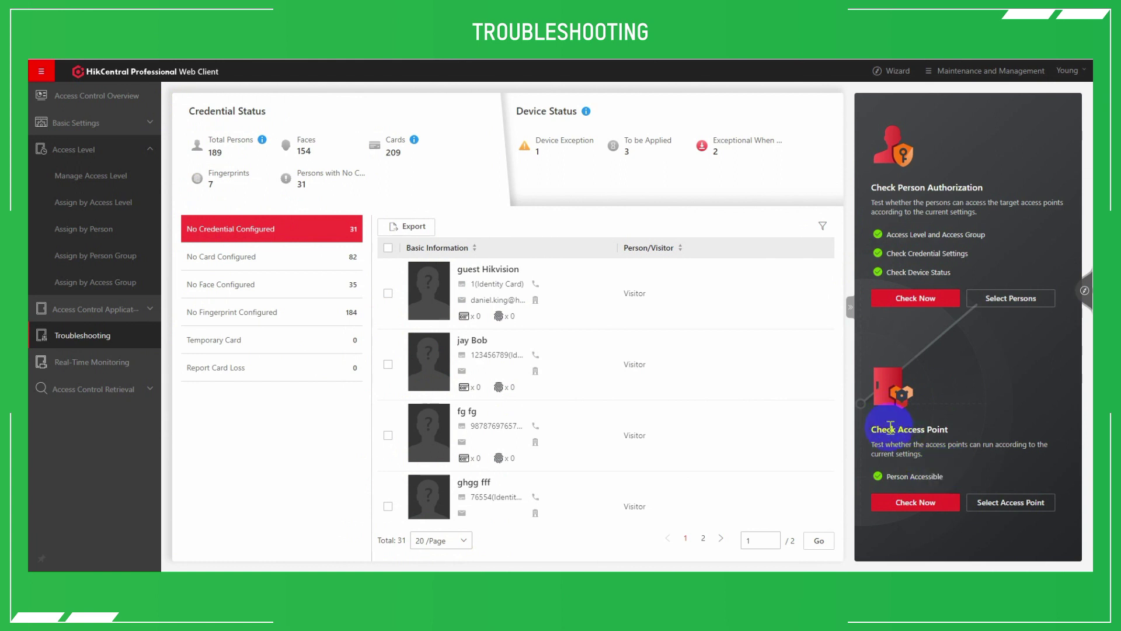
click(1025, 502)
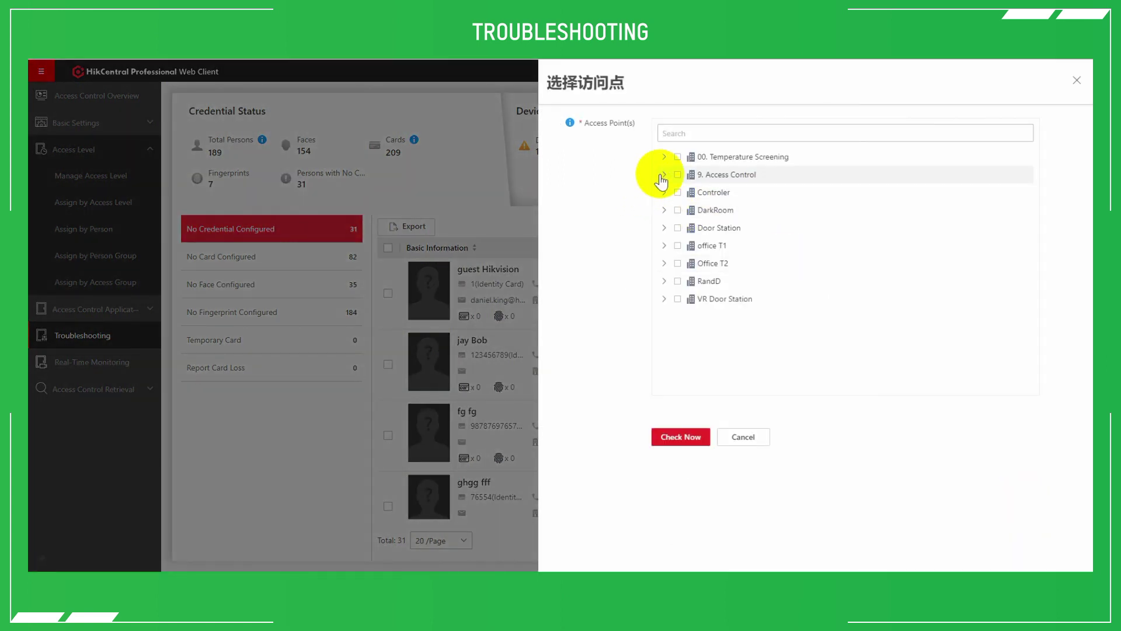
click(664, 175)
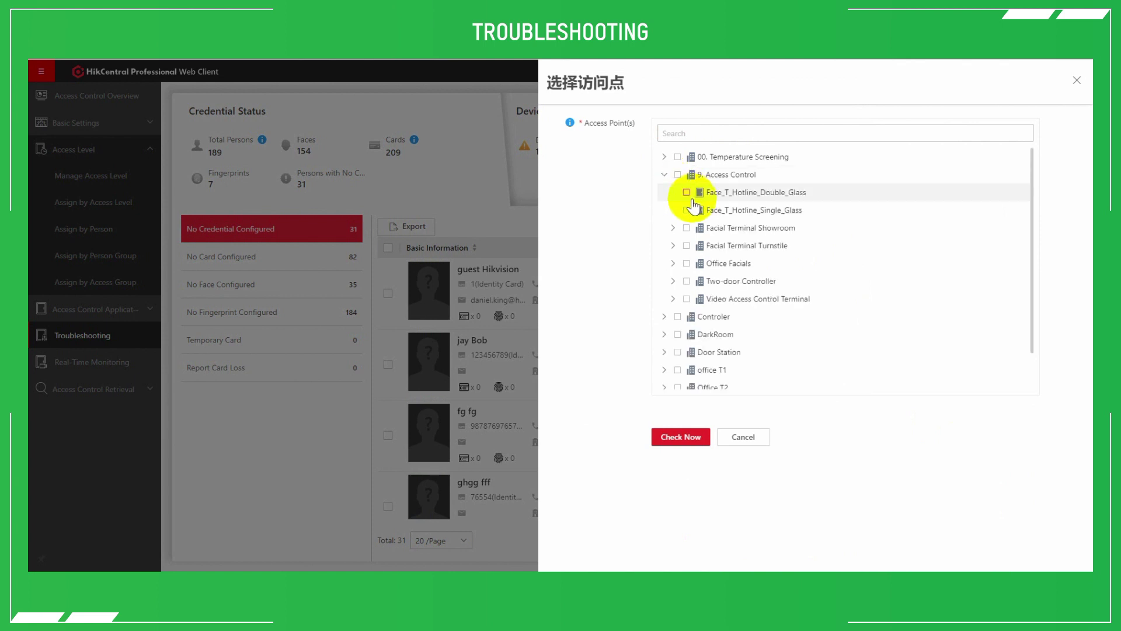
click(672, 228)
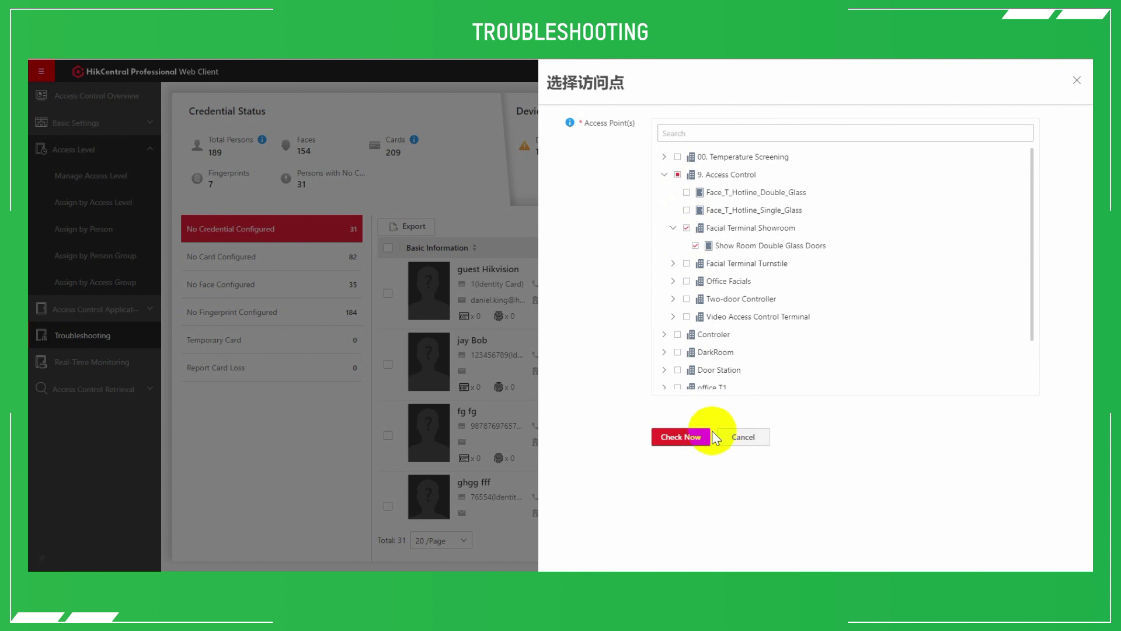
click(695, 436)
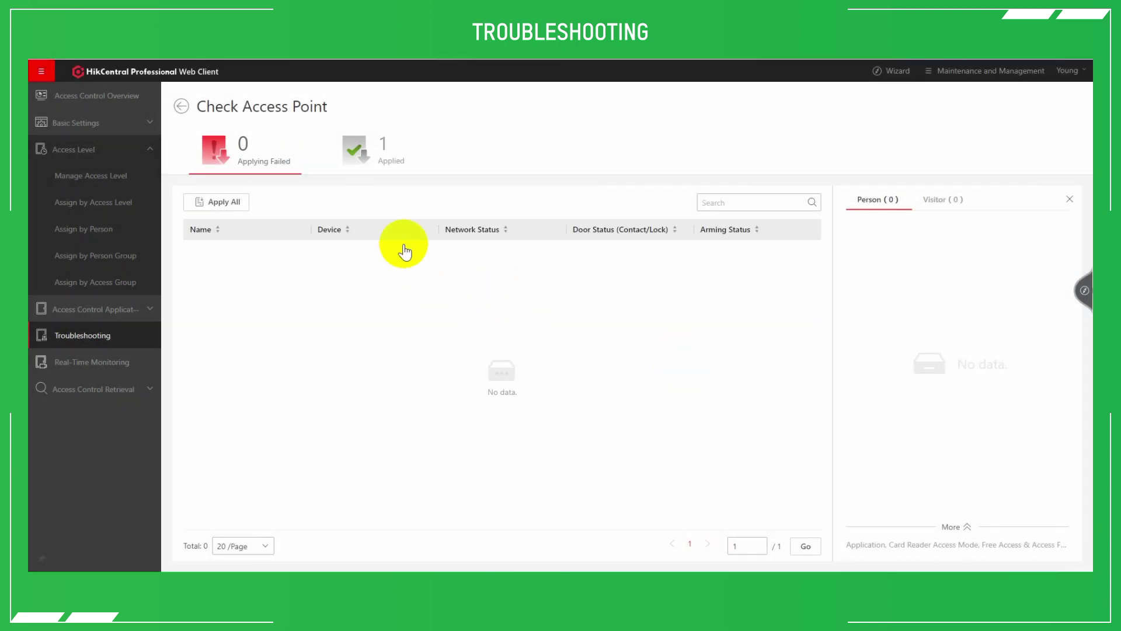
click(375, 155)
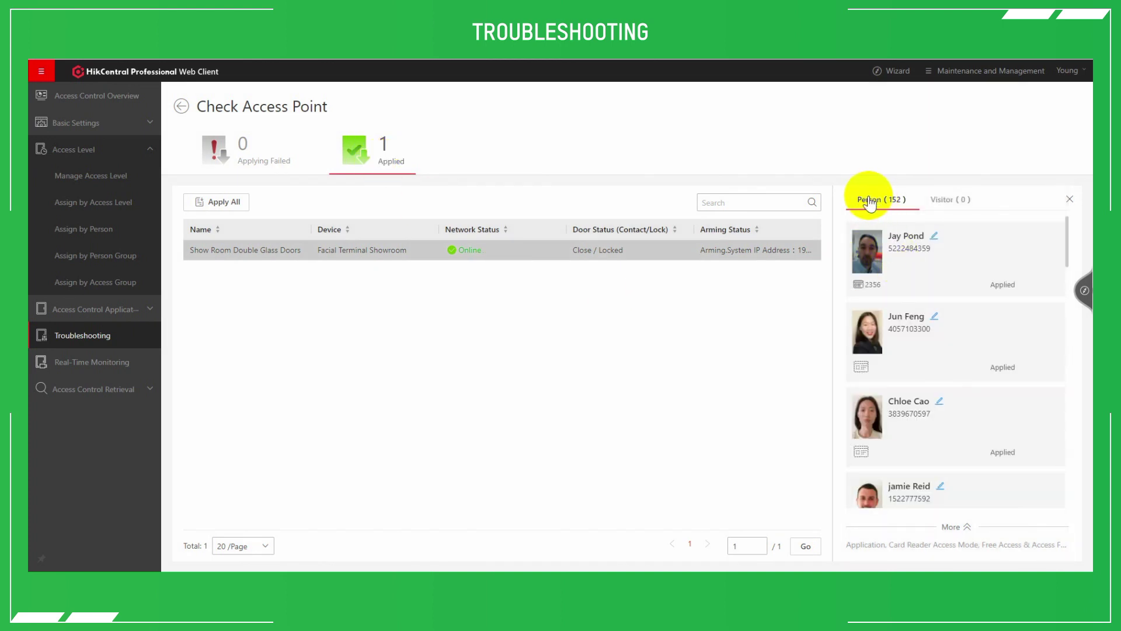
scroll(880, 401, down, 2)
scroll(881, 402, up, 2)
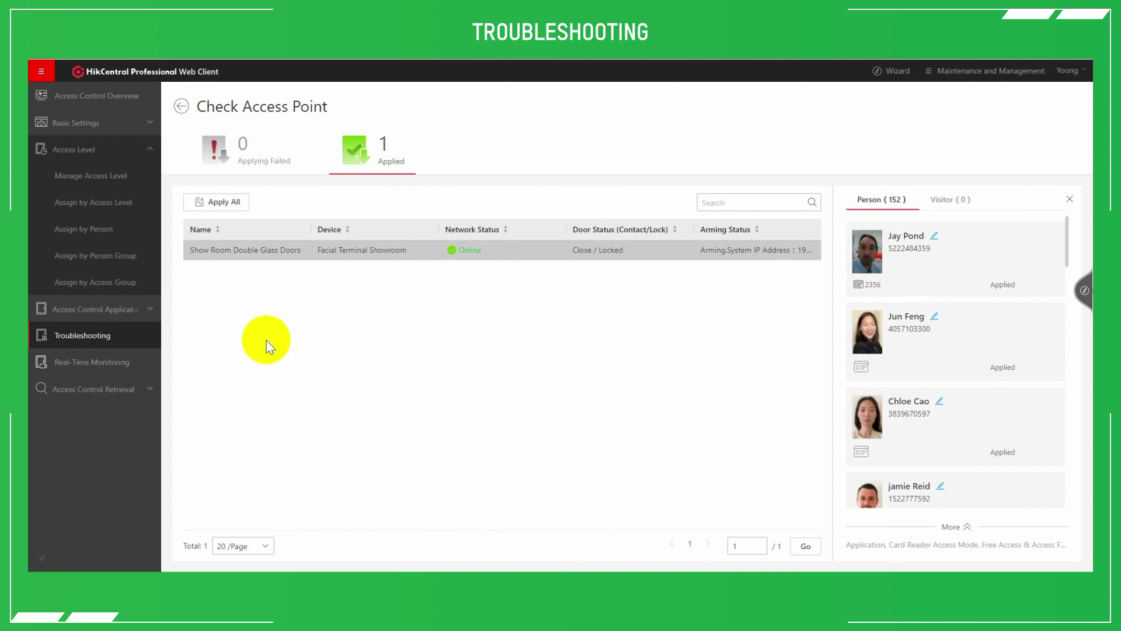
Run the access point check on all access points and list the 34 applied ones
click(180, 109)
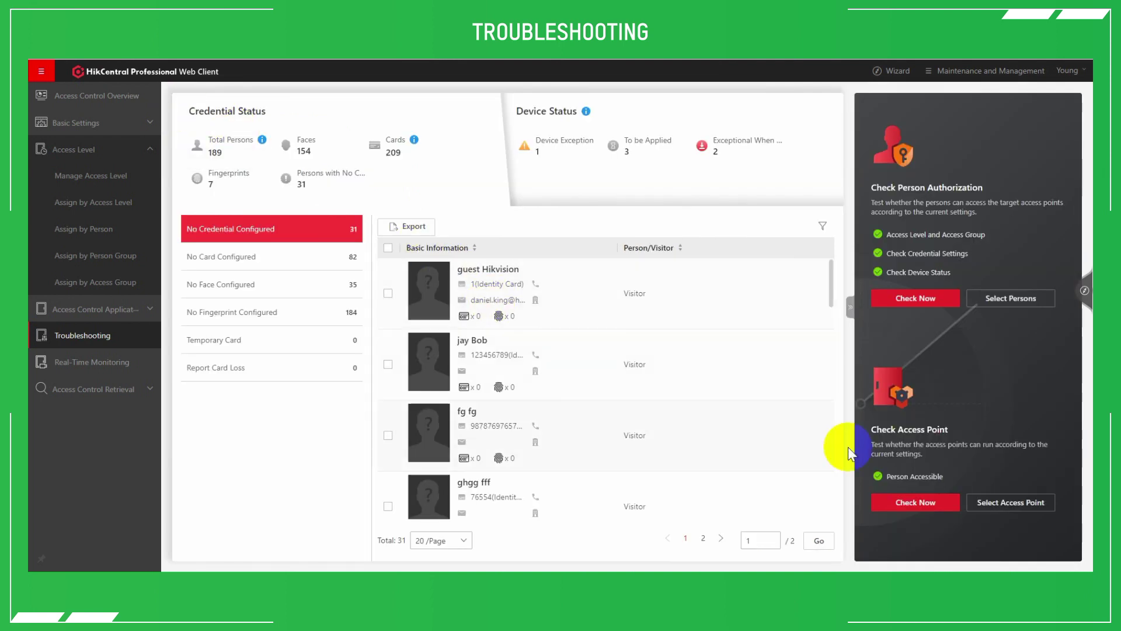
click(915, 502)
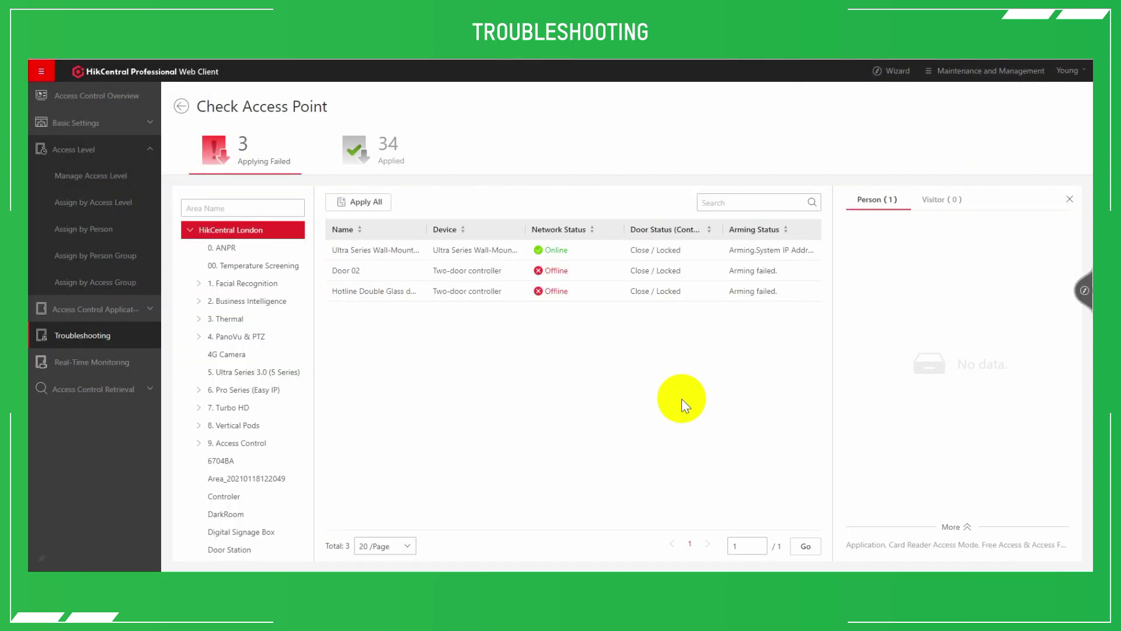
click(390, 152)
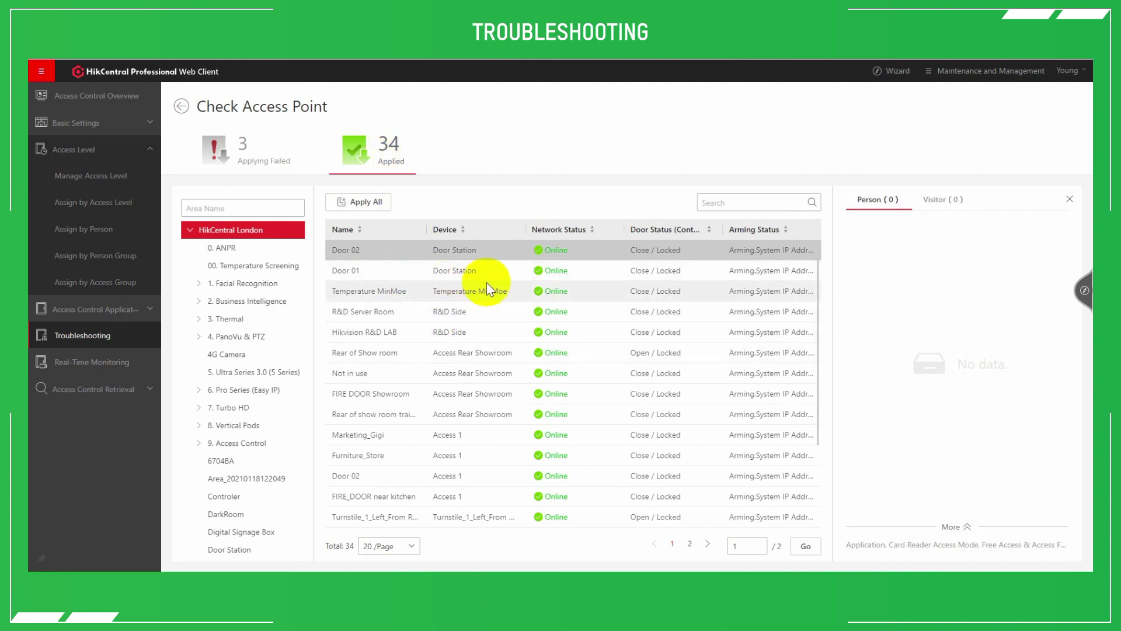
scroll(425, 287, down, 1)
scroll(424, 287, down, 2)
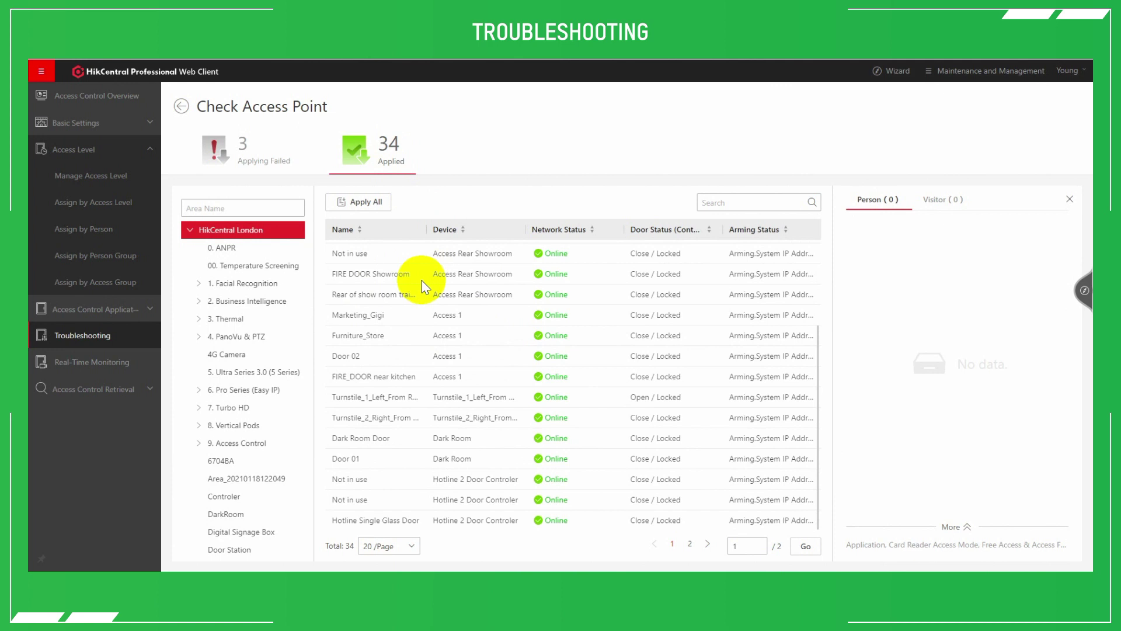
View FIRE DOOR Showroom's authorized persons, then filter results to the Facial Terminal Showroom area
click(421, 283)
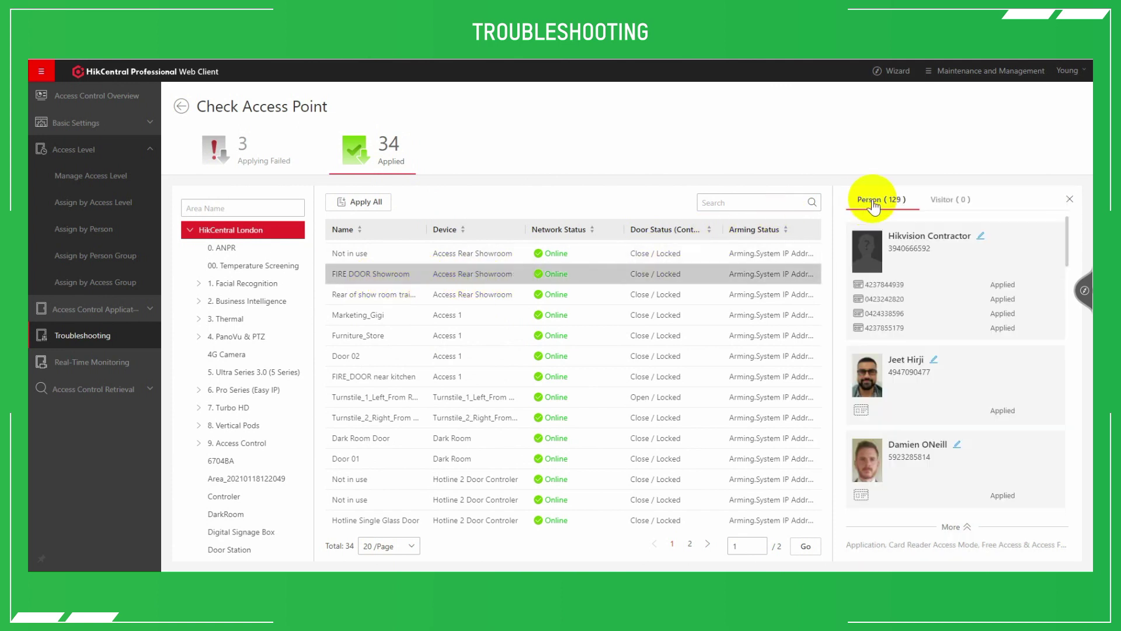
scroll(889, 354, down, 6)
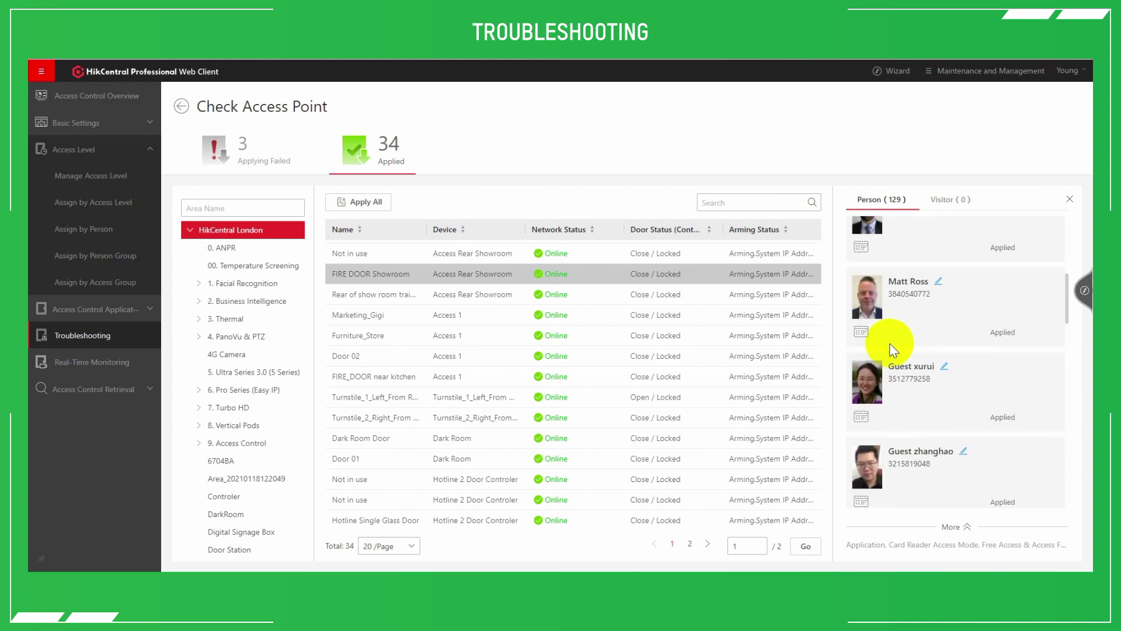
scroll(888, 342, up, 5)
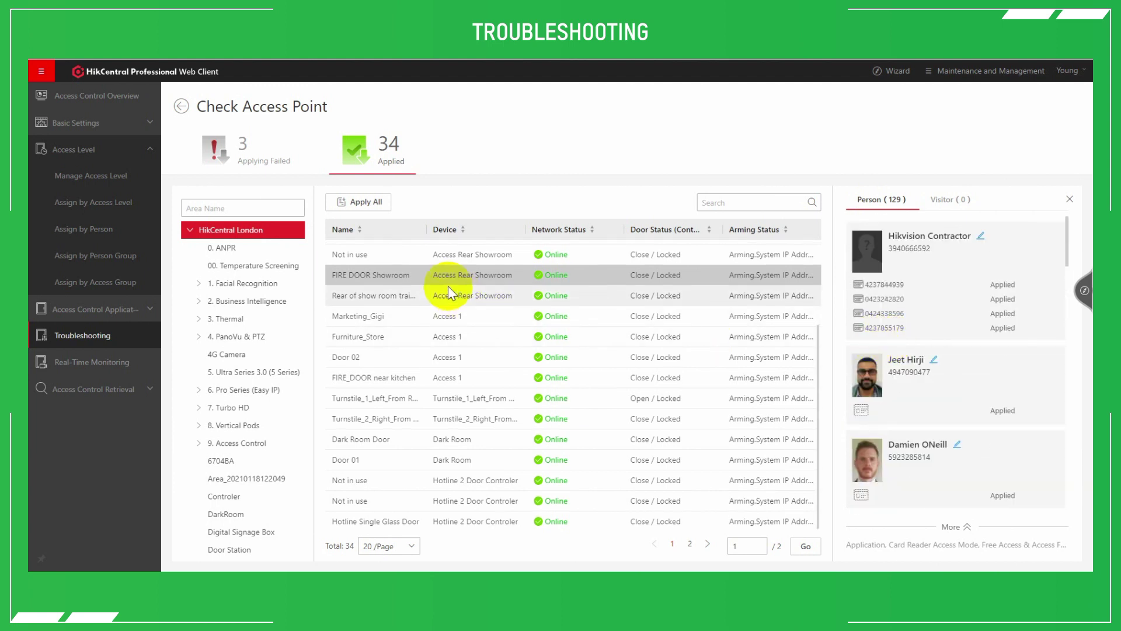
scroll(447, 286, up, 3)
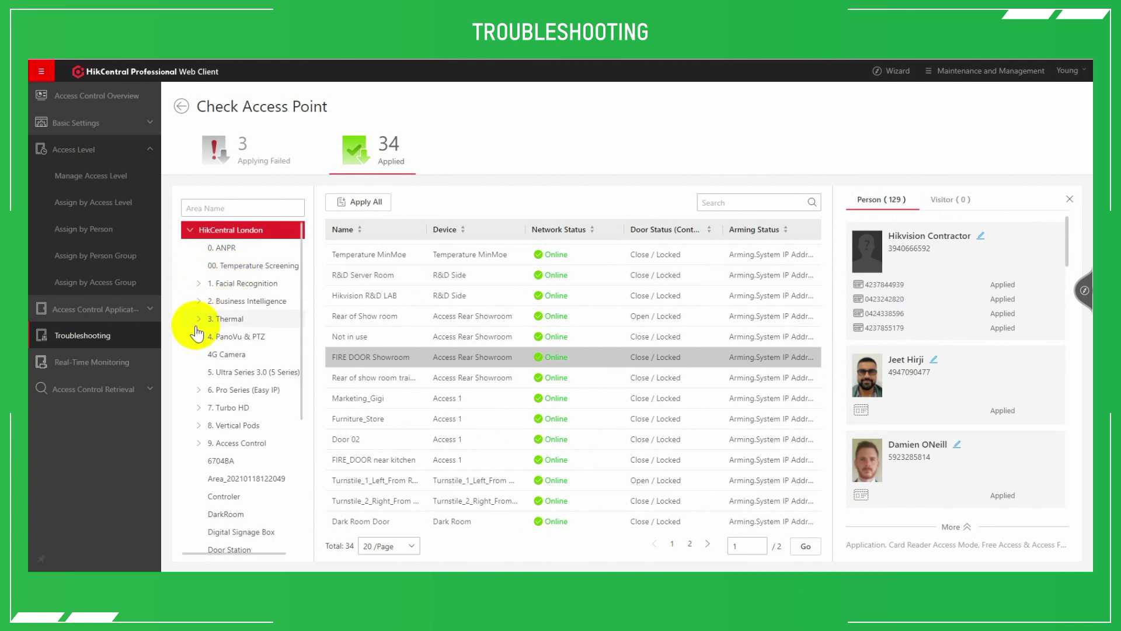
click(198, 443)
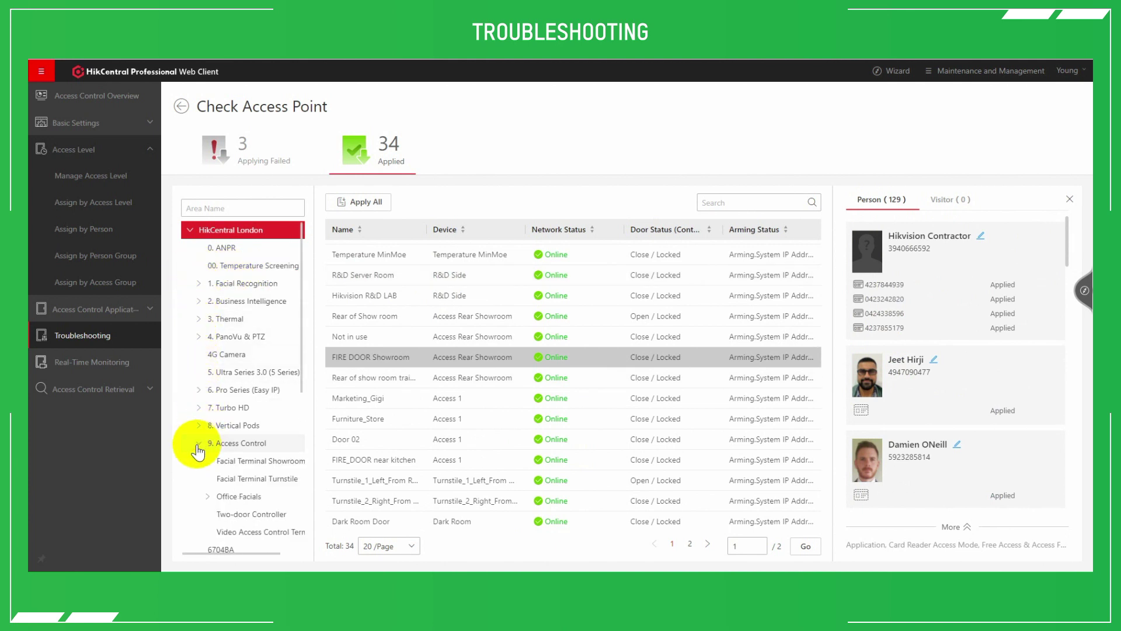
click(264, 461)
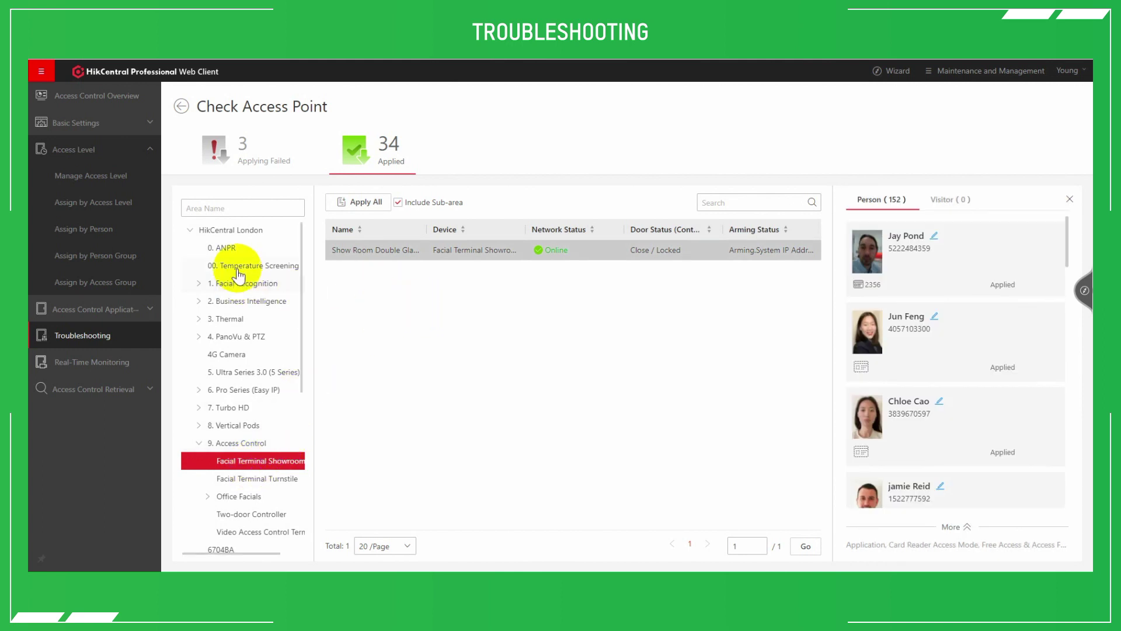
click(179, 107)
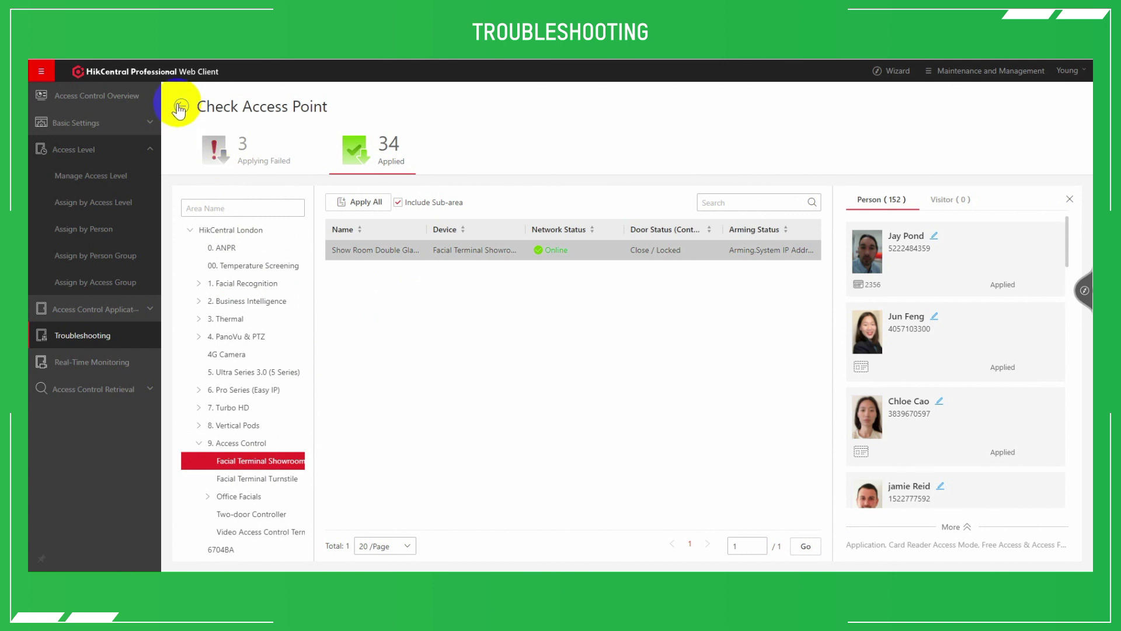
Browse Device Status for all 30 devices and the Device Exception category
click(440, 319)
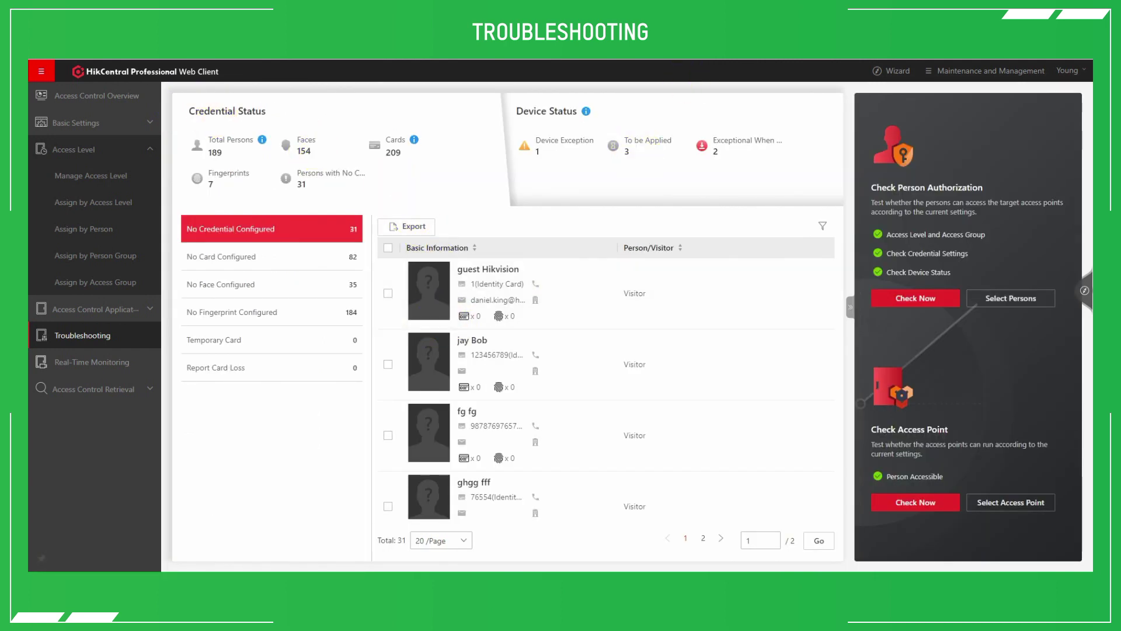
click(576, 184)
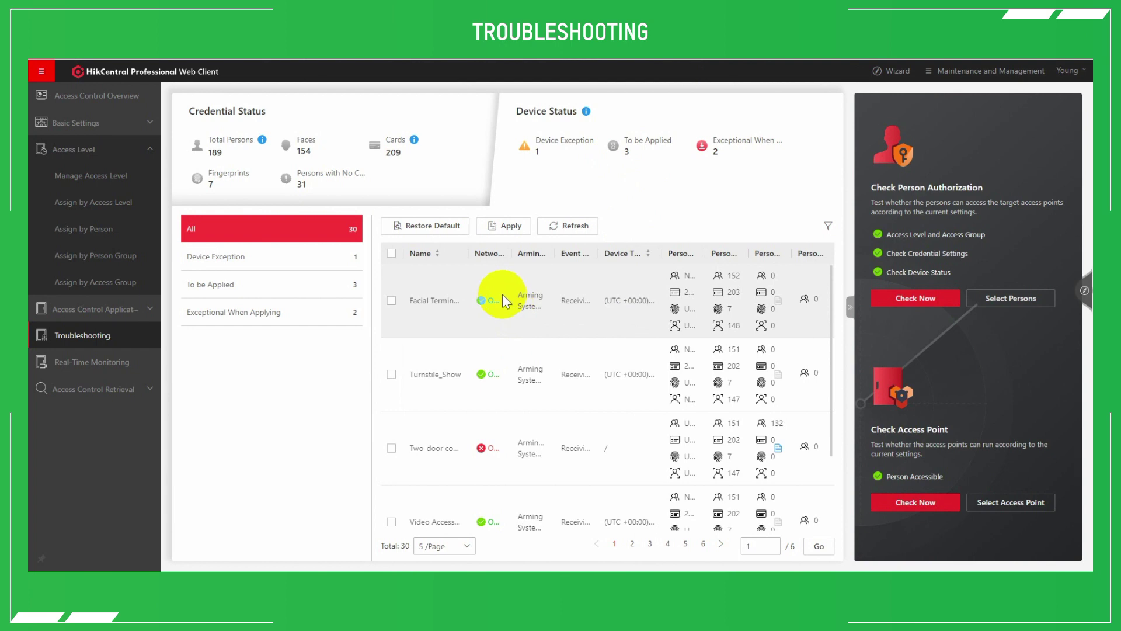
click(311, 255)
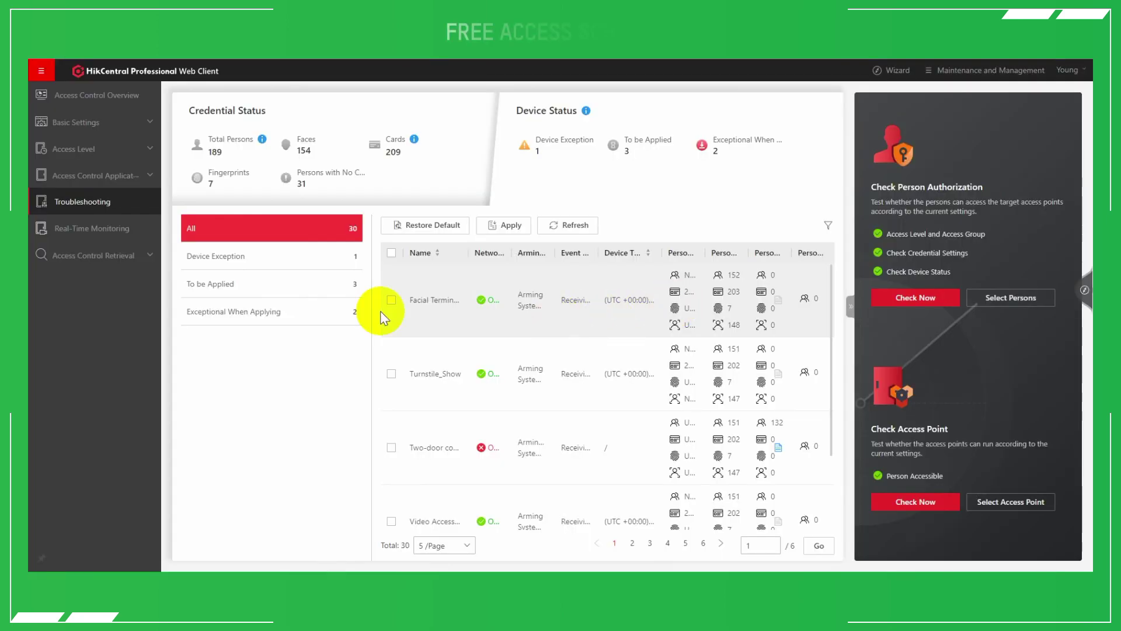
Start a new free access and access forbidden rule for Temperature MinMoe
click(119, 179)
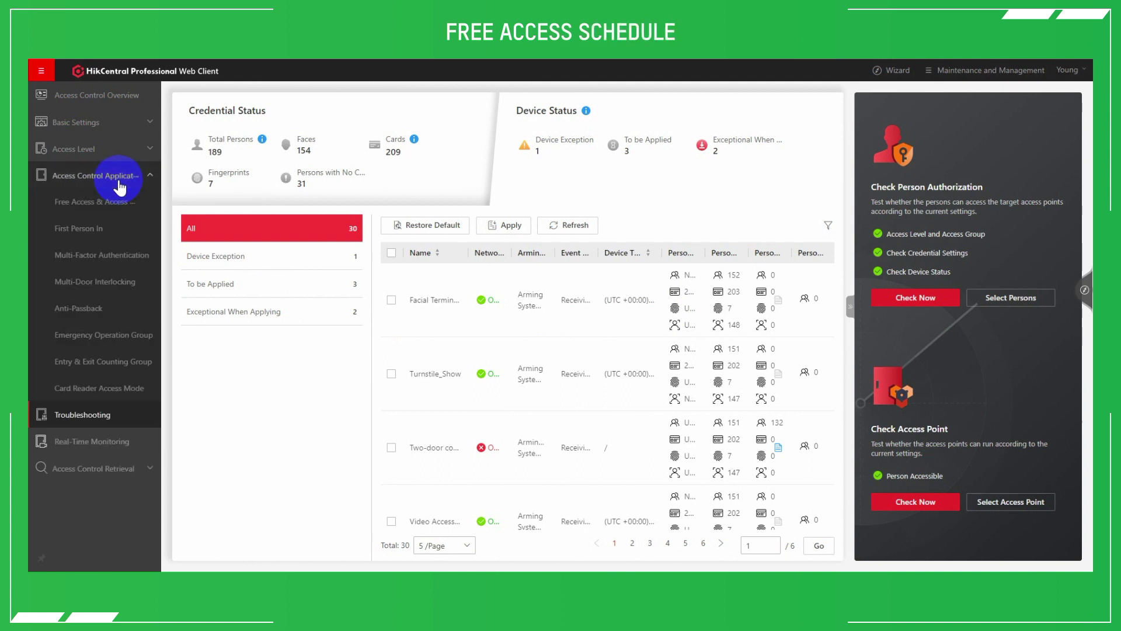
click(77, 207)
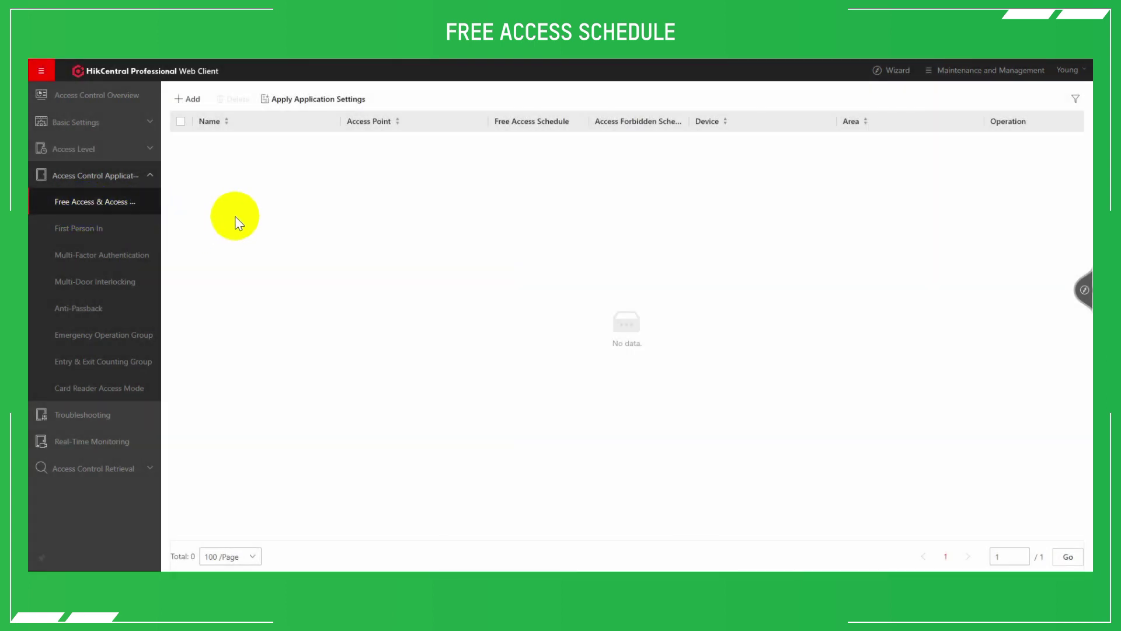
click(194, 96)
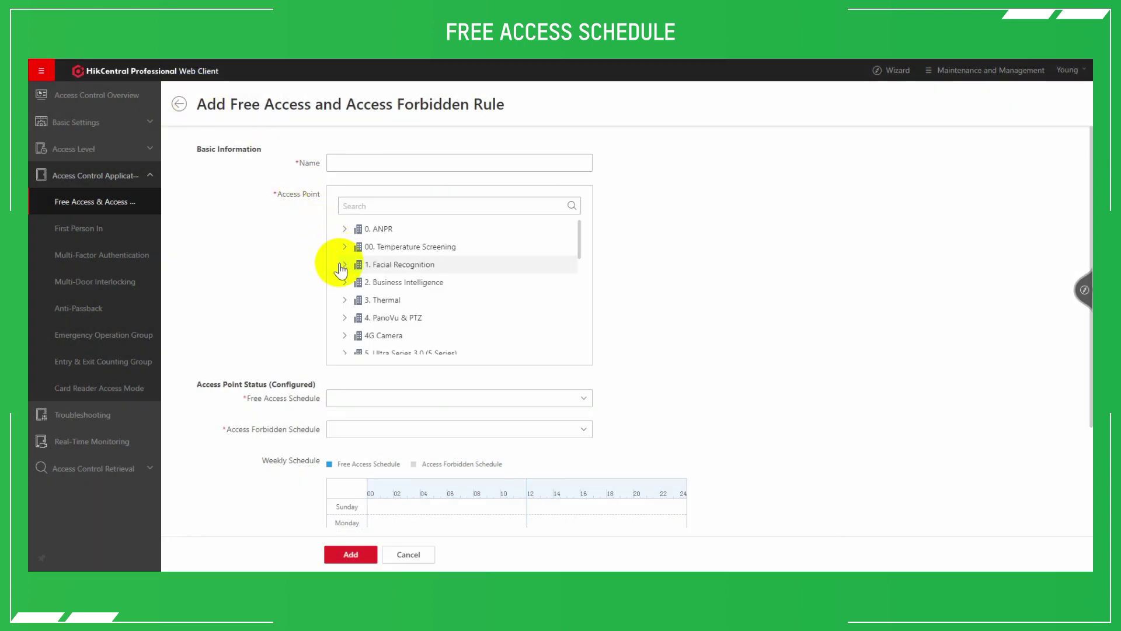
click(343, 246)
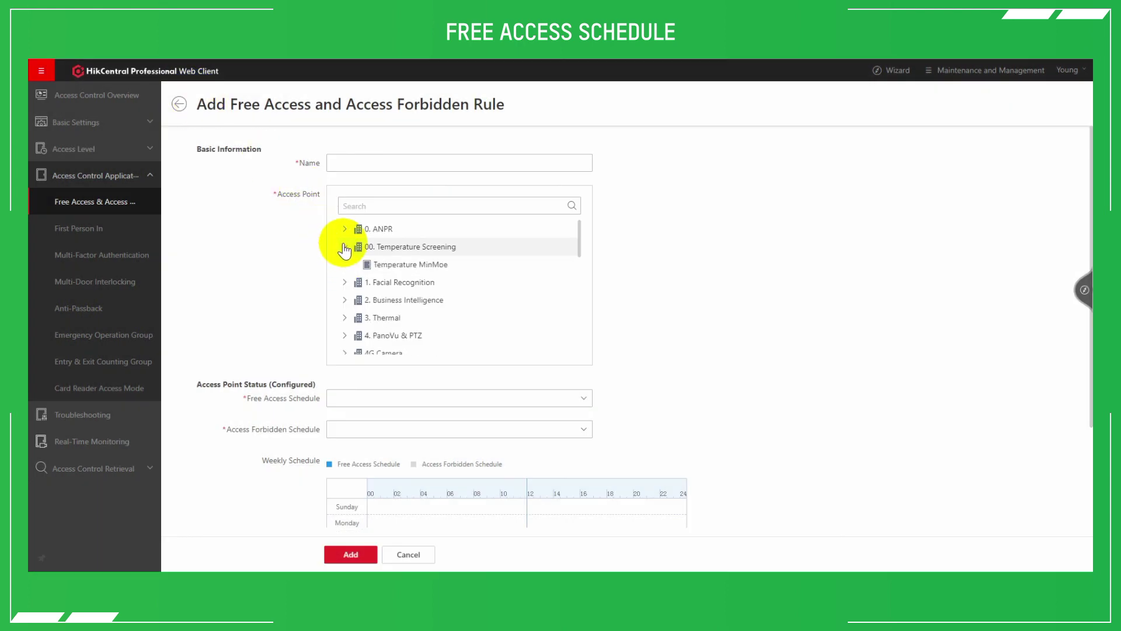
click(395, 269)
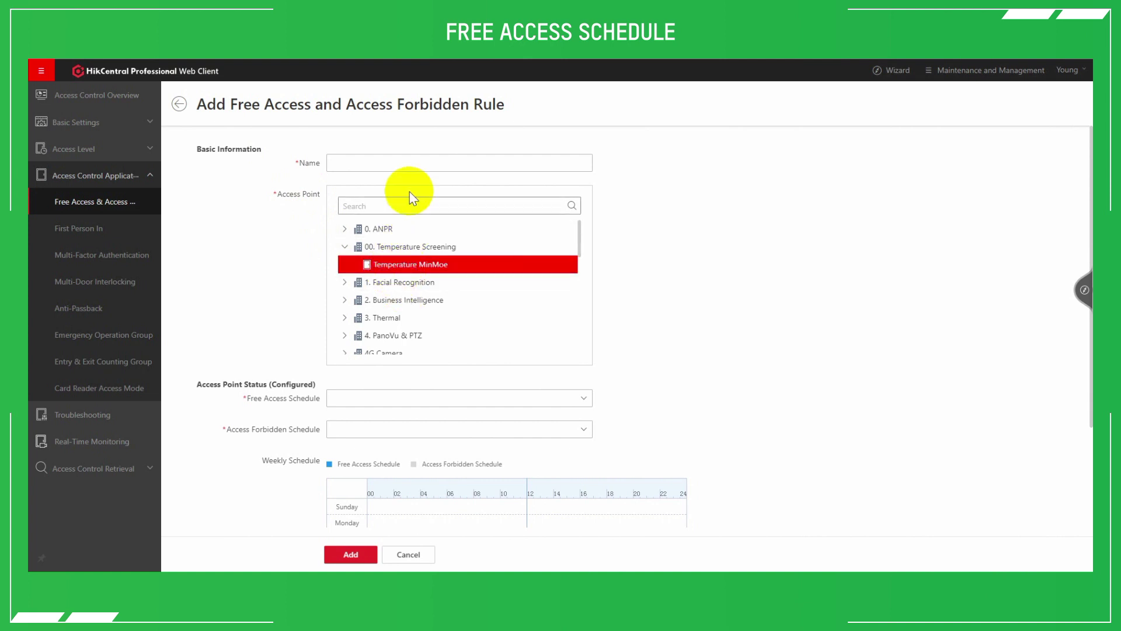
scroll(371, 327, down, 2)
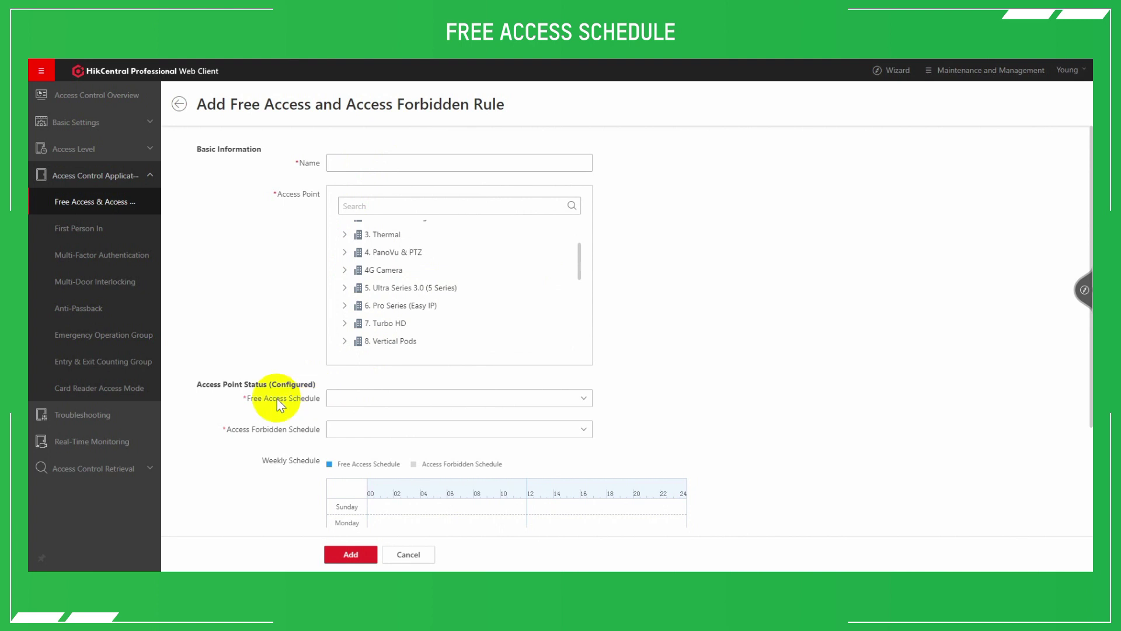
Choose Weekday Template as the free access schedule and out of Hours as the forbidden schedule
click(359, 403)
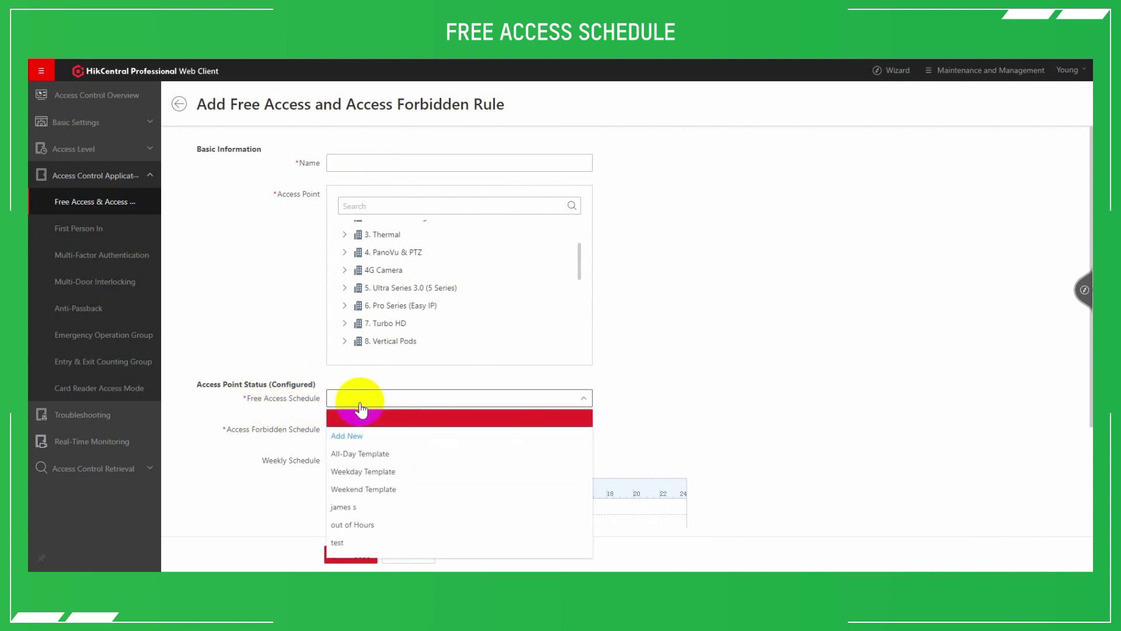
click(358, 473)
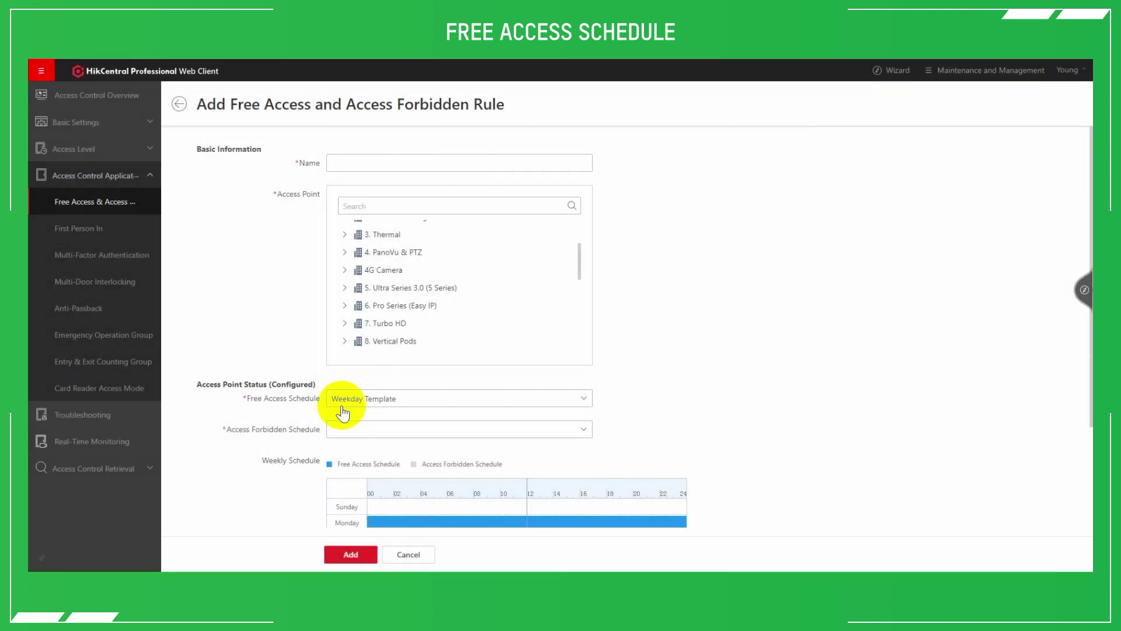
scroll(303, 394, down, 2)
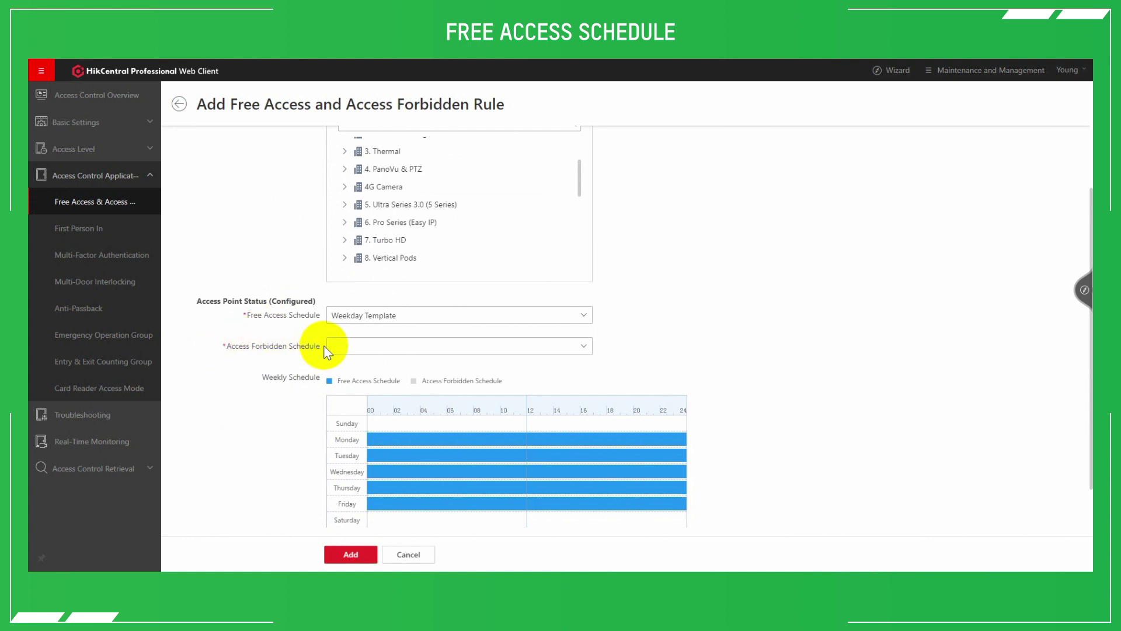
click(352, 349)
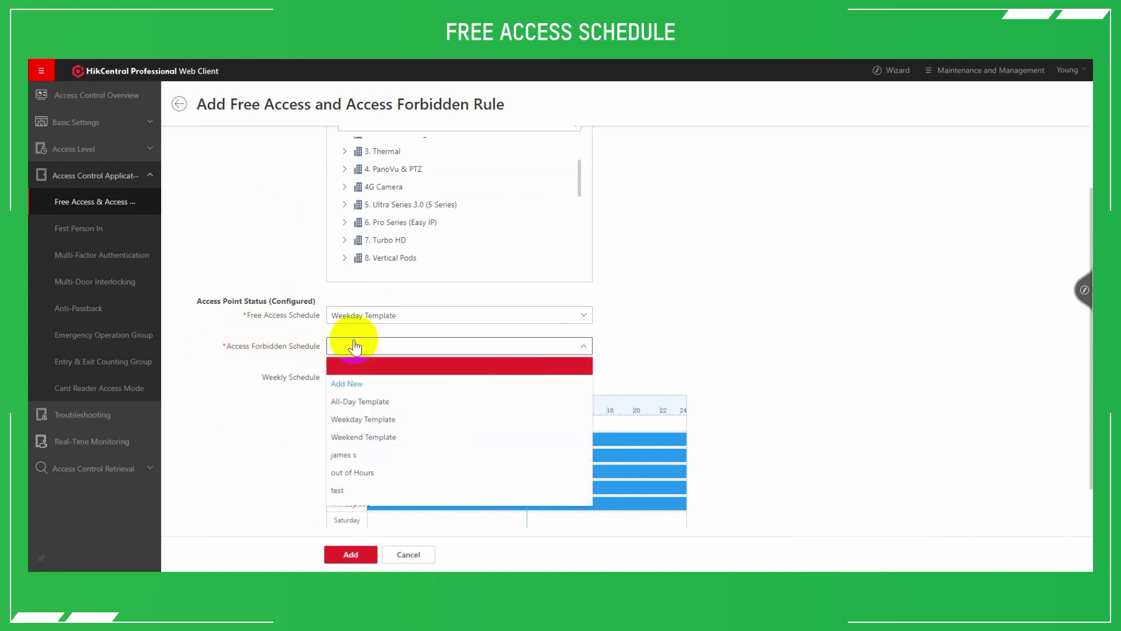
click(351, 475)
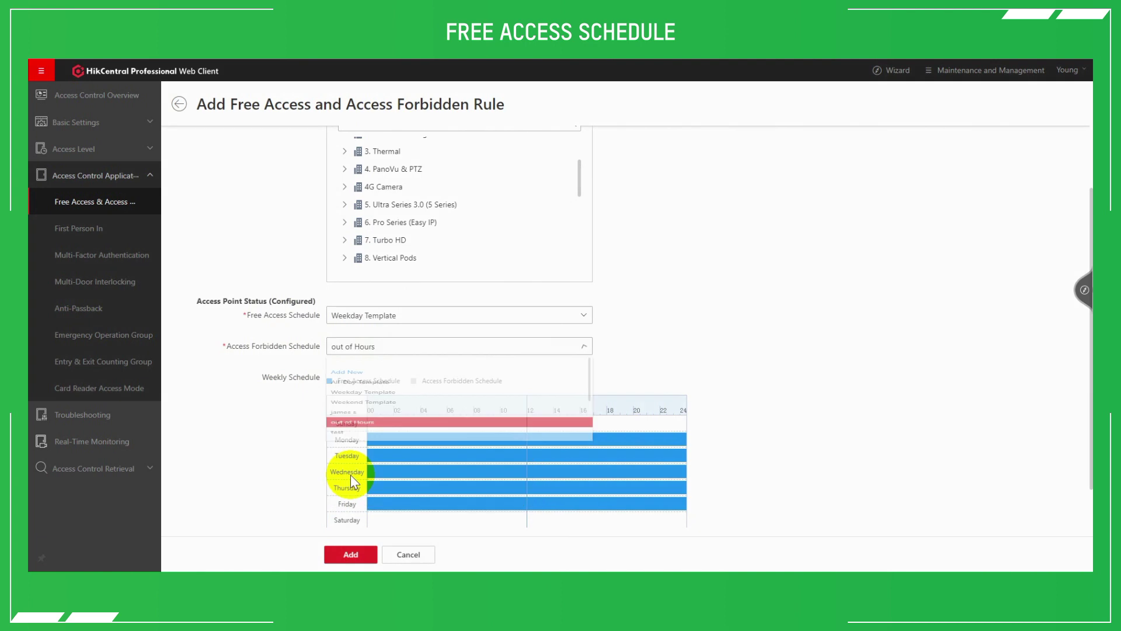
scroll(374, 385, down, 1)
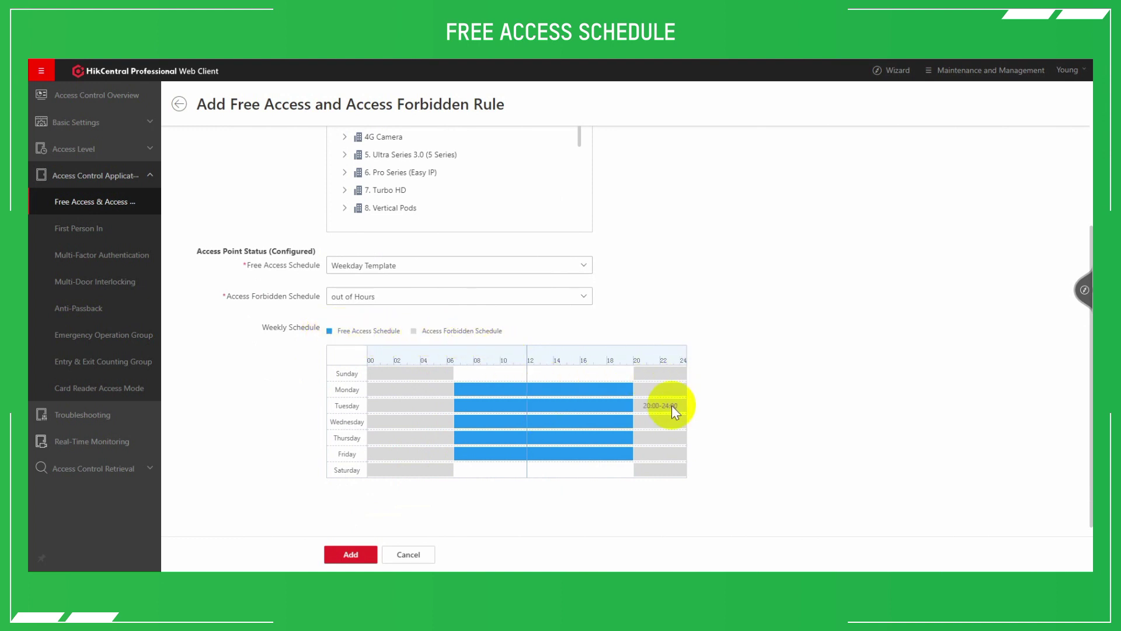
click(351, 553)
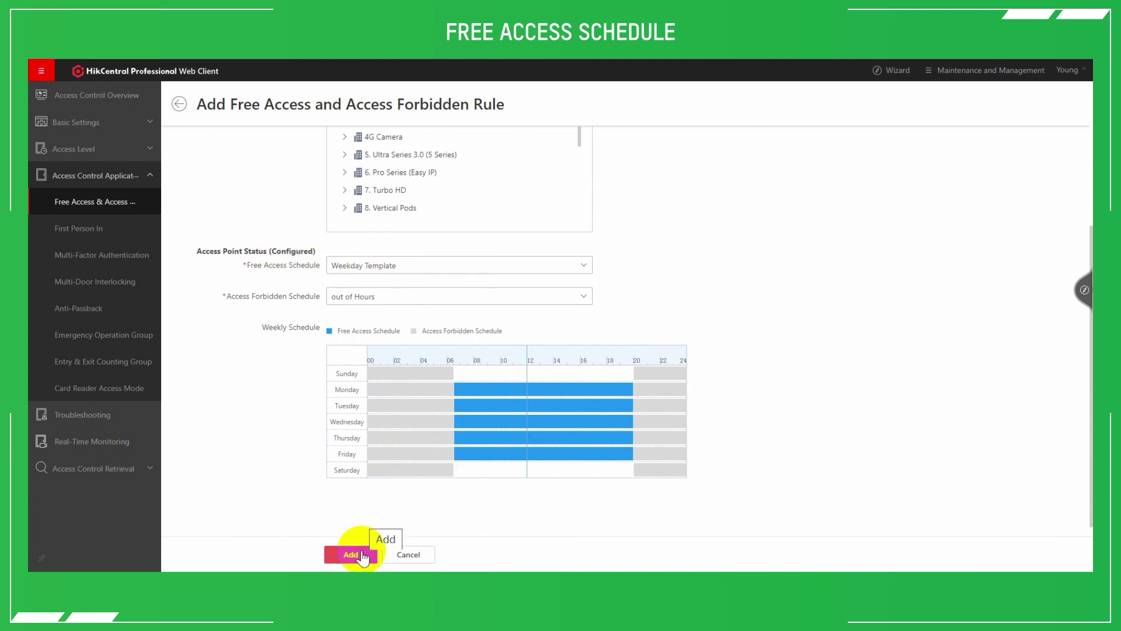
click(362, 554)
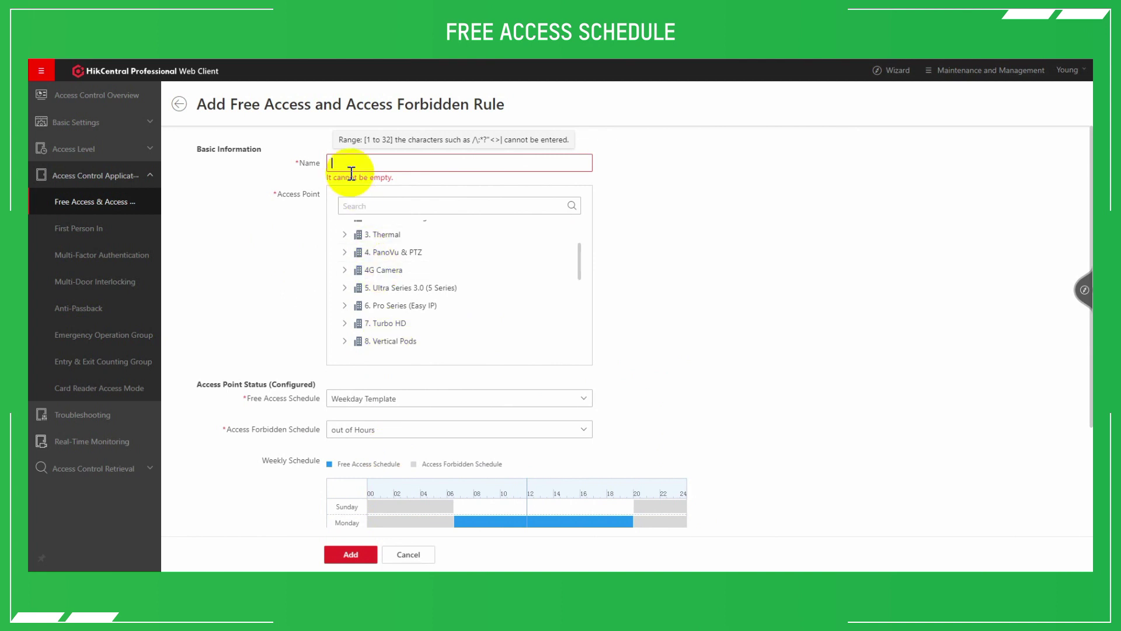
Name the rule 'test' and save it
text(test)
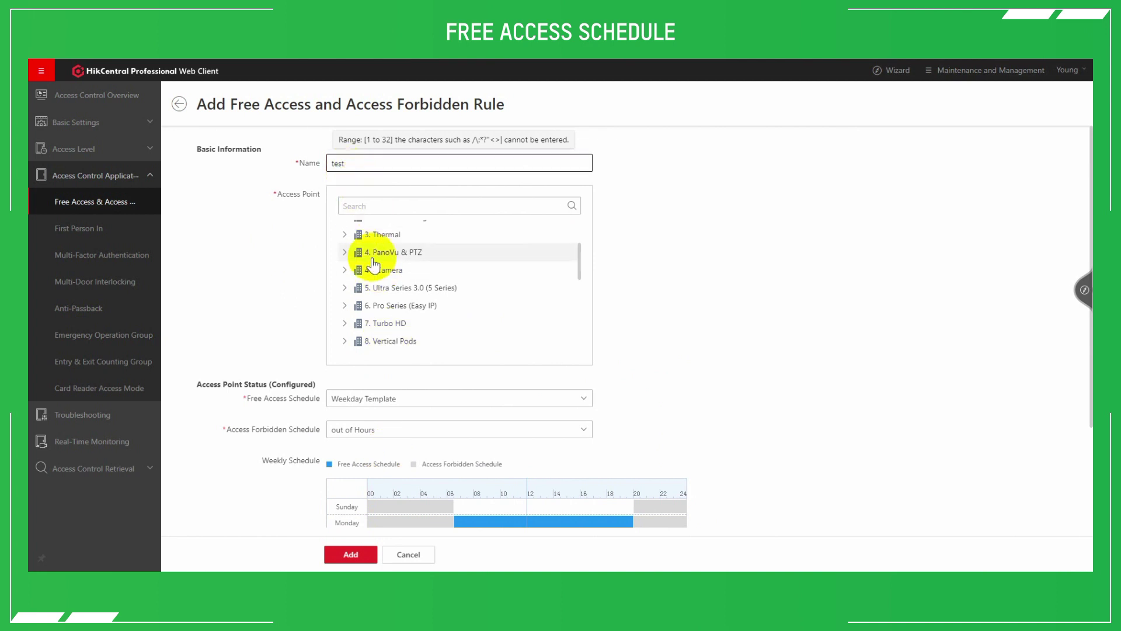
click(350, 554)
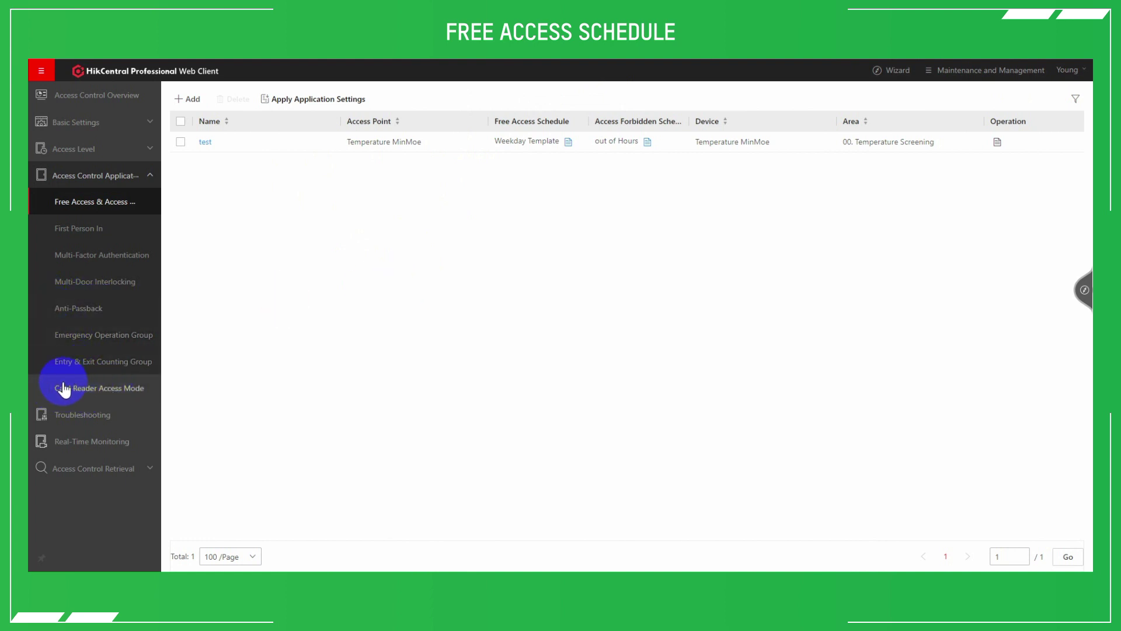
Browse card reader access modes with Include Sub-Group on, then open Temperature MinMoe's readers
click(91, 388)
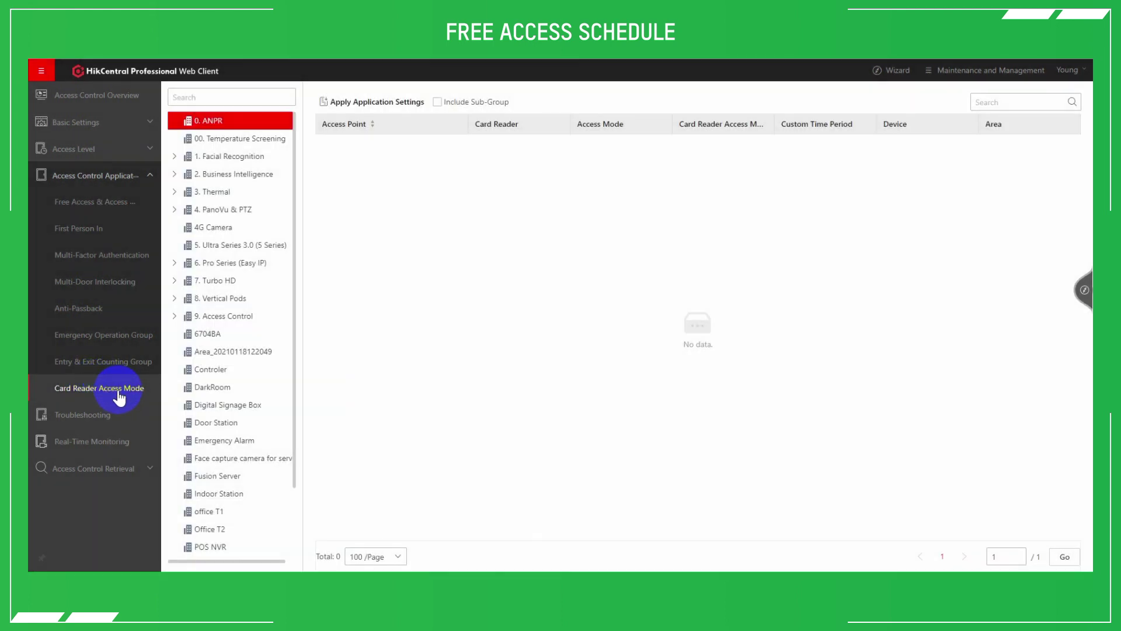
click(225, 140)
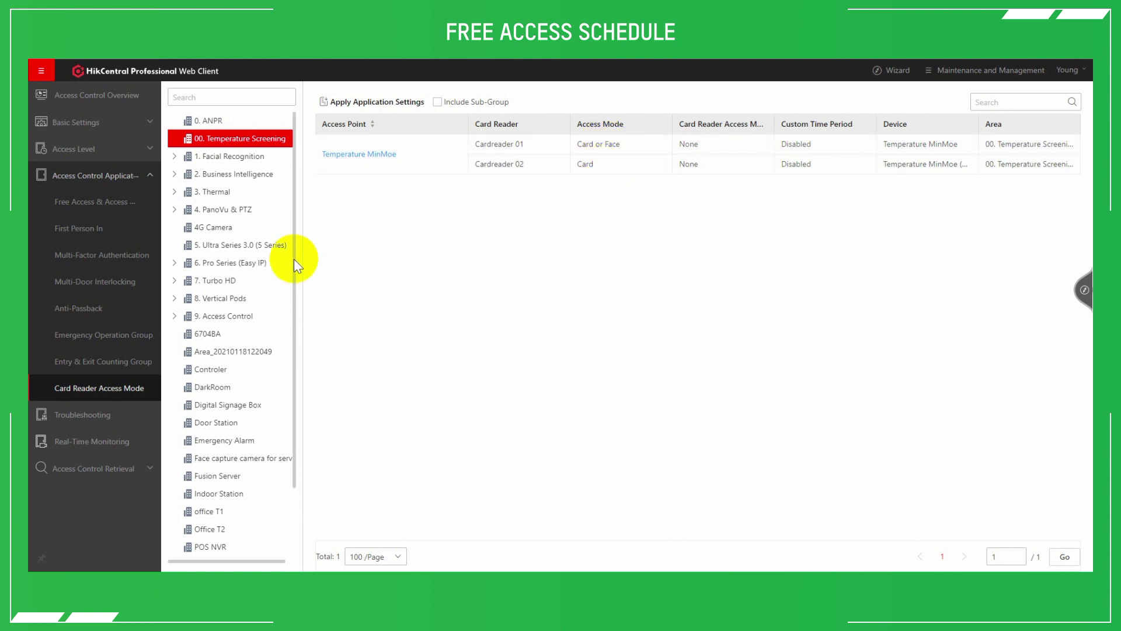
click(238, 318)
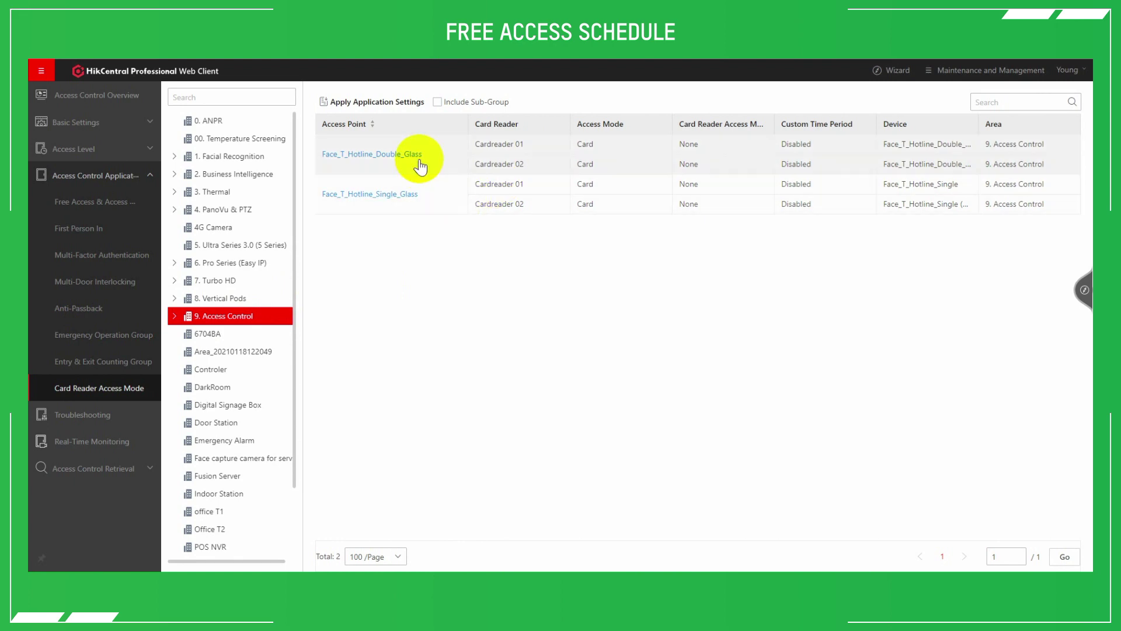
click(437, 102)
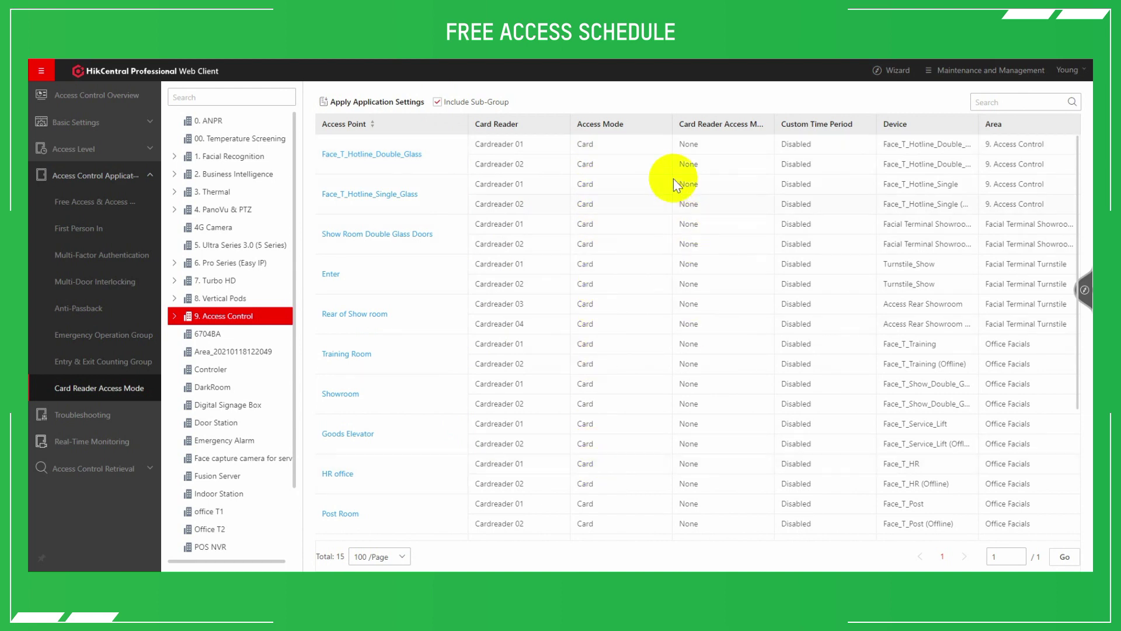
scroll(630, 160, down, 5)
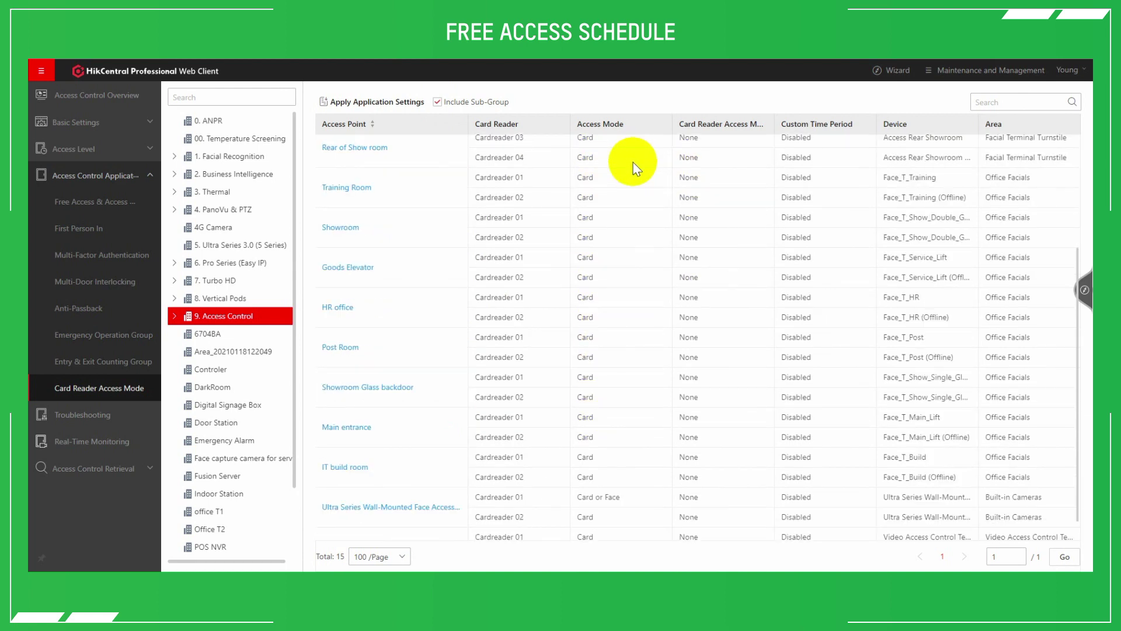
scroll(636, 170, up, 3)
scroll(637, 169, up, 2)
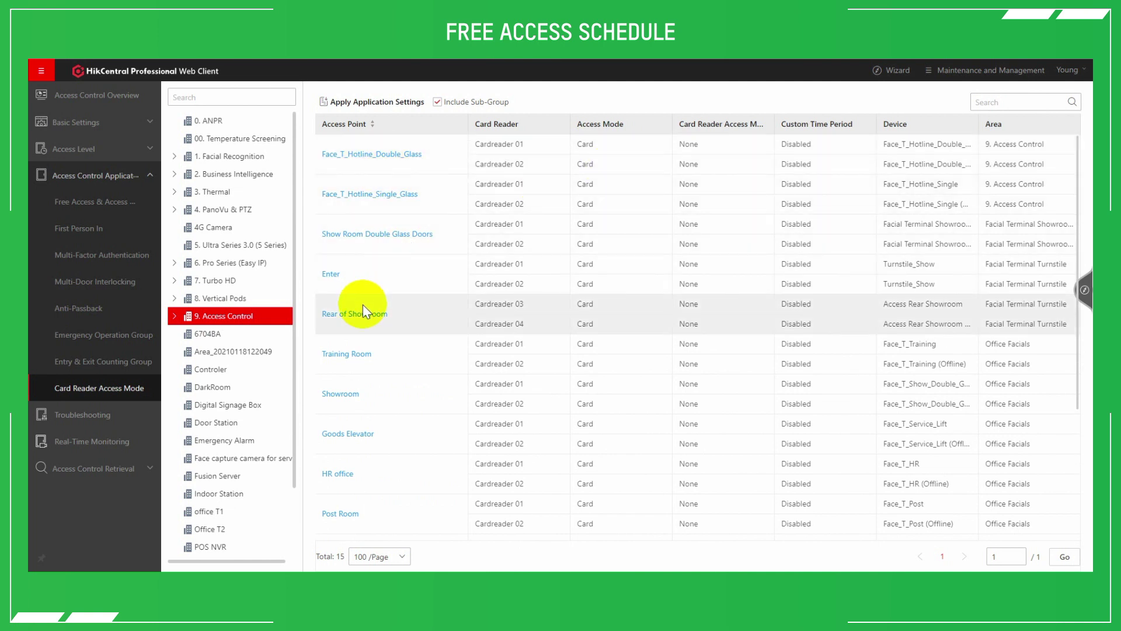
click(232, 139)
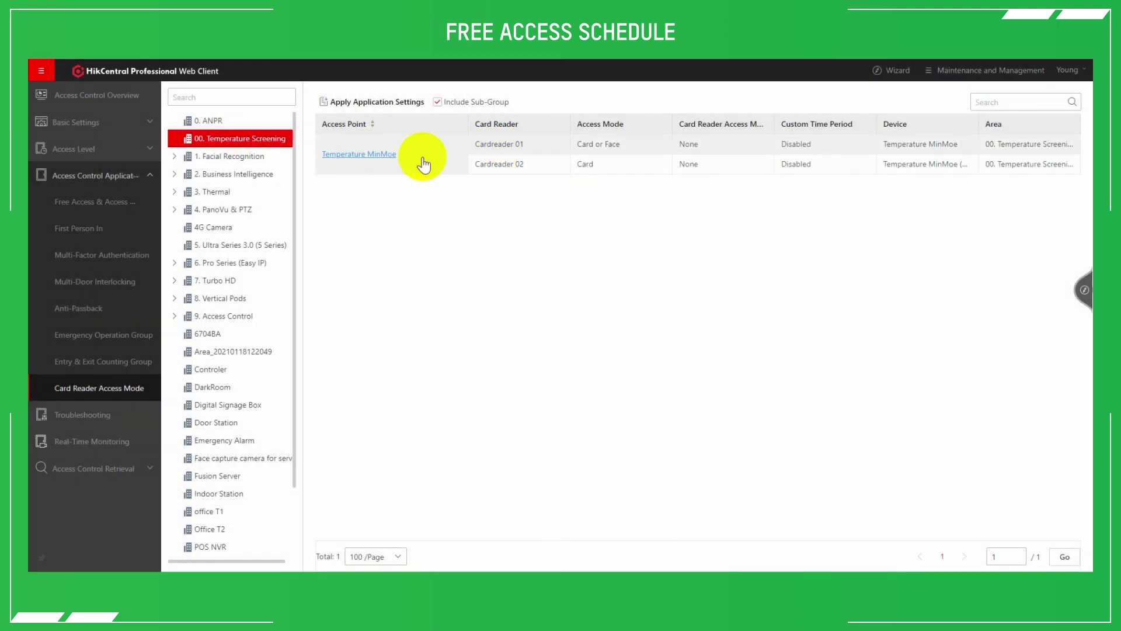
click(379, 158)
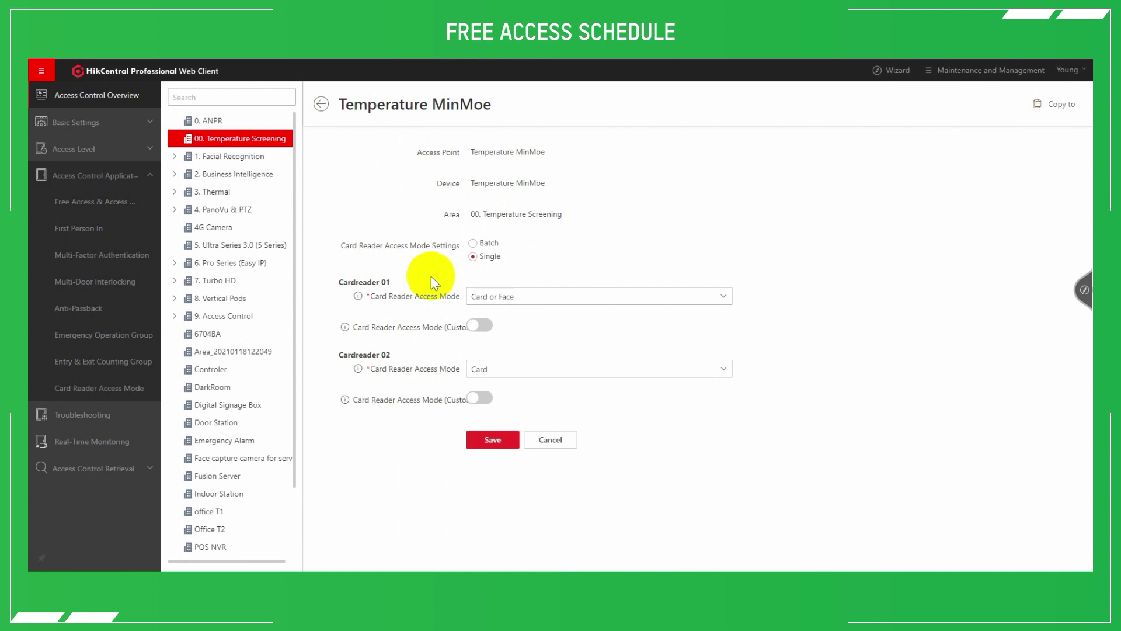
Give Cardreader 01 a custom Face and Card mode on the Weekend Template period
click(512, 298)
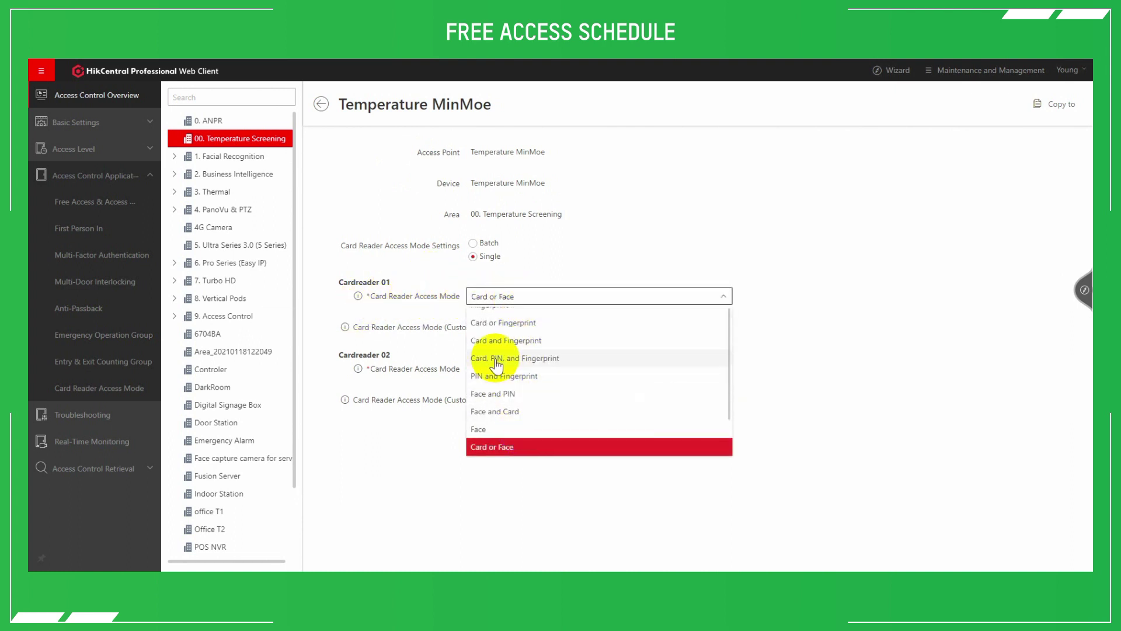
scroll(512, 315, up, 2)
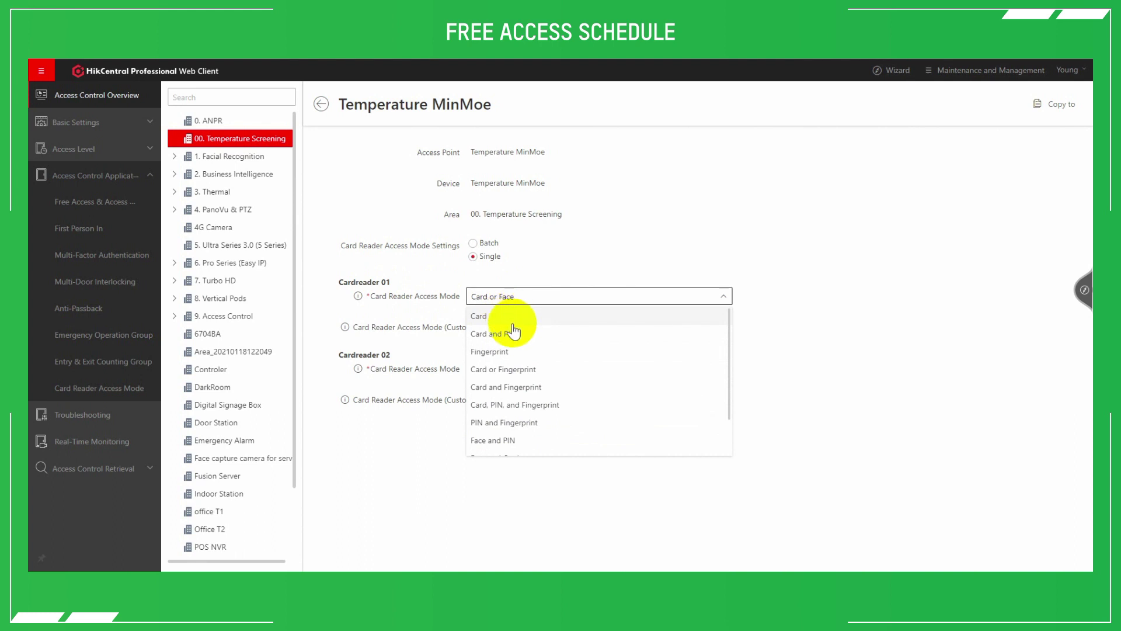
scroll(514, 339, down, 3)
click(843, 298)
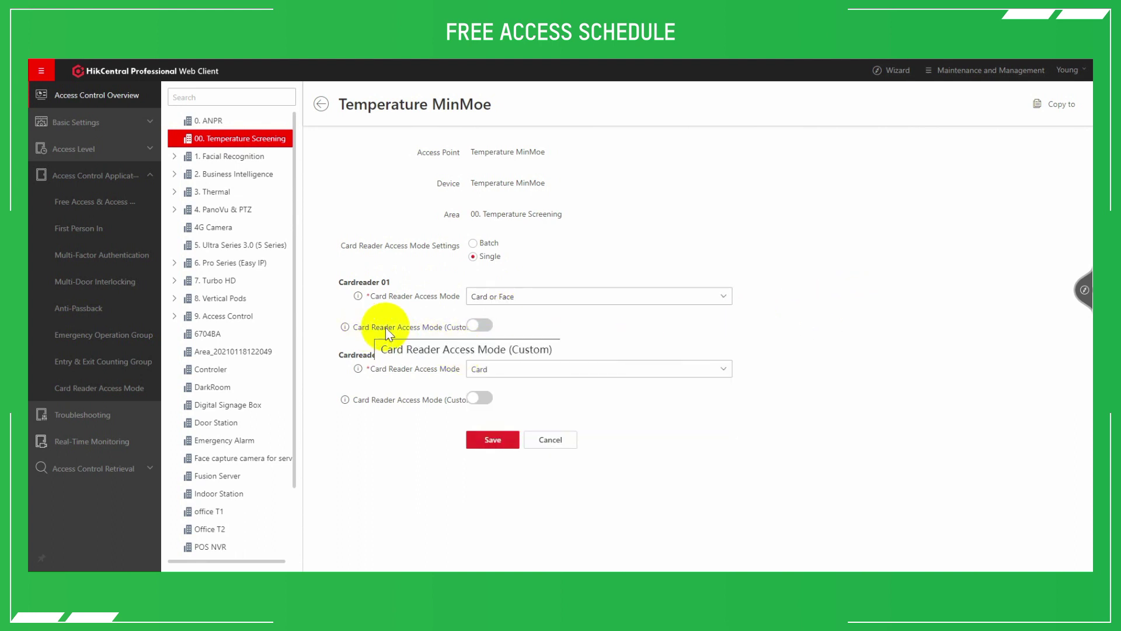
click(482, 328)
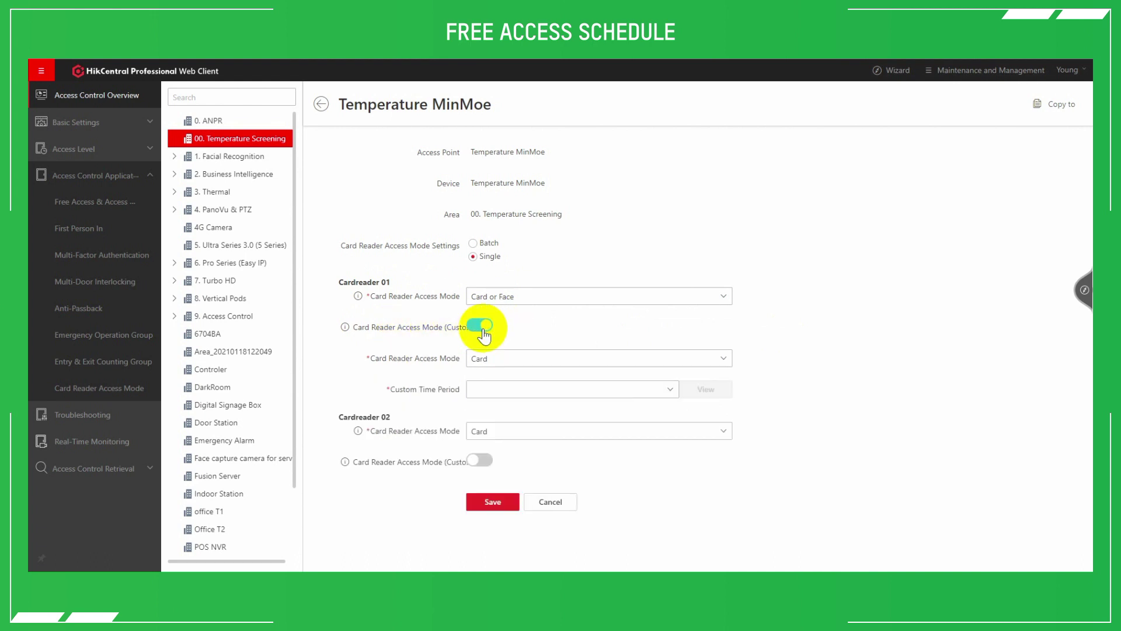
click(580, 389)
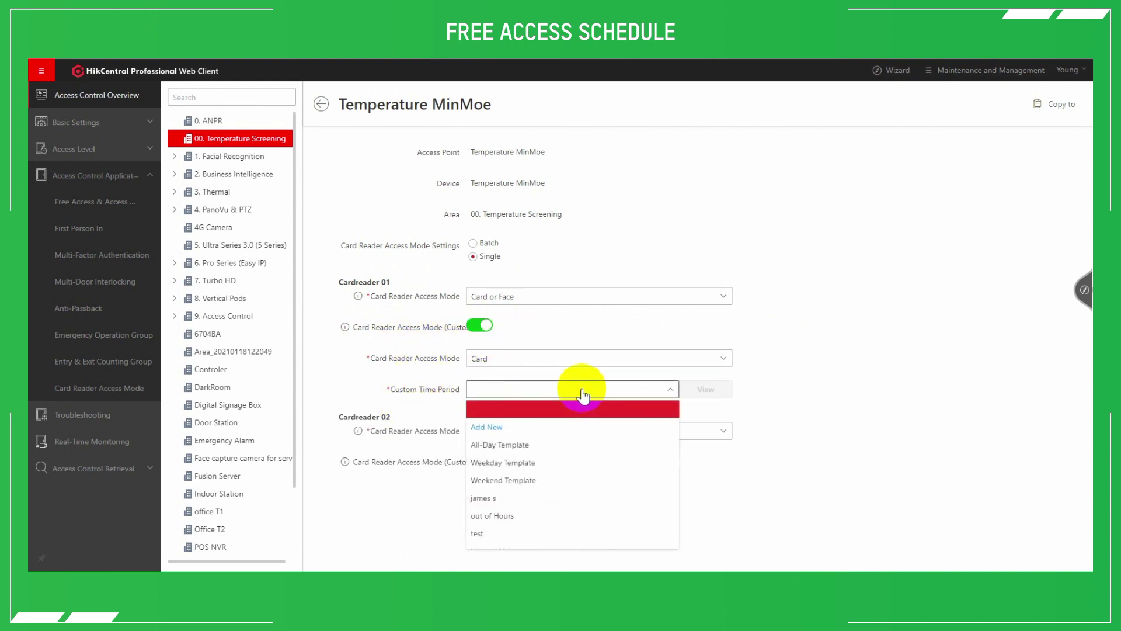
click(514, 480)
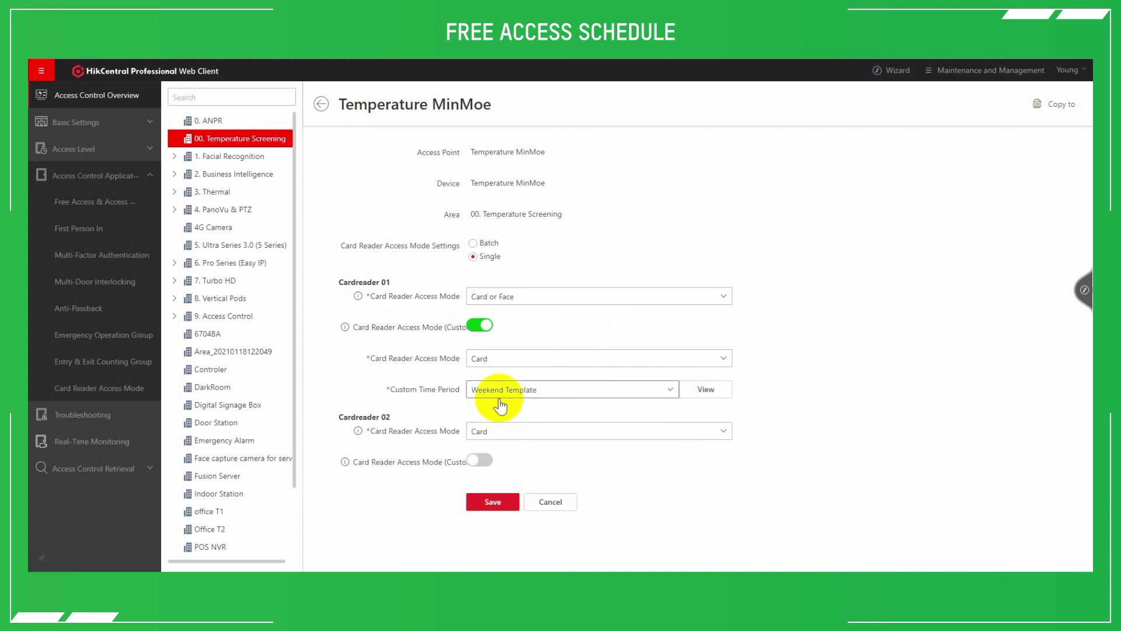
click(501, 358)
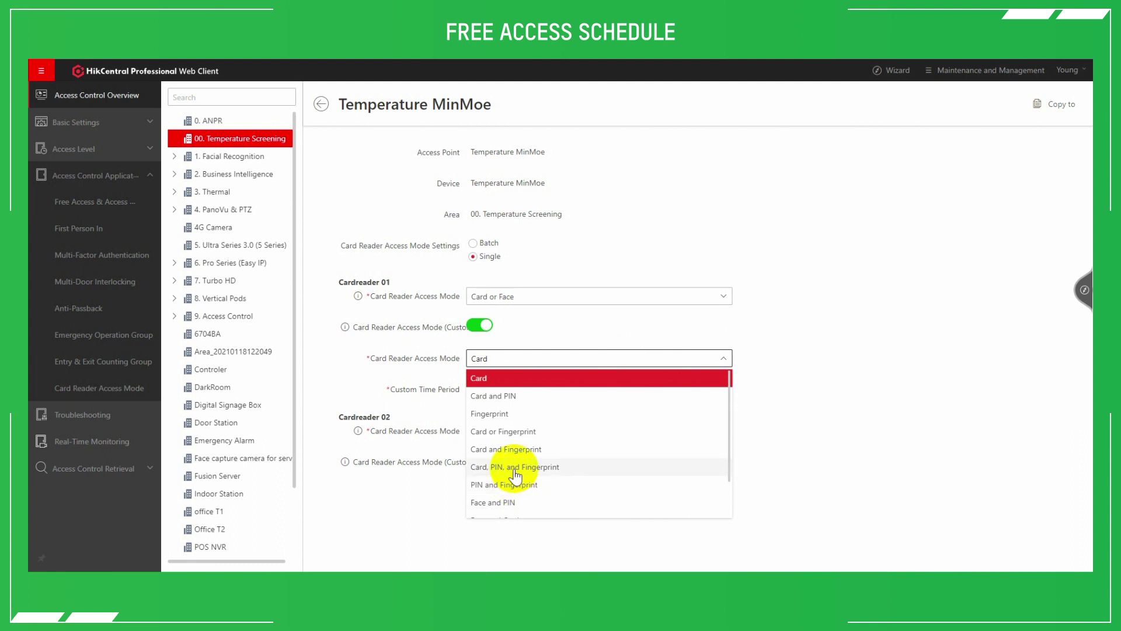
scroll(515, 472, down, 1)
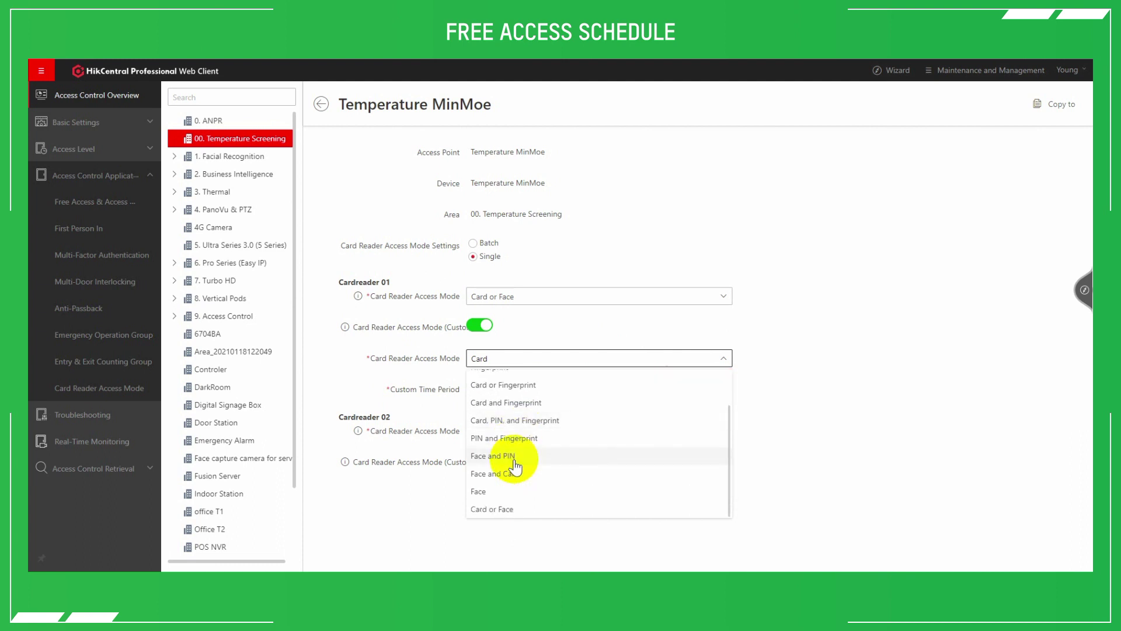
click(515, 472)
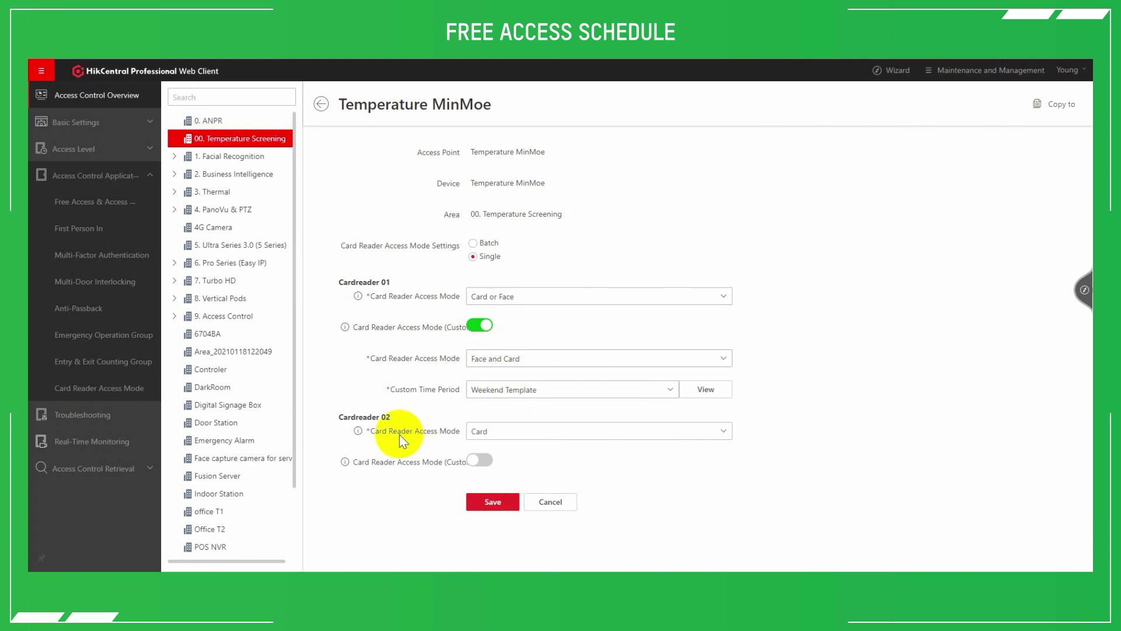
Set Cardreader 02's access mode to Card or Face
click(513, 430)
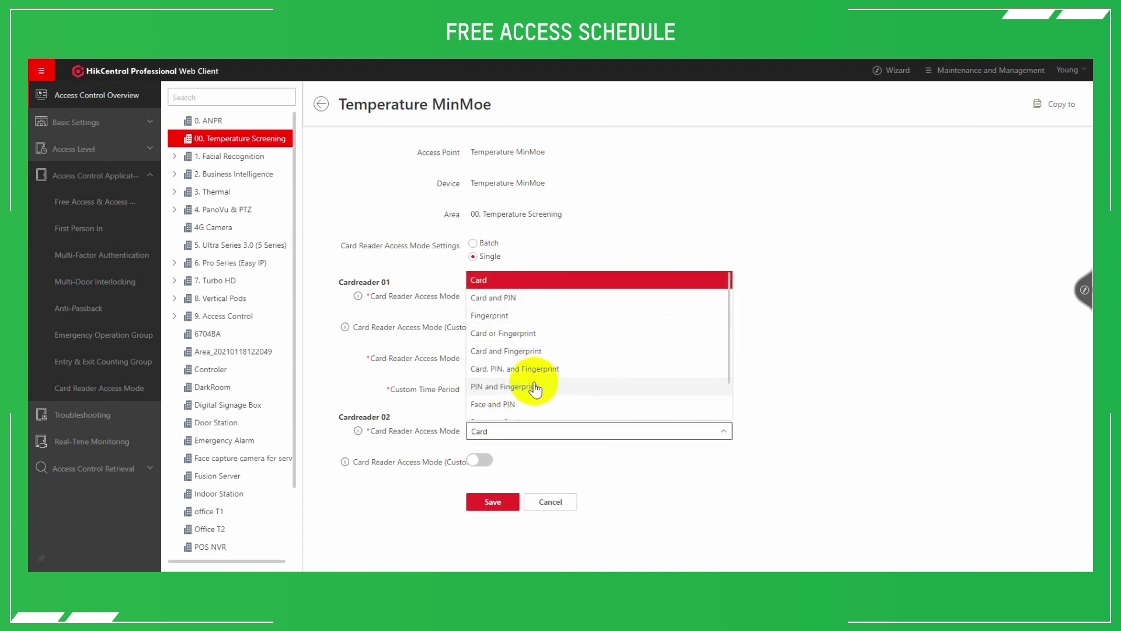
scroll(533, 388, down, 1)
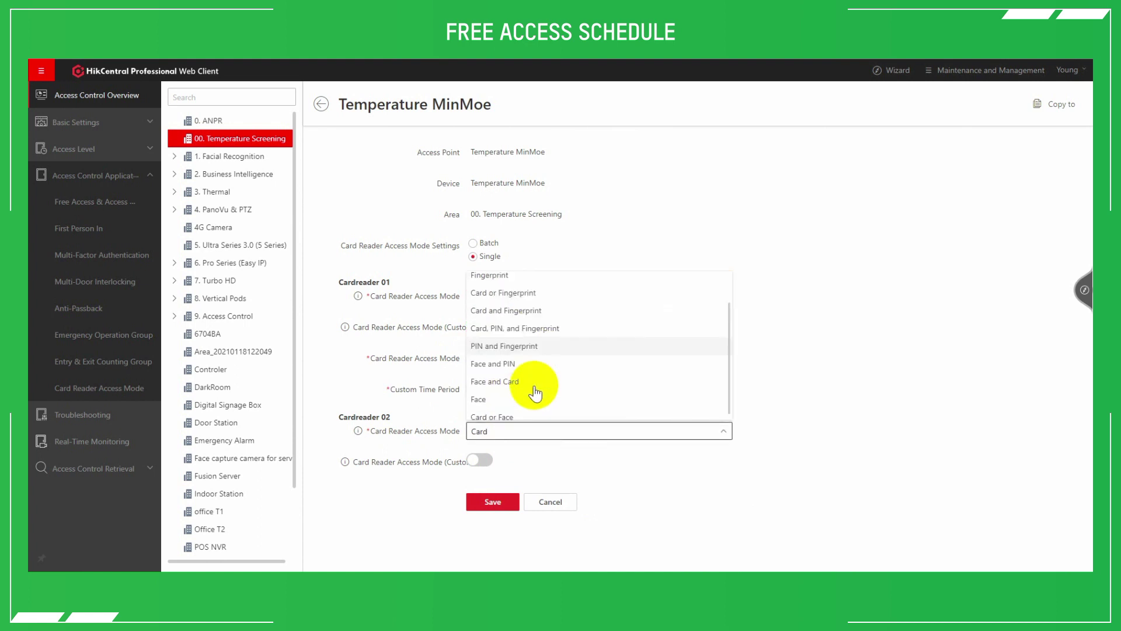
click(514, 411)
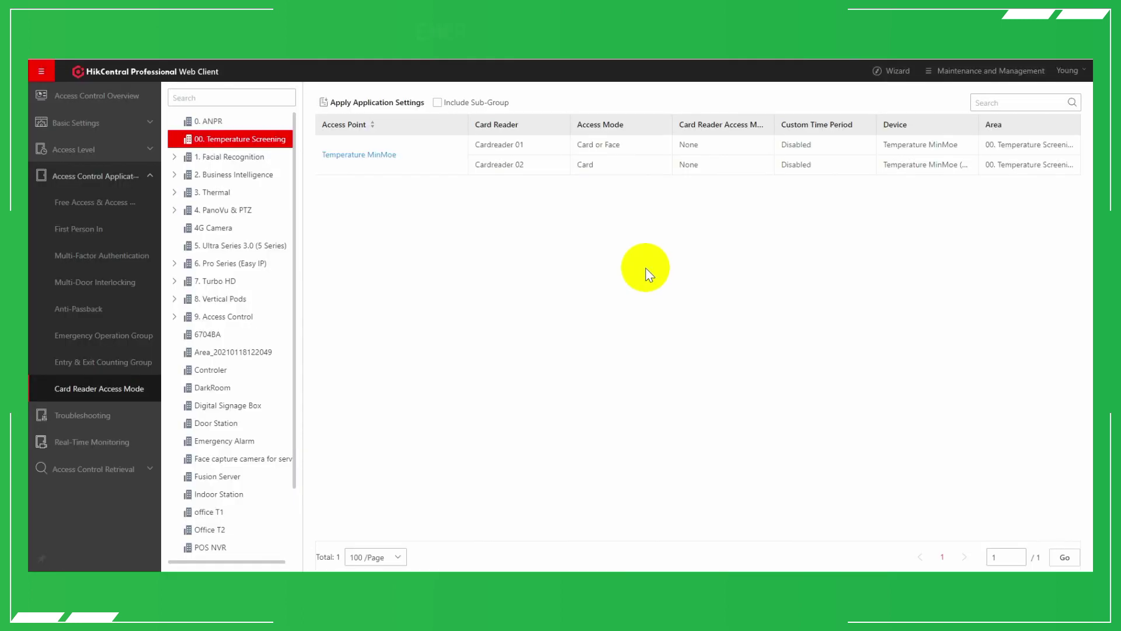
Start a new emergency operation group containing the Temperature MinMoe door
click(110, 338)
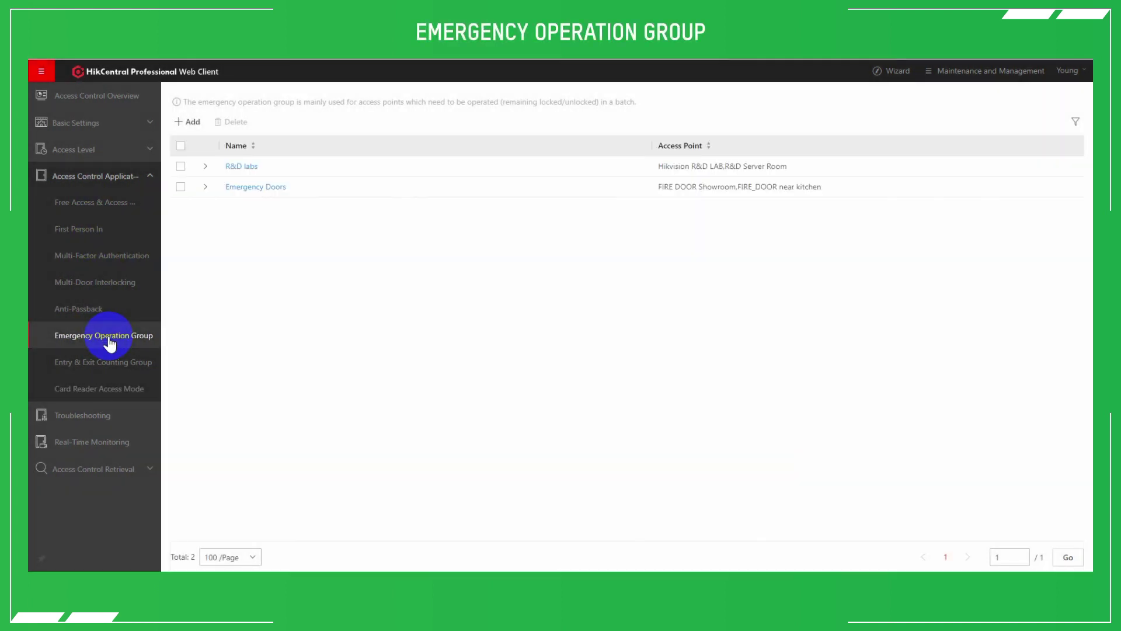
click(194, 124)
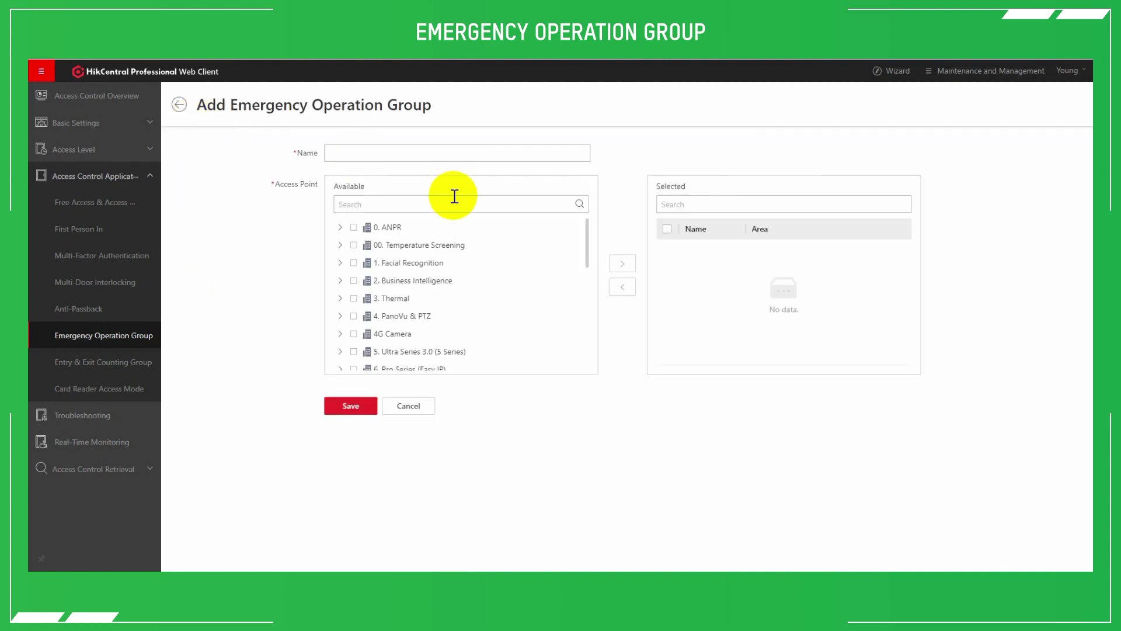
click(340, 246)
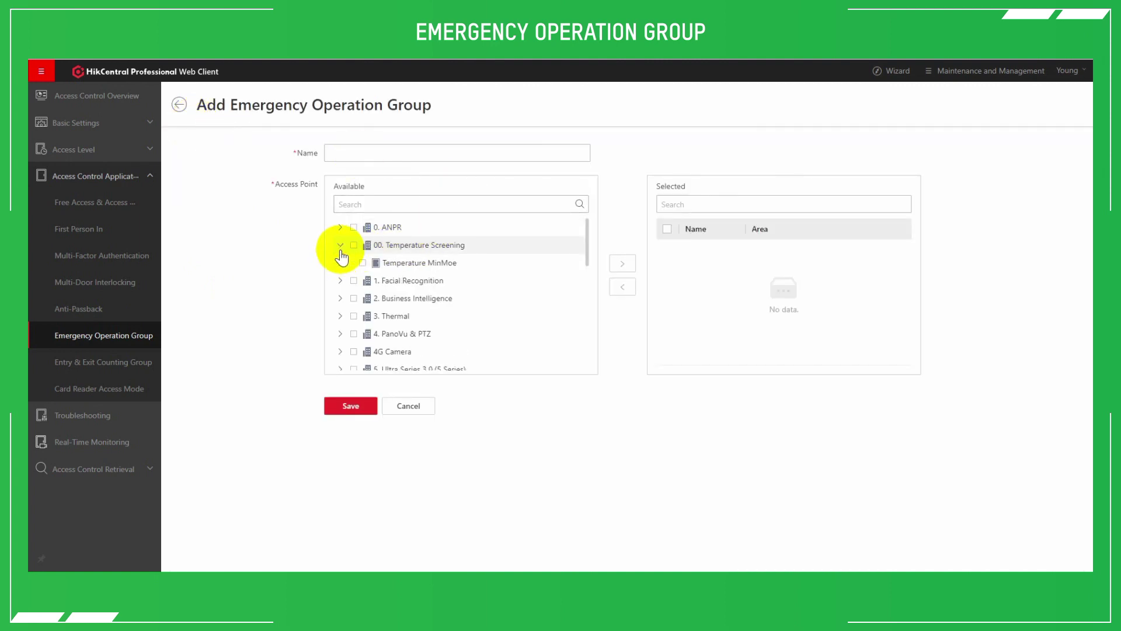
click(362, 262)
click(632, 267)
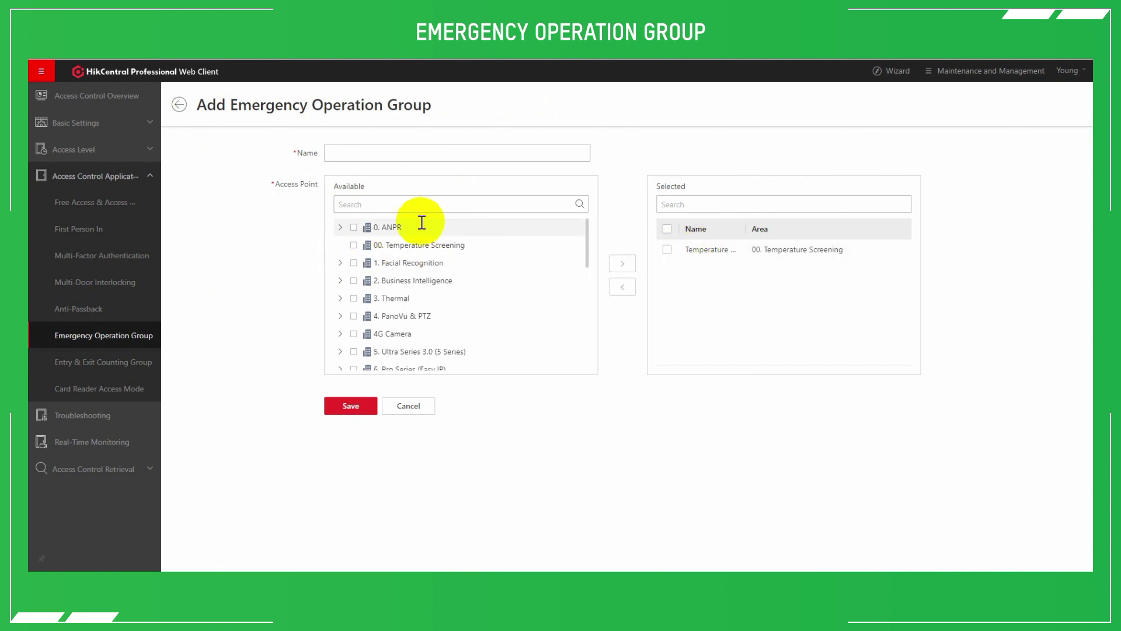
Name the group 'test', add Dark Room Door, and save it
click(342, 158)
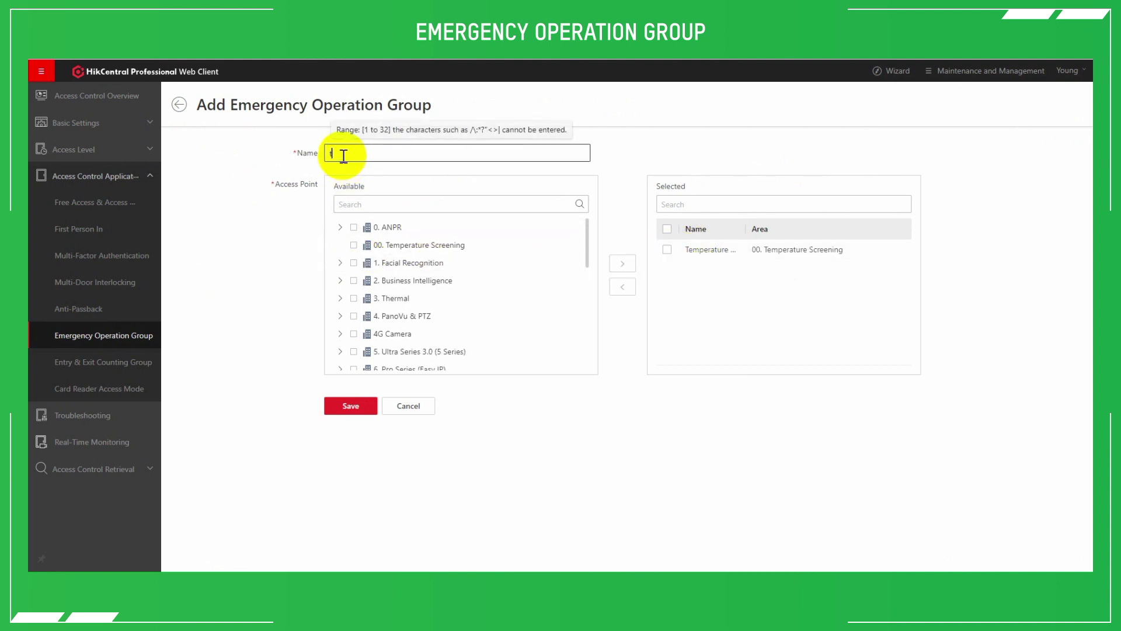
text(test)
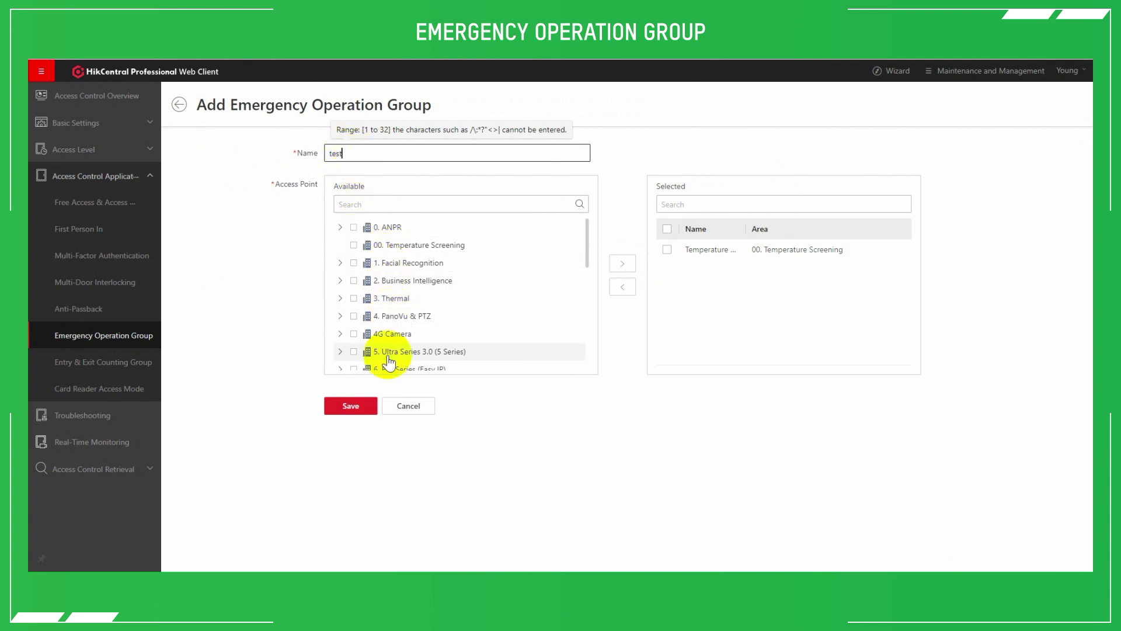
scroll(358, 319, down, 3)
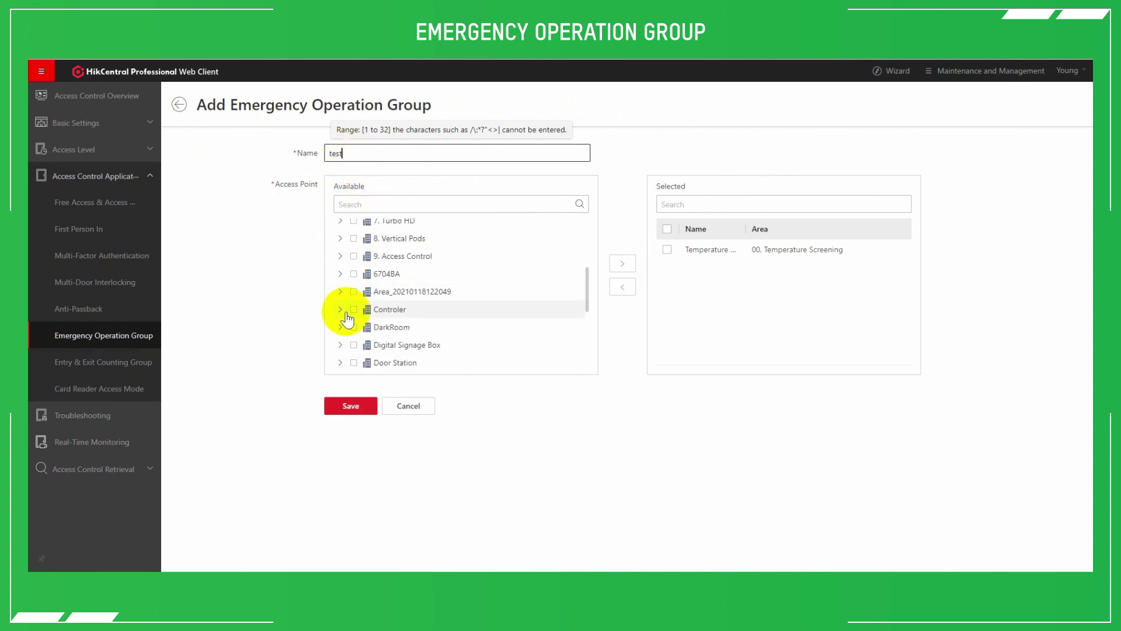
click(340, 328)
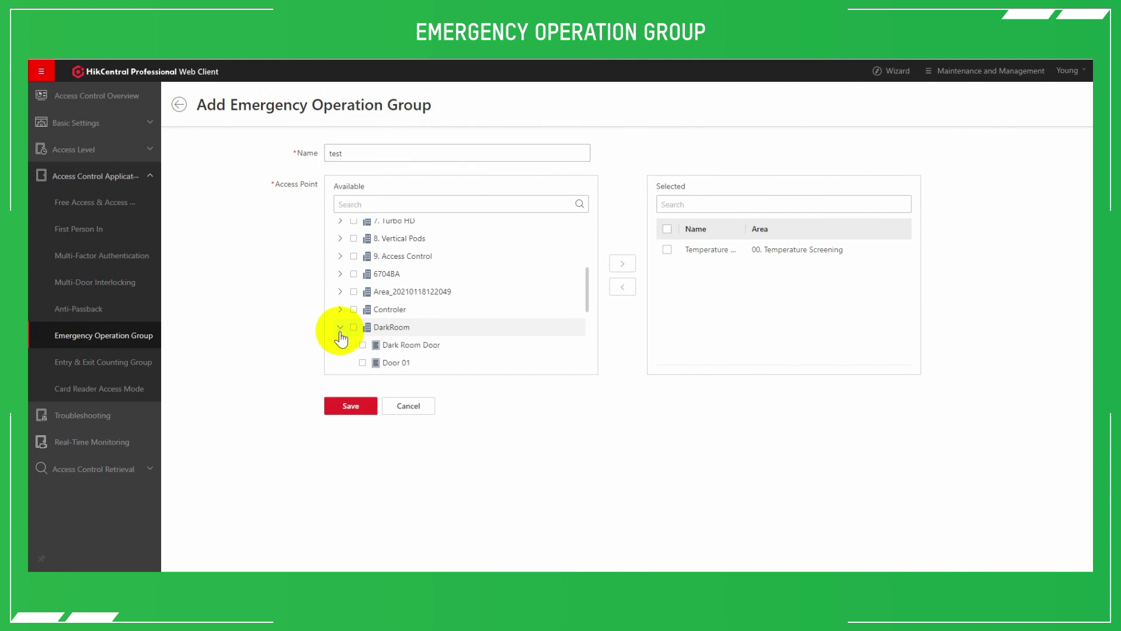
scroll(354, 344, down, 2)
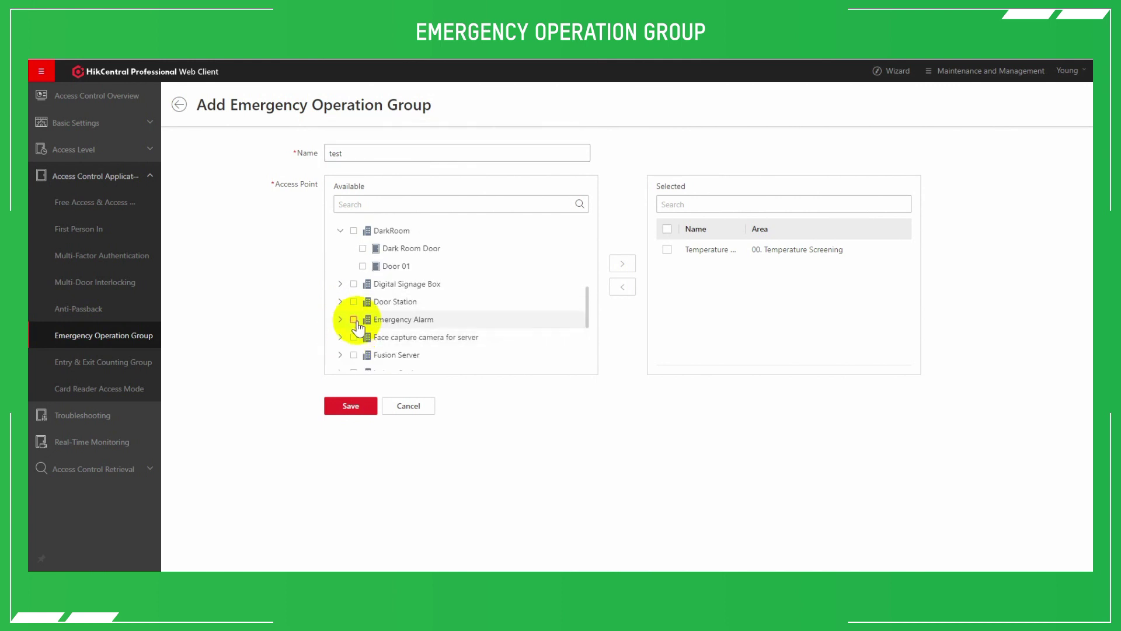
click(363, 248)
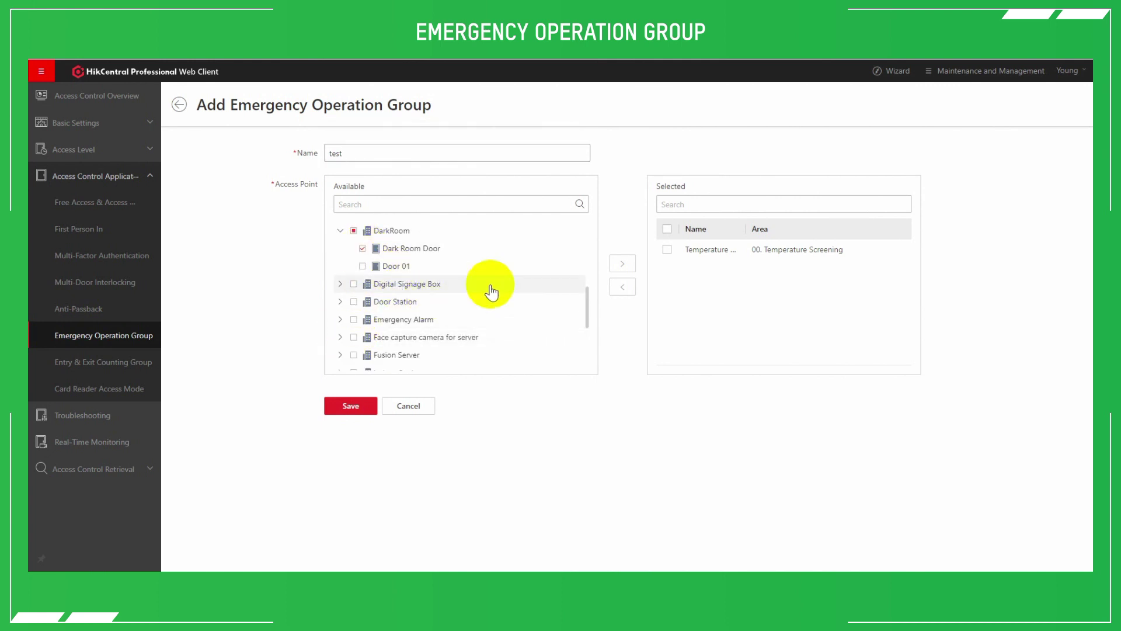
click(622, 264)
click(352, 407)
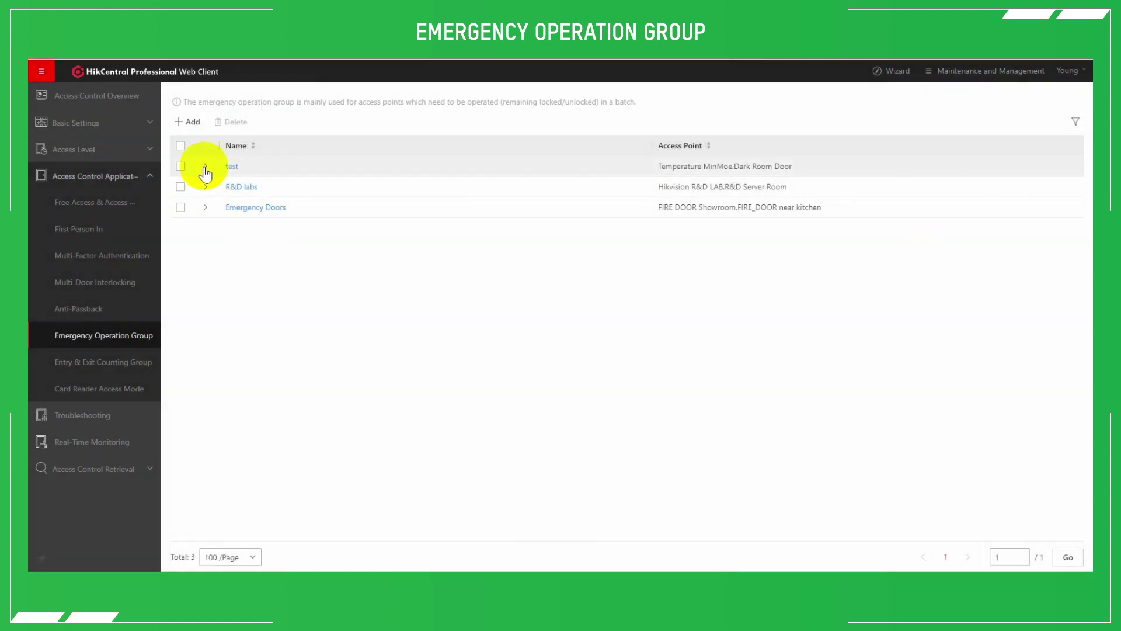
Inspect the doors in the test and Emergency Doors groups
click(205, 167)
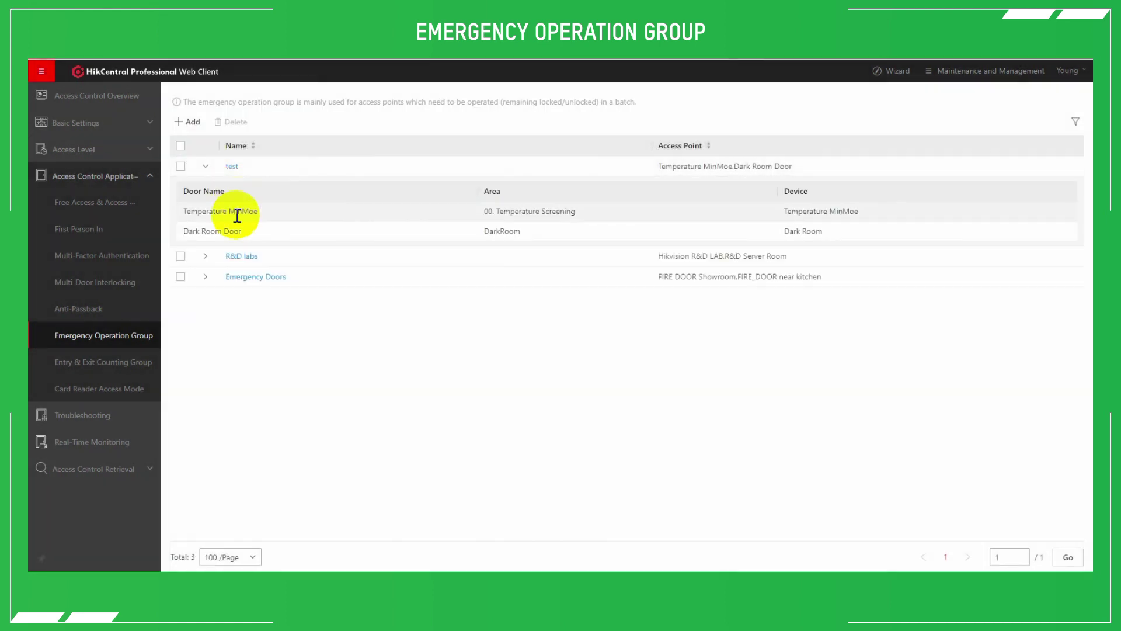
click(206, 168)
click(206, 207)
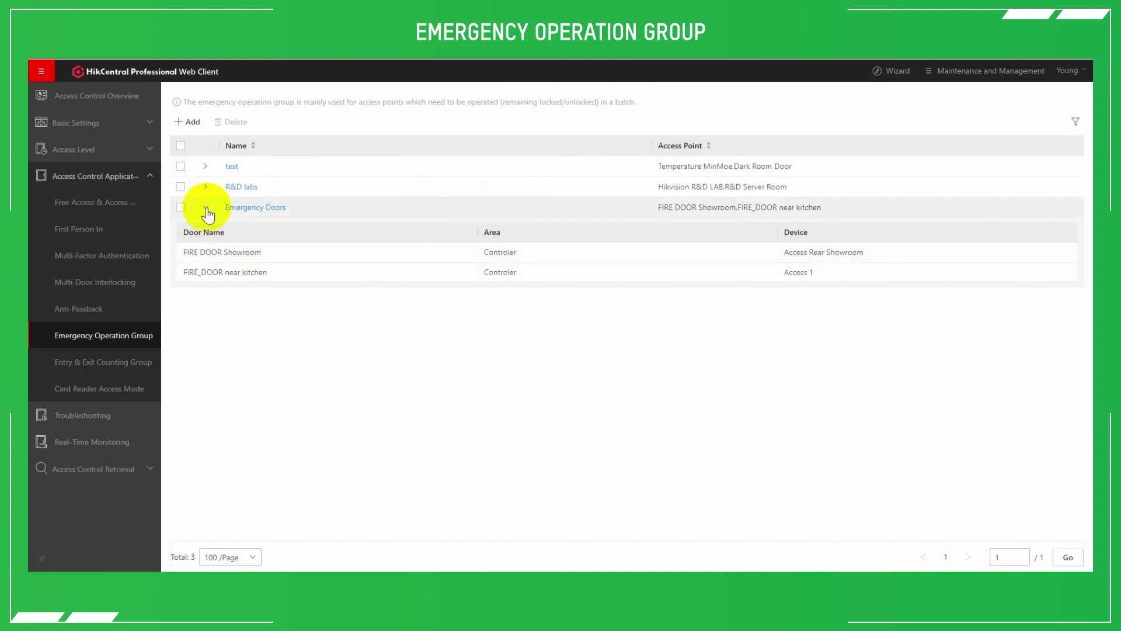
click(206, 207)
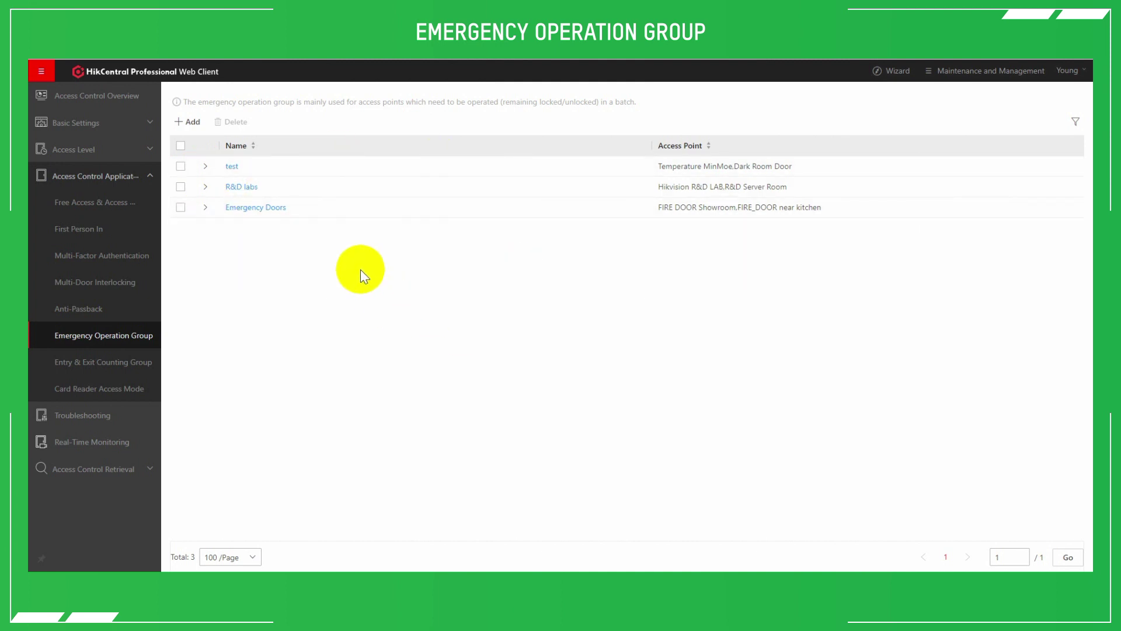
click(103, 447)
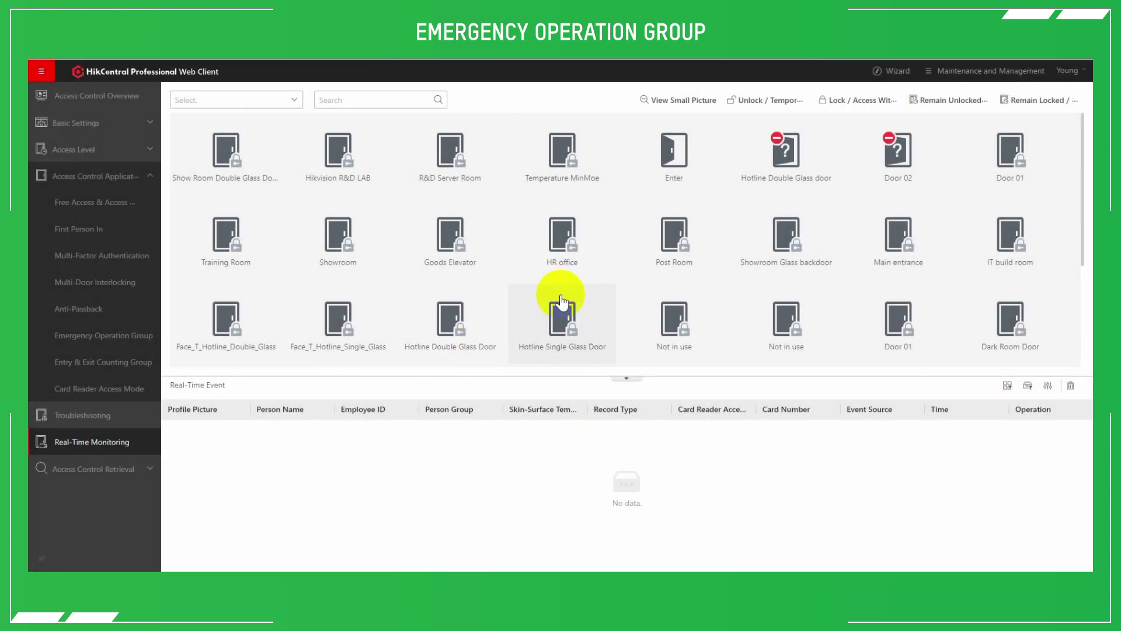
Pick Emergency Doors under Remain Unlocked > Part, then dismiss without unlocking any doors
click(854, 103)
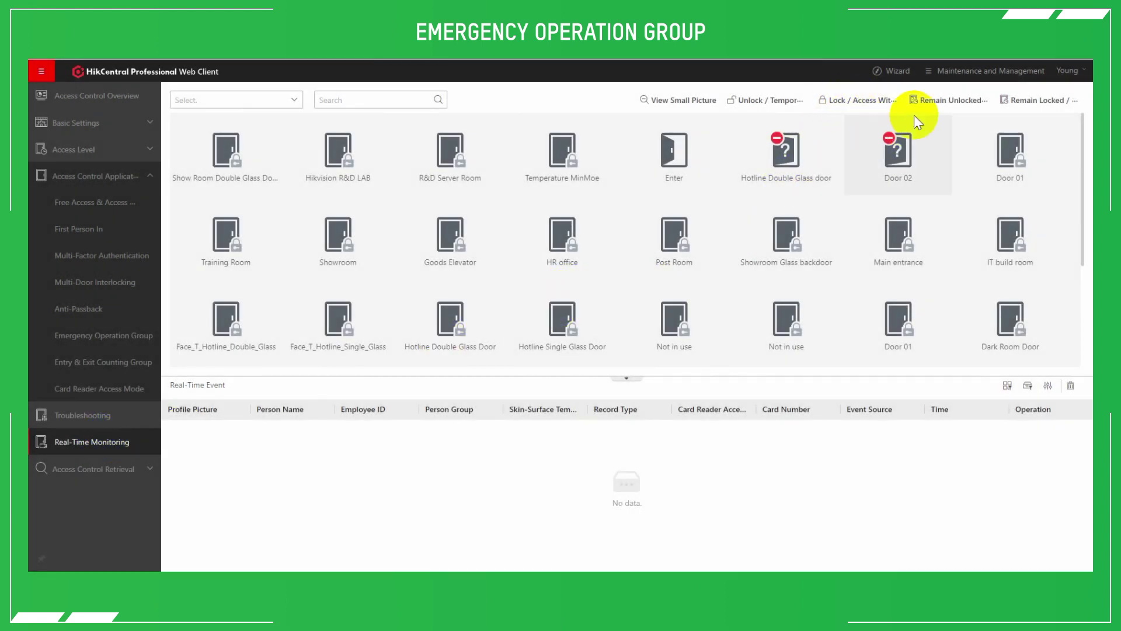
click(946, 104)
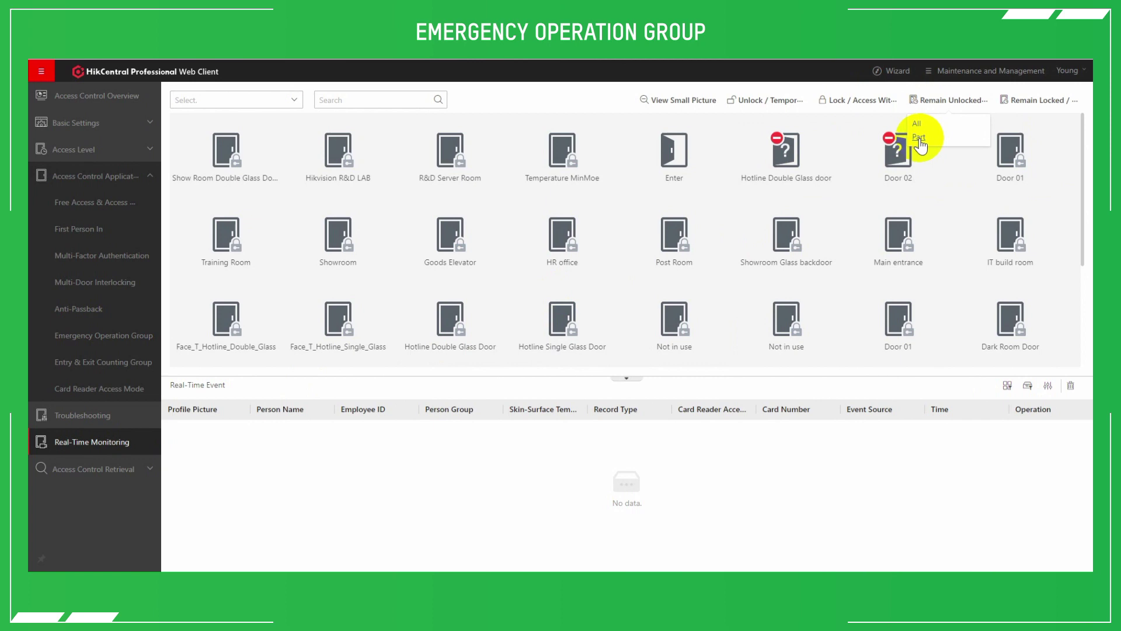
click(919, 138)
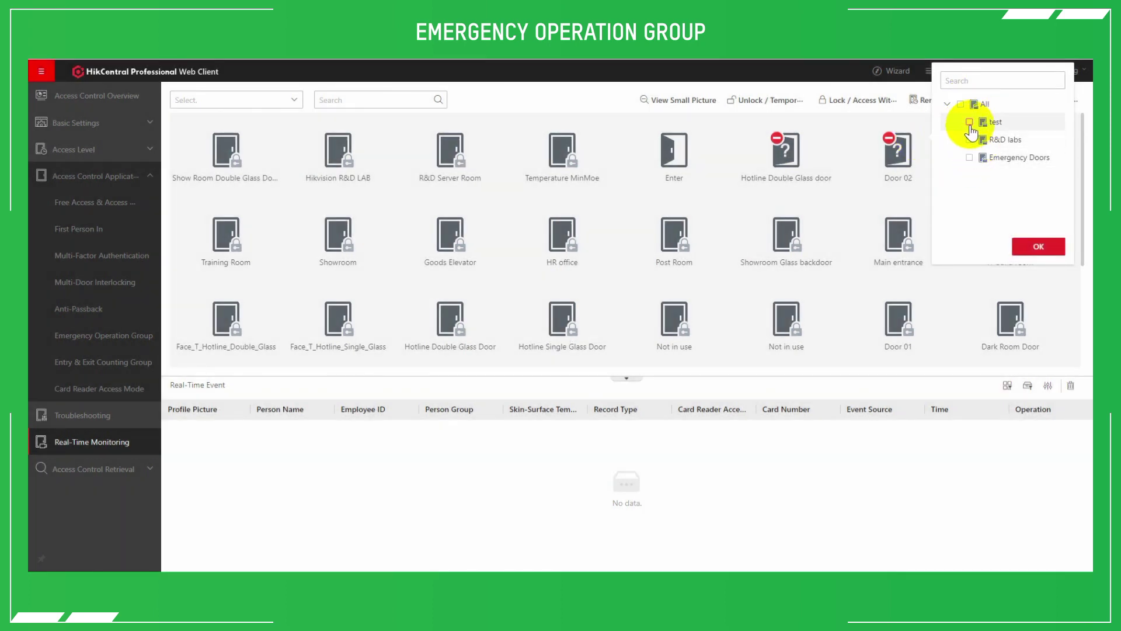
click(969, 159)
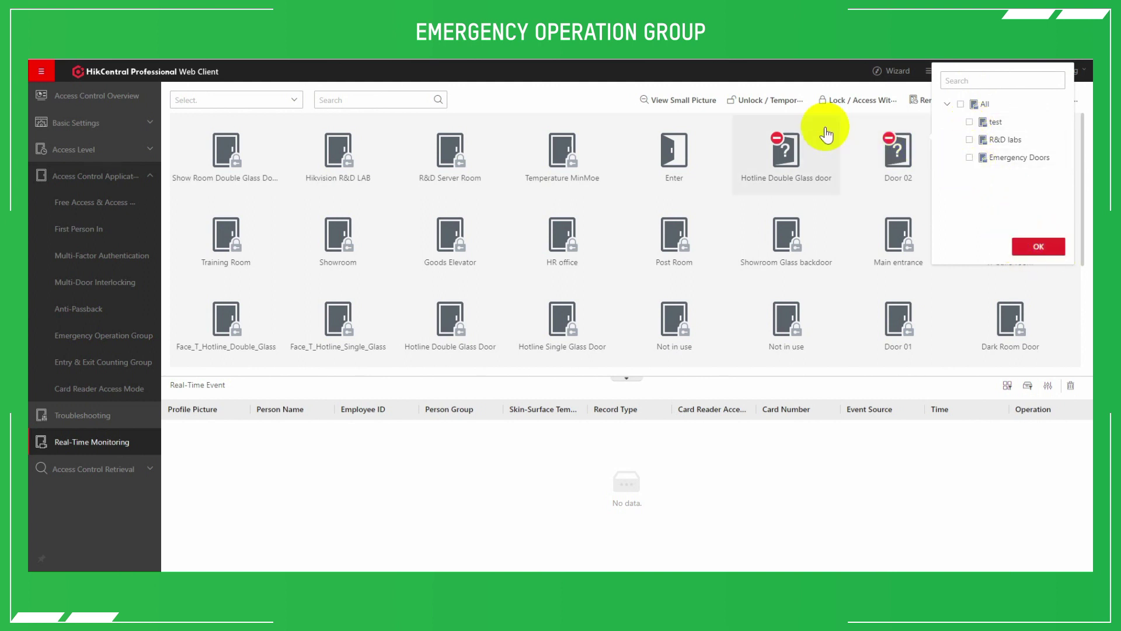
click(573, 383)
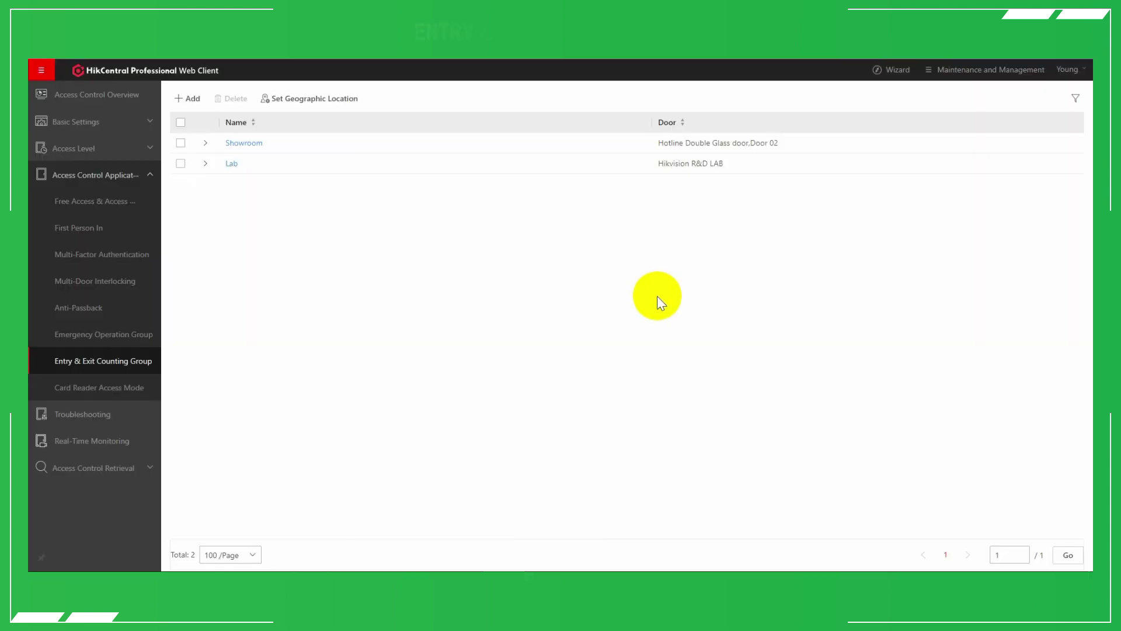
Start a new counting group with Temperature MinMoe, Cardreader 01 as entering
click(111, 359)
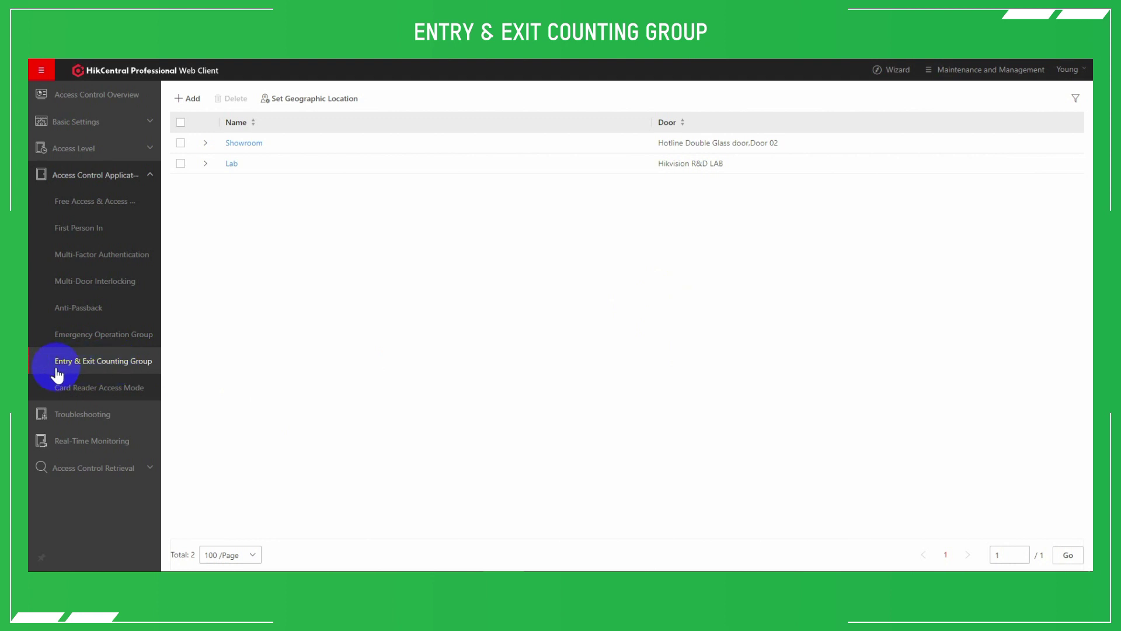
click(186, 101)
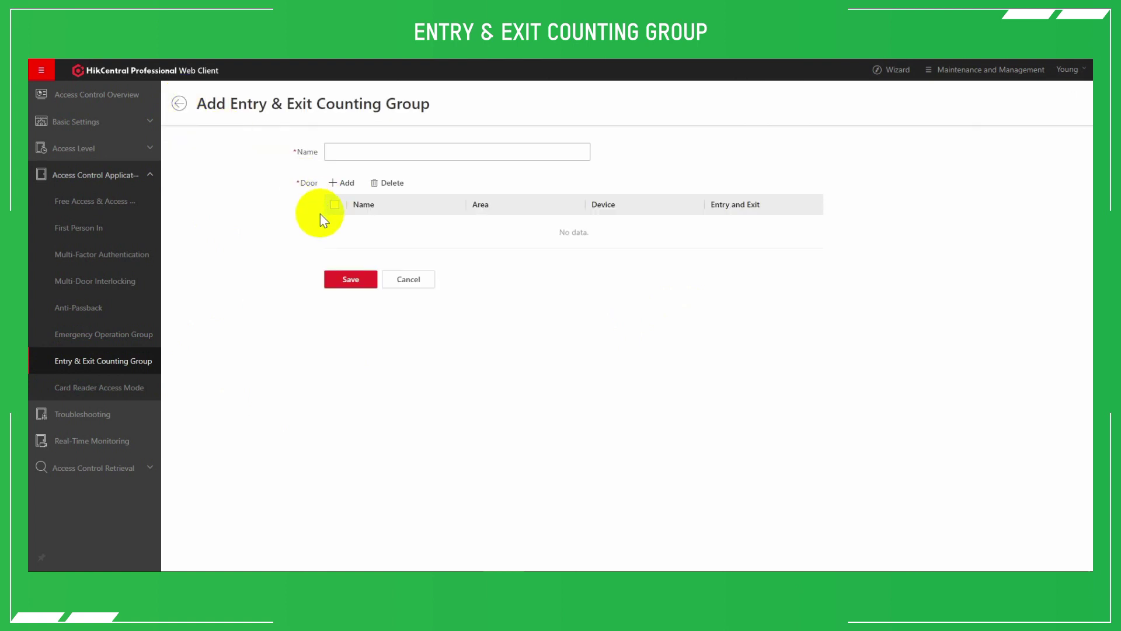
click(377, 153)
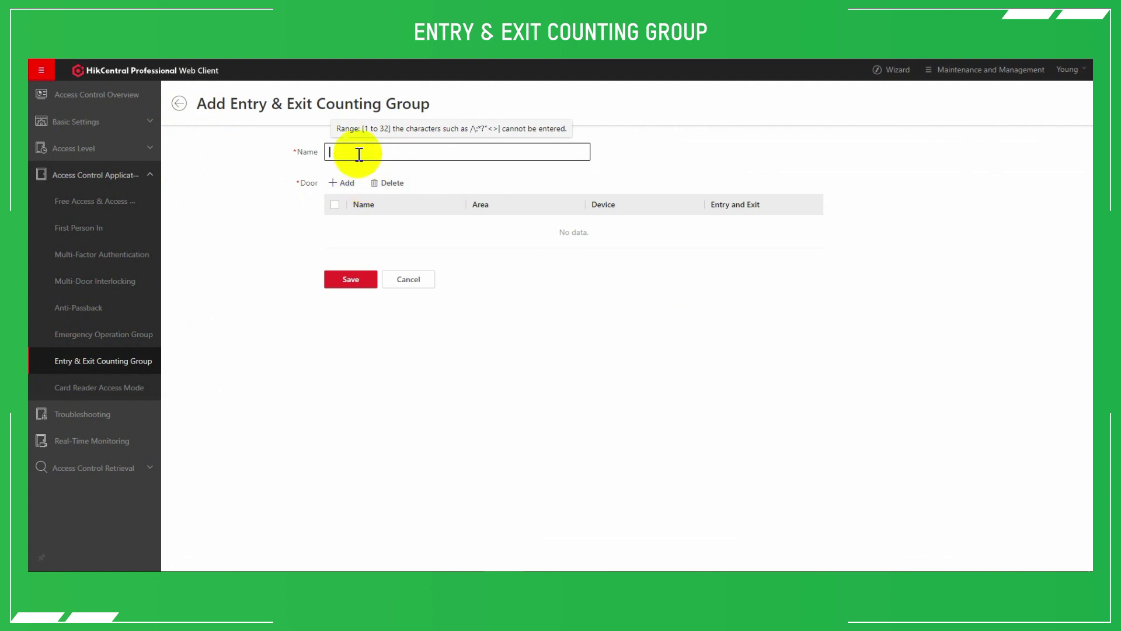
click(347, 186)
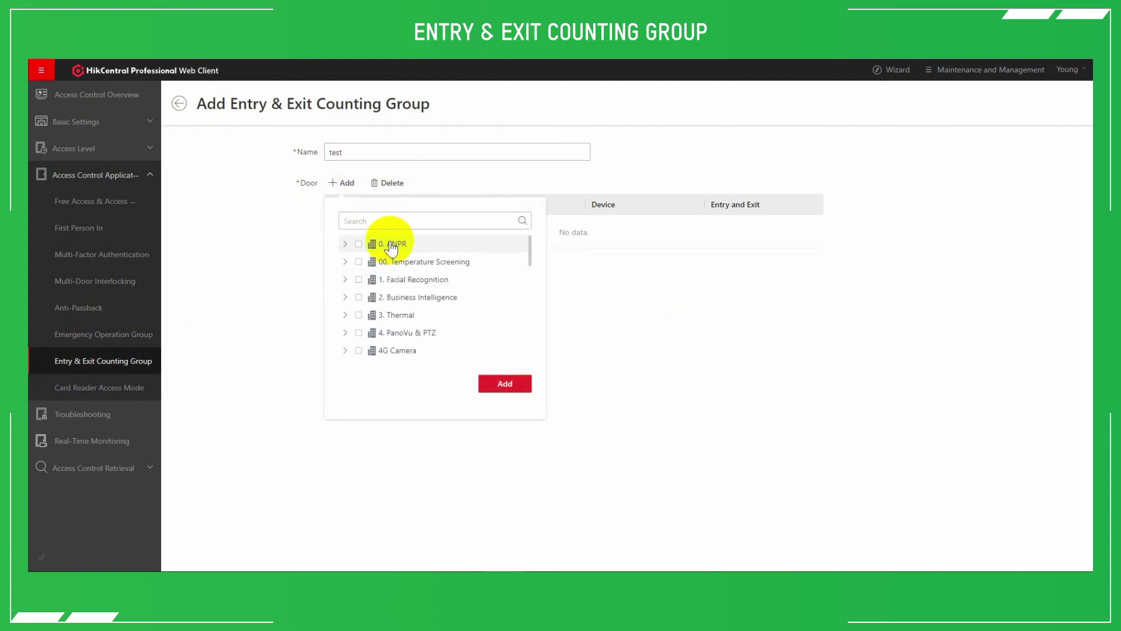
click(344, 261)
click(366, 279)
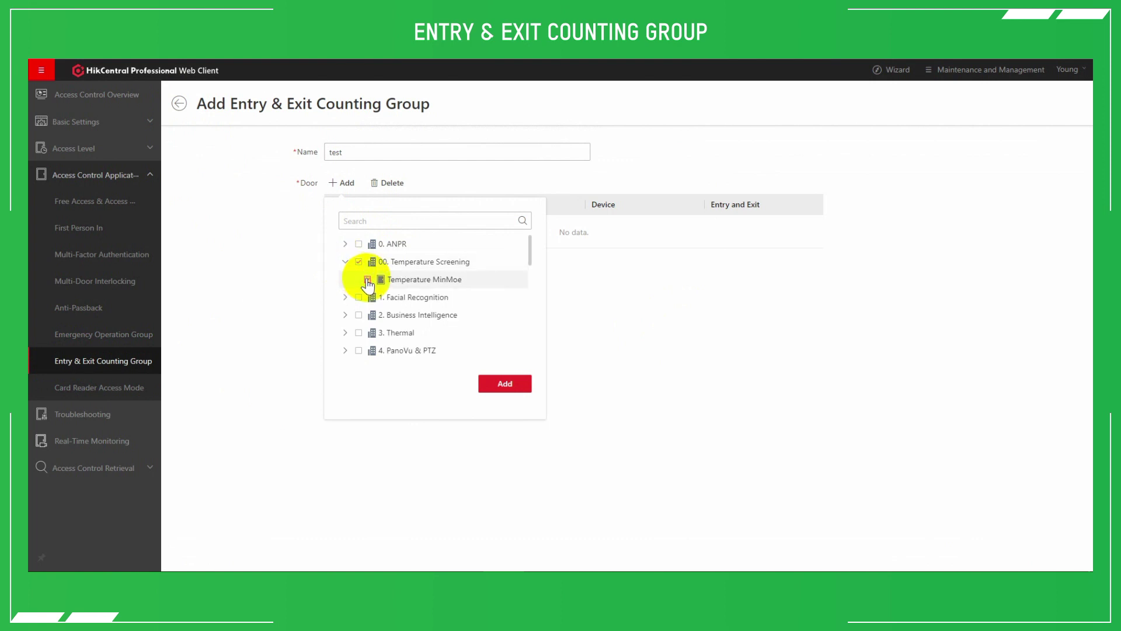
click(501, 385)
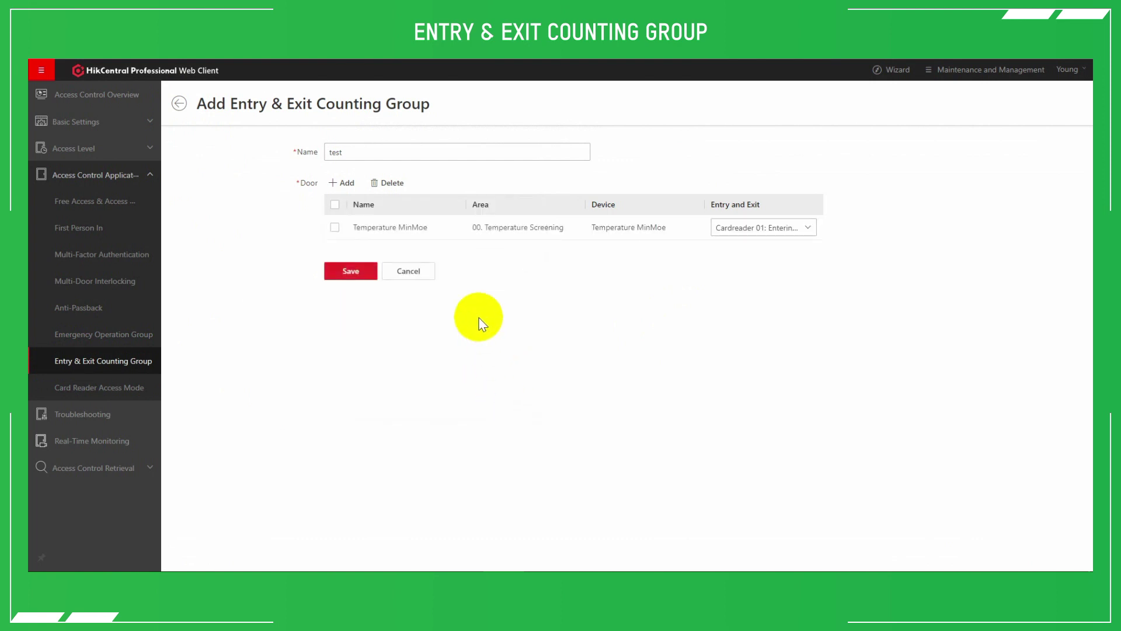
click(776, 228)
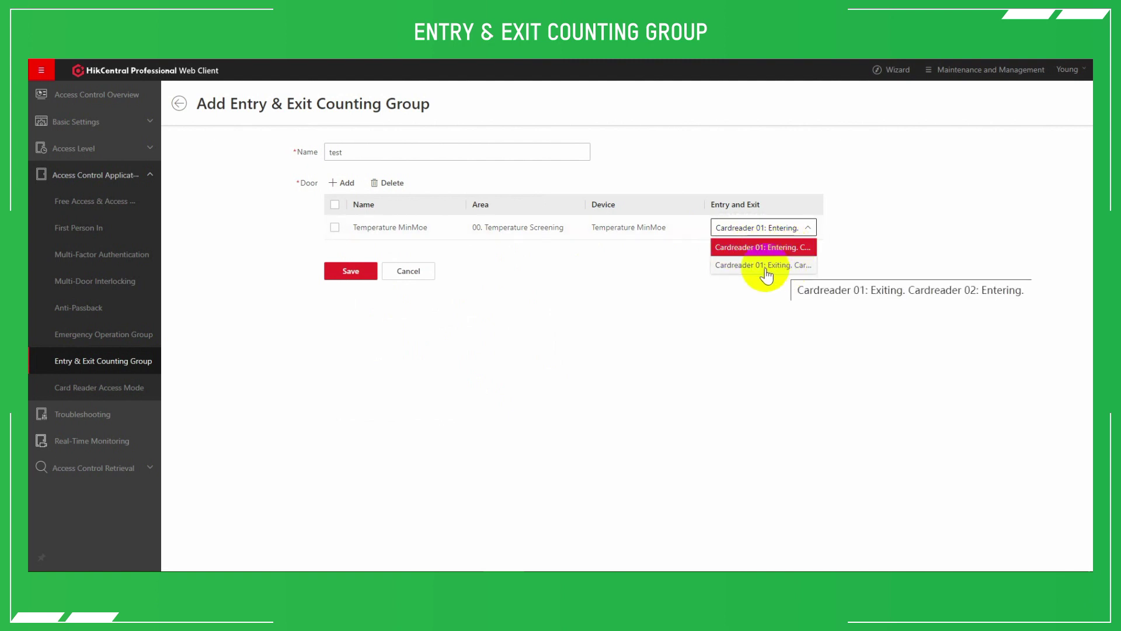
click(607, 290)
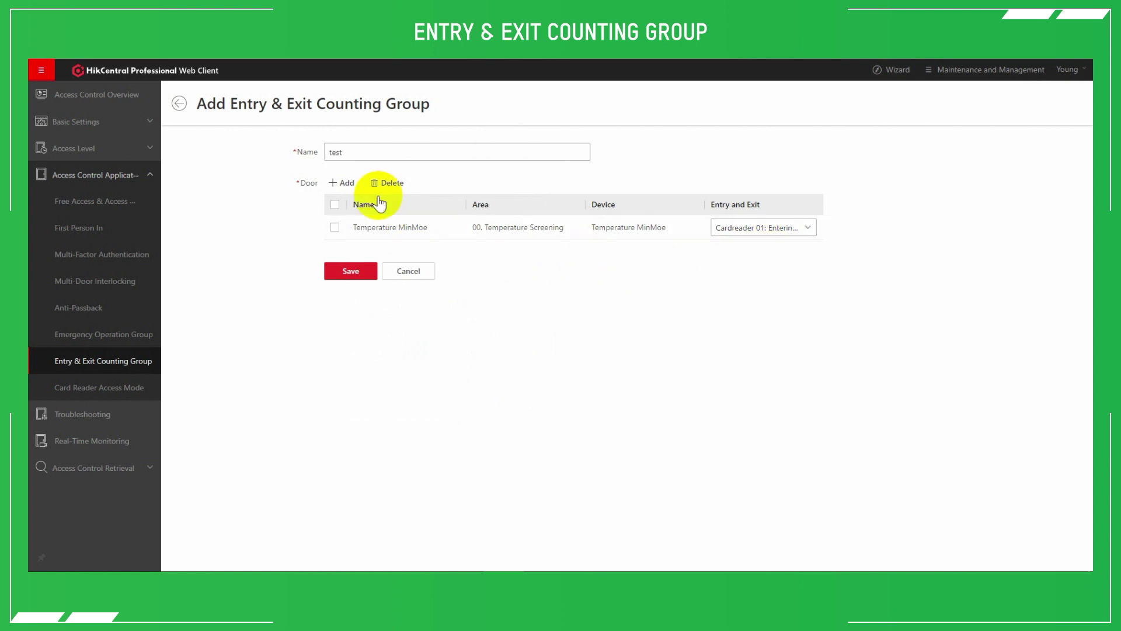
Add DarkRoom's Door 01 with Cardreader 01 entering and save the test counting group
click(345, 184)
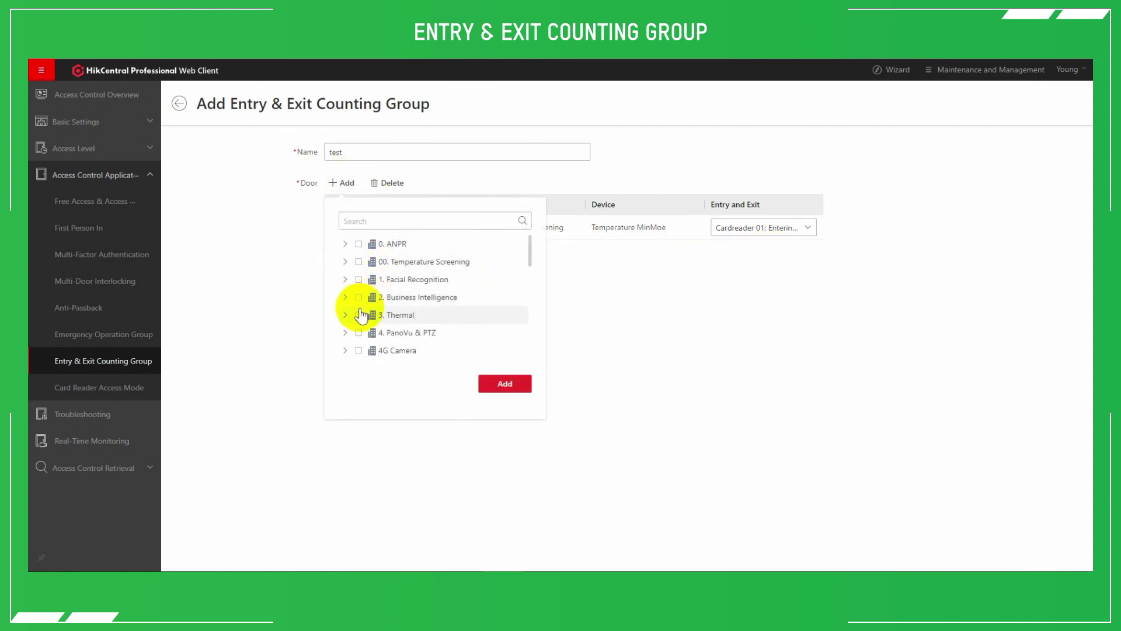
scroll(361, 310, down, 3)
scroll(359, 321, down, 3)
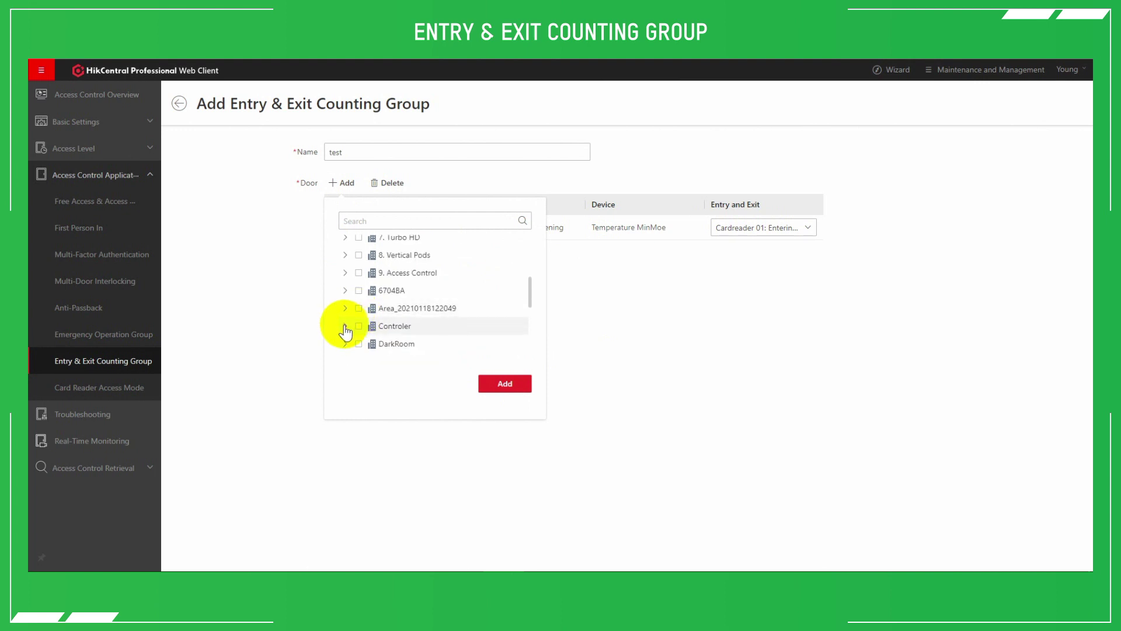
click(345, 343)
scroll(346, 341, down, 3)
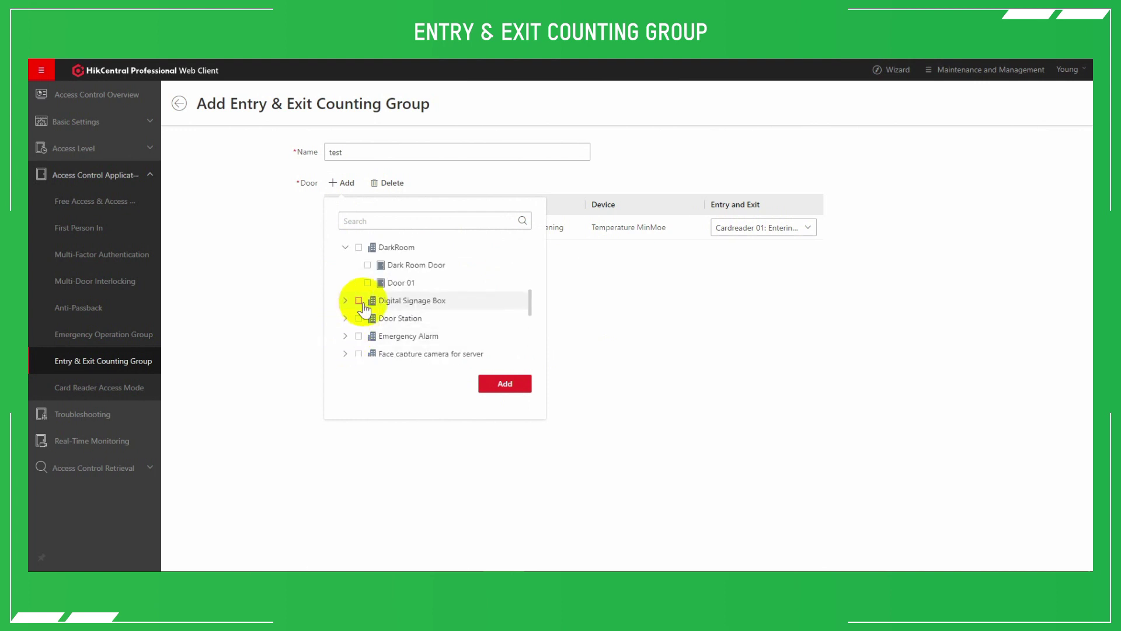
click(502, 385)
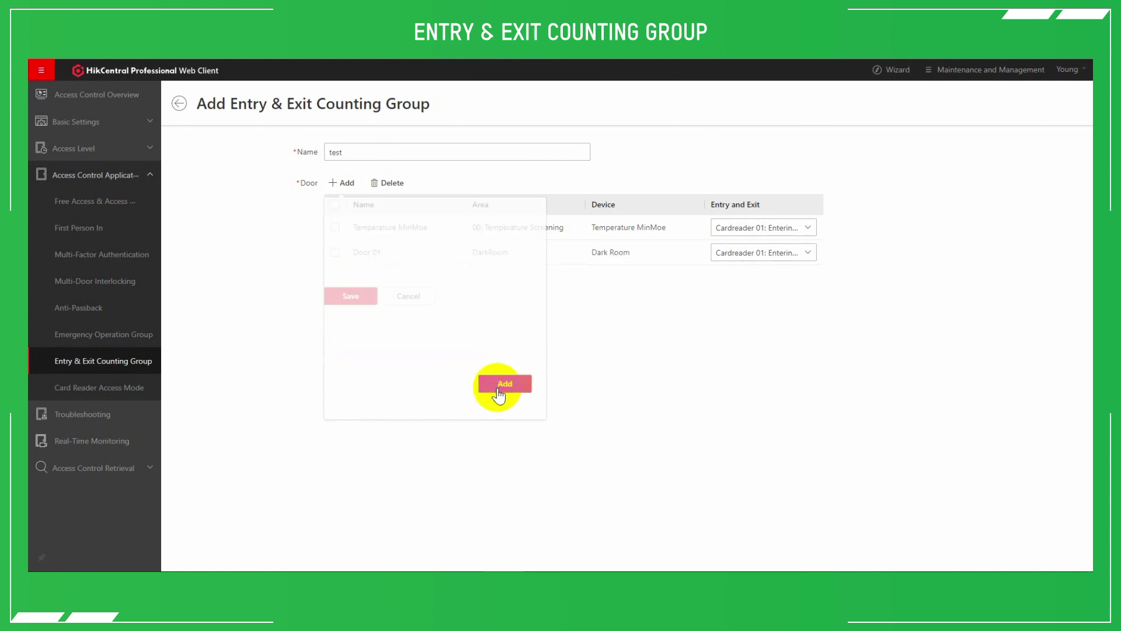
click(730, 254)
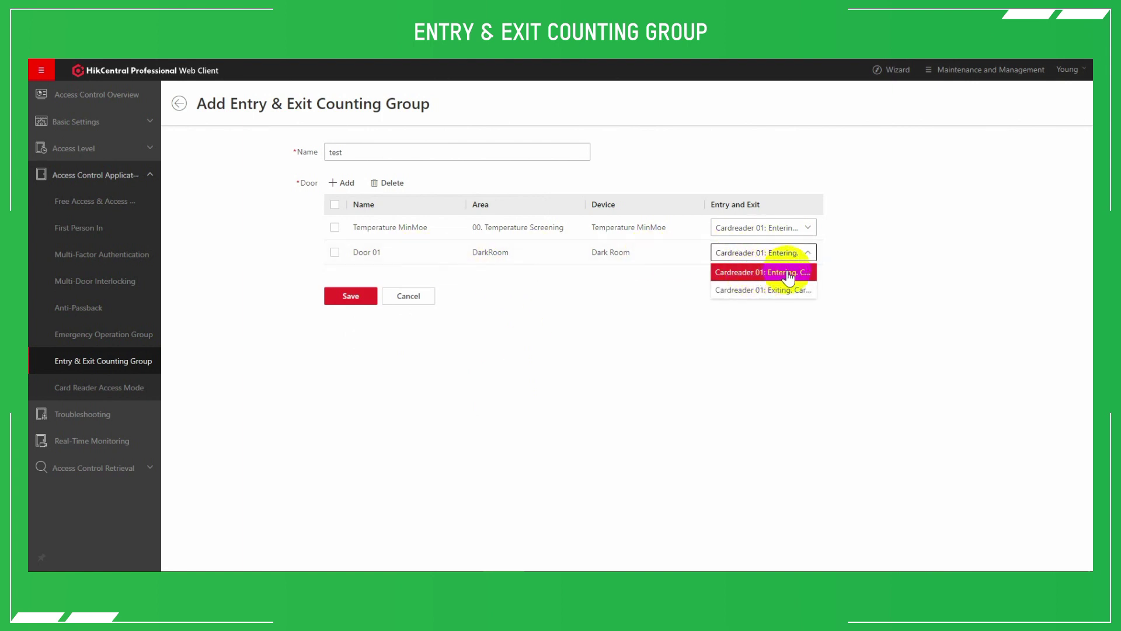
click(543, 305)
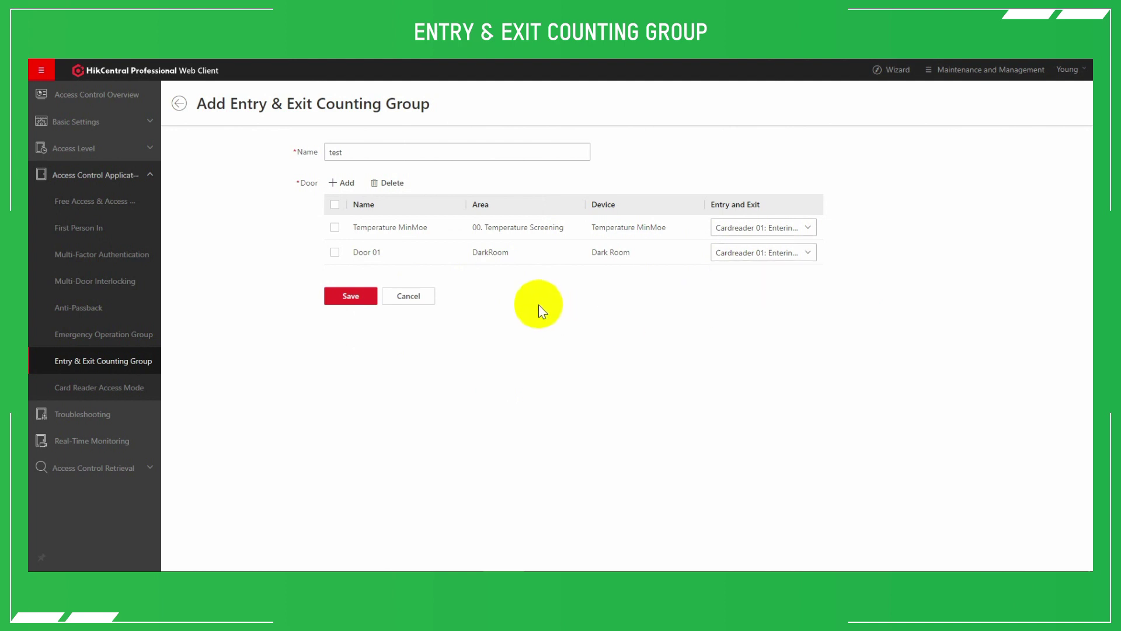
click(357, 297)
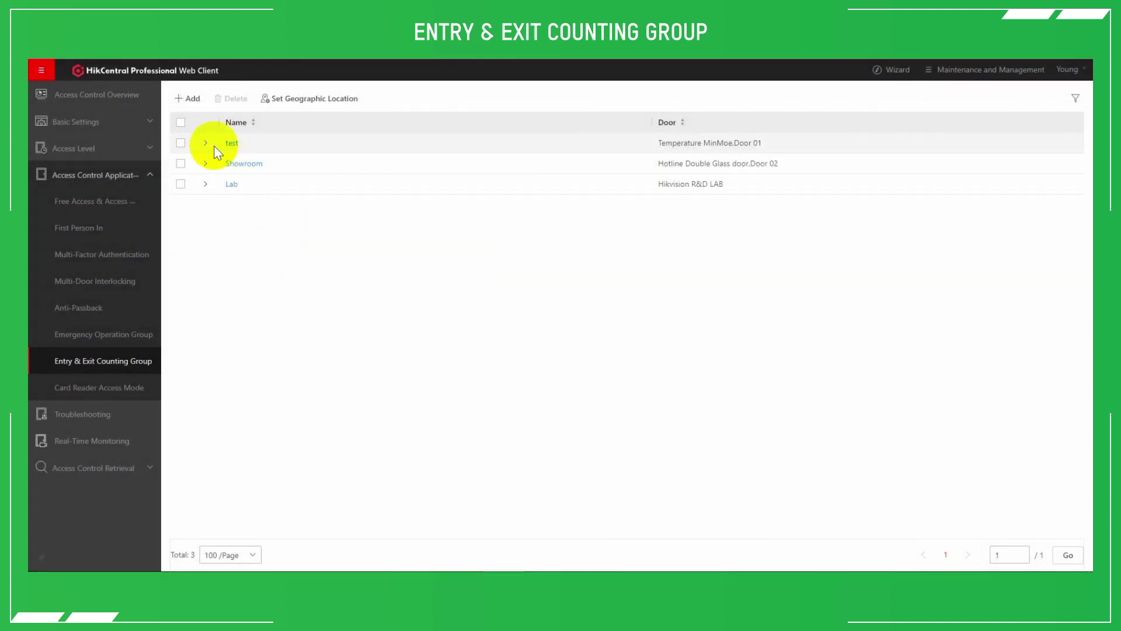
Expand the test and Lab counting groups to check their doors, then reveal the Access Control Retrieval pages
click(207, 145)
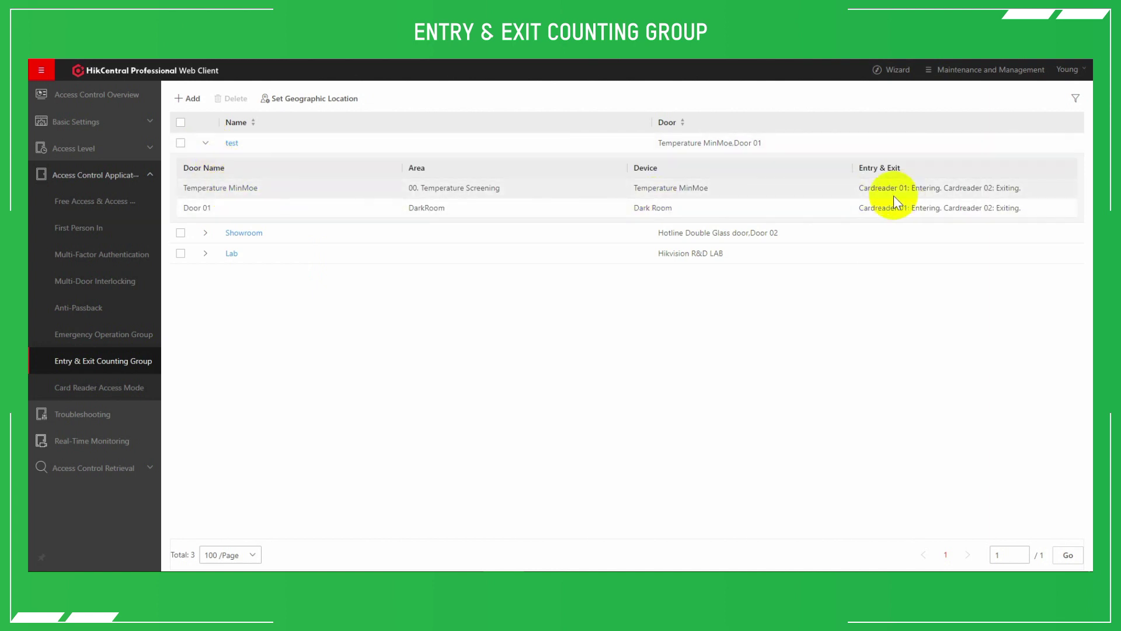
click(205, 255)
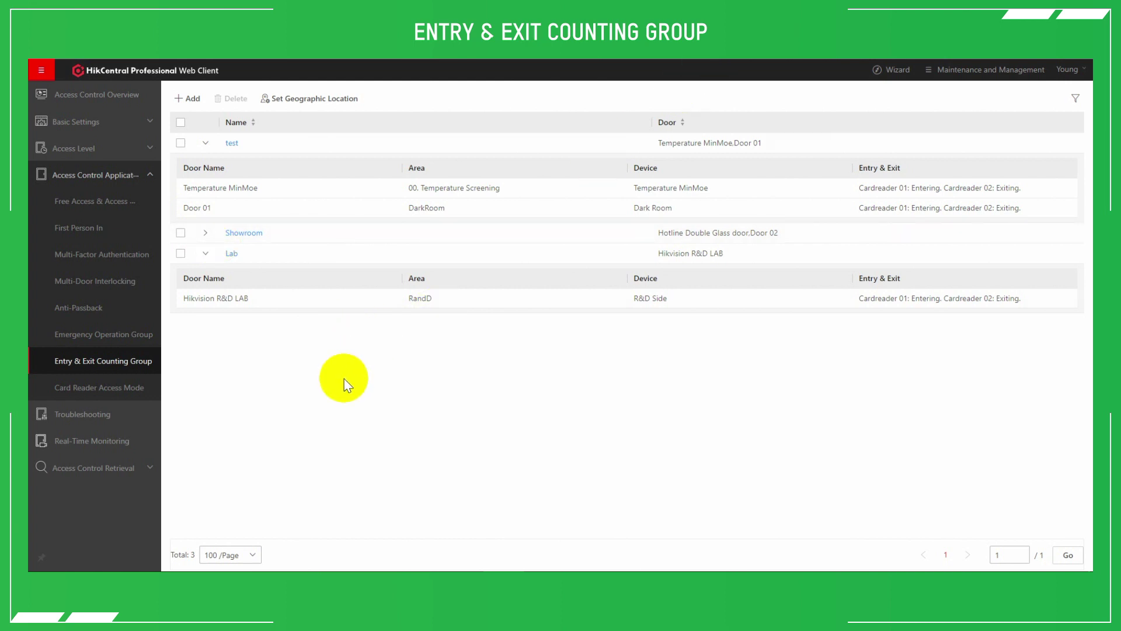
click(111, 441)
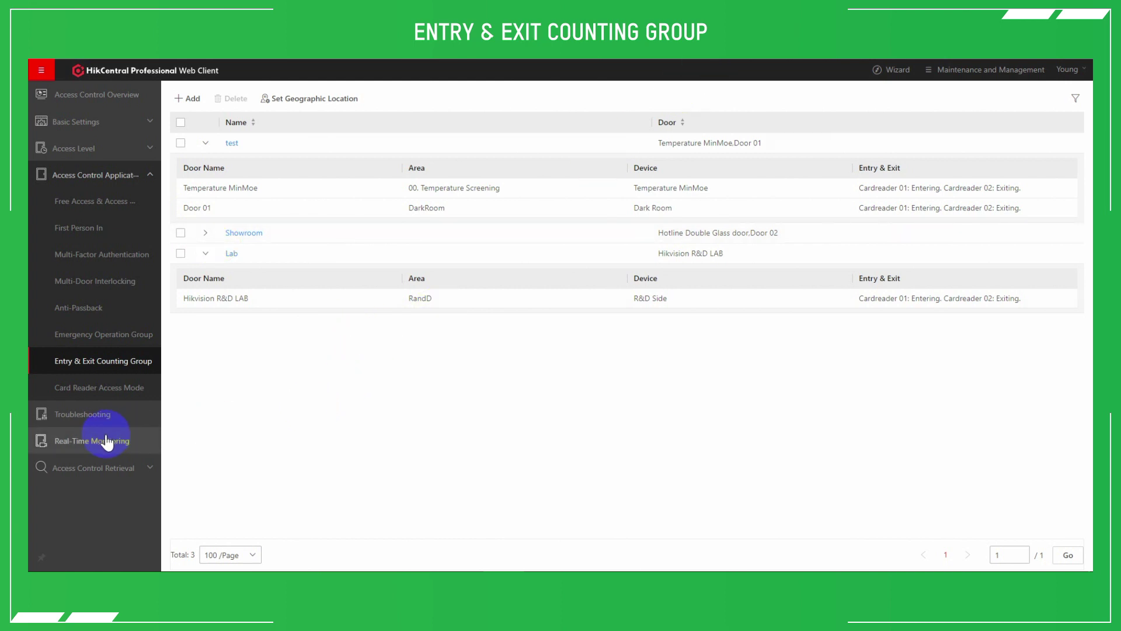
click(83, 473)
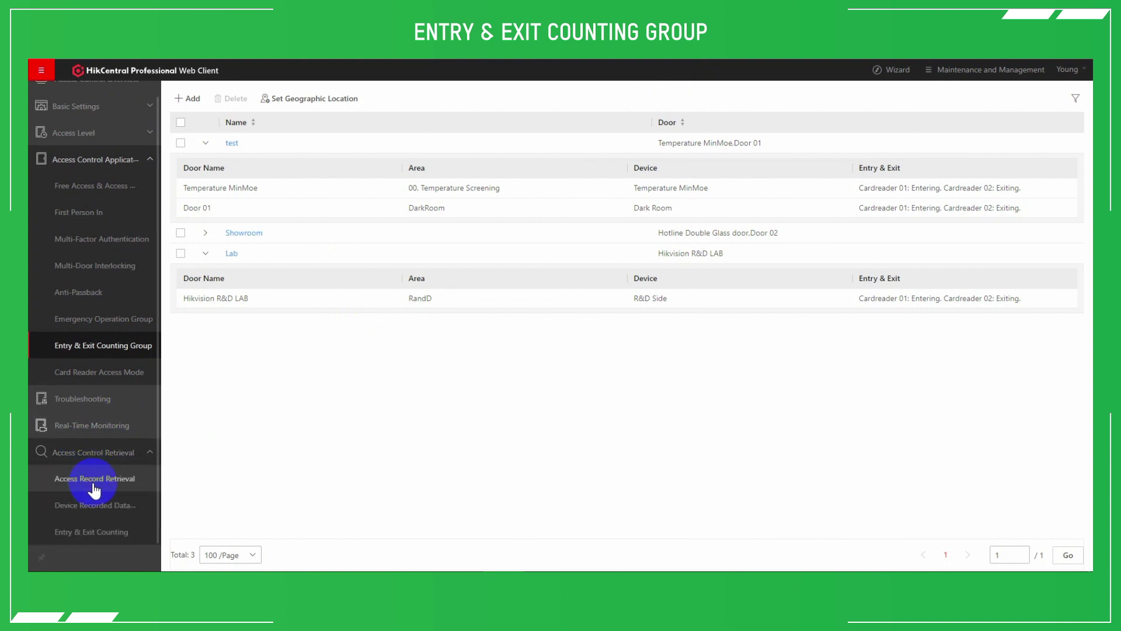
Search Entry & Exit Counting for the Lab group with type People Stayed
click(95, 532)
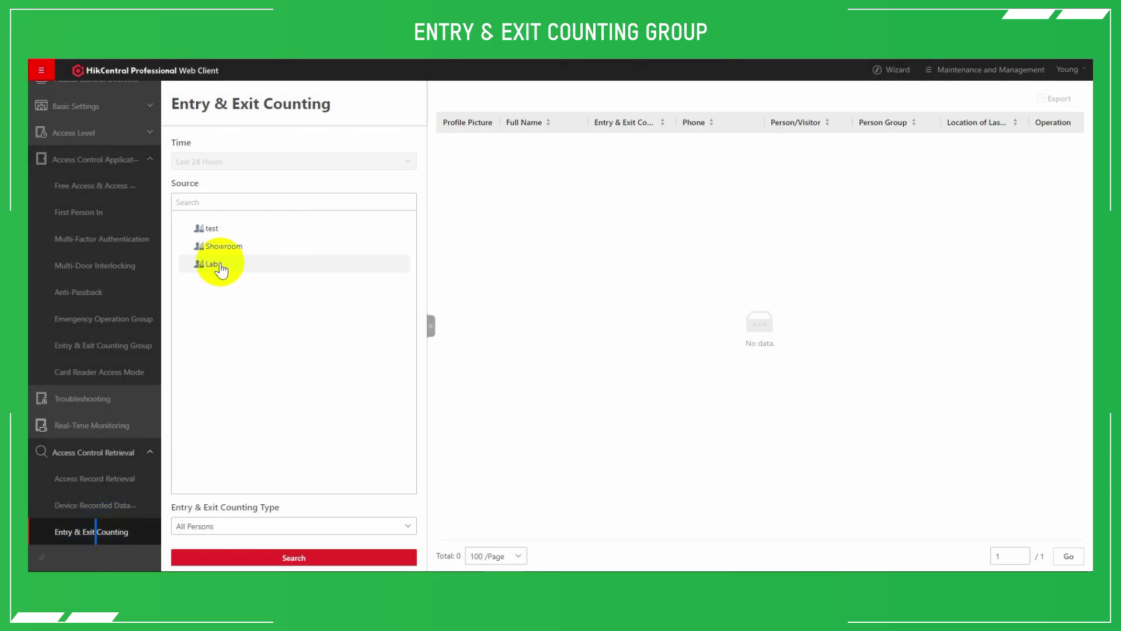
click(219, 267)
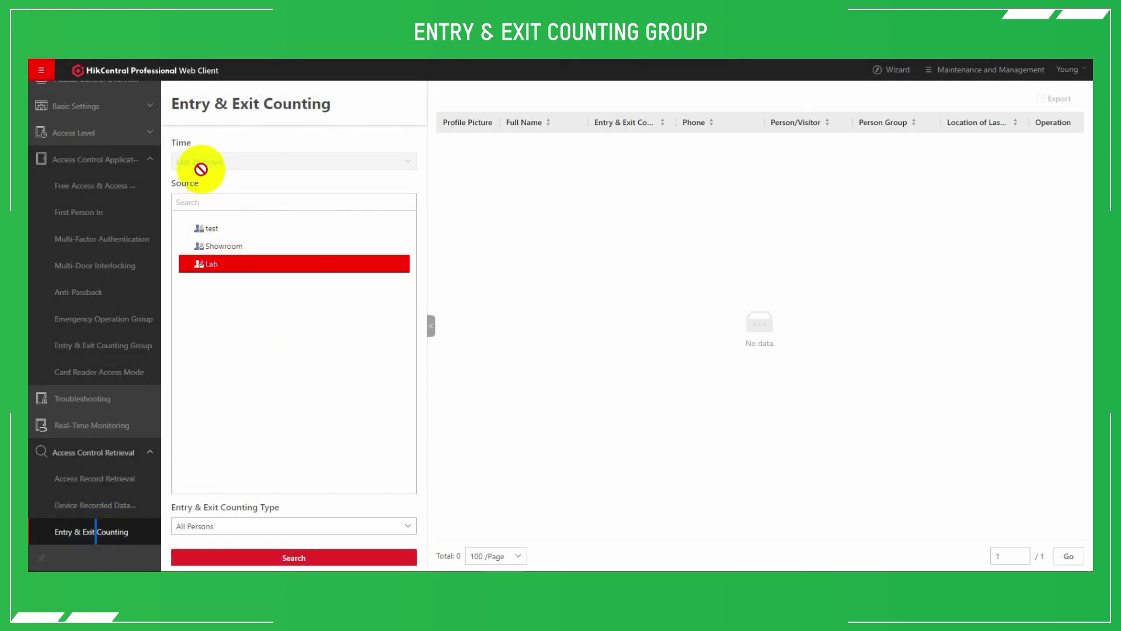
click(181, 166)
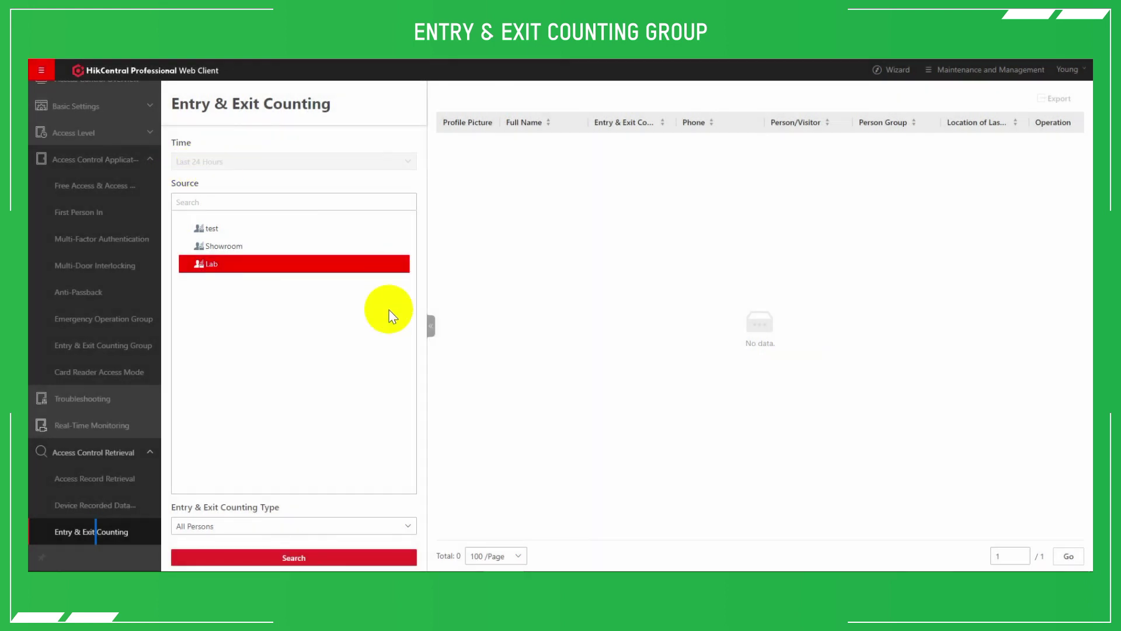
click(191, 526)
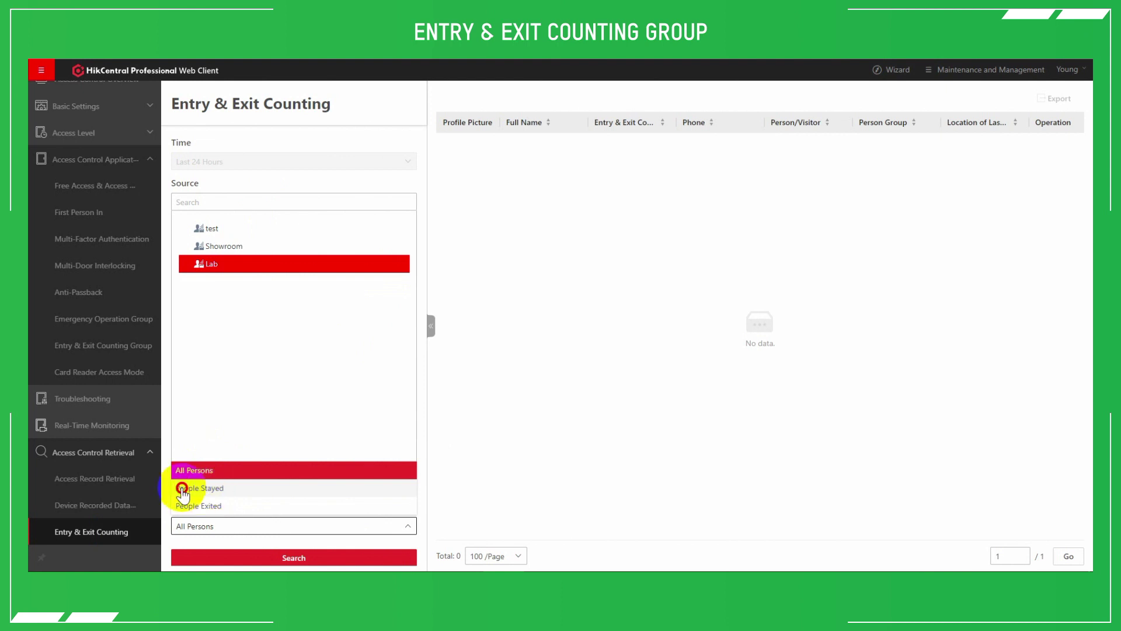
click(199, 490)
click(252, 559)
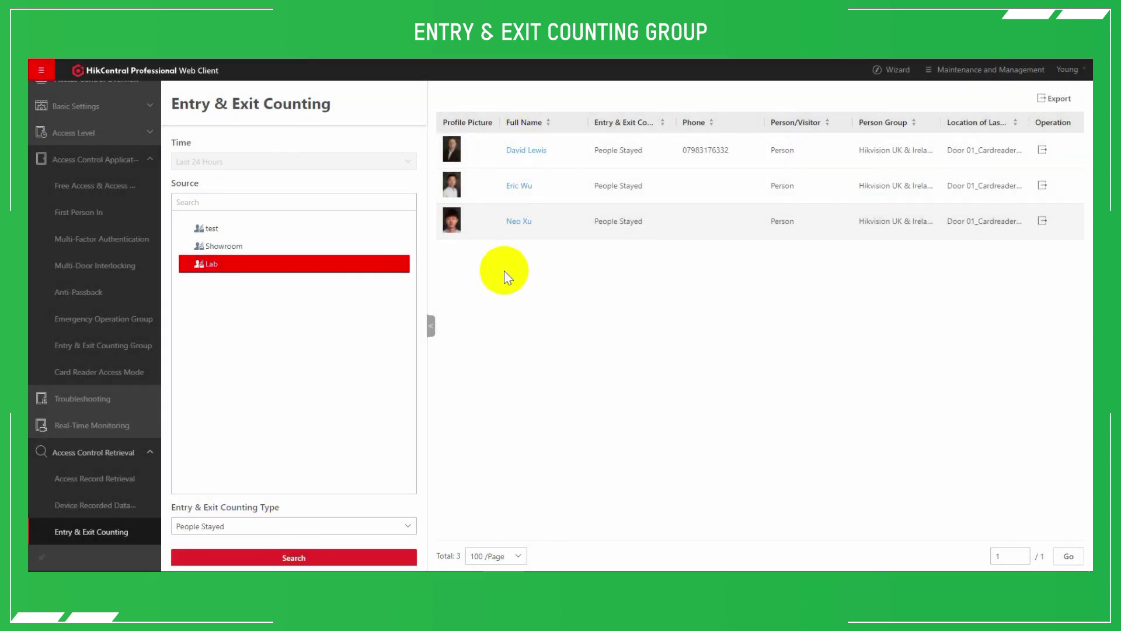
Collapse the filters to widen the roll call table, review its columns, and open then close the Export options
click(428, 324)
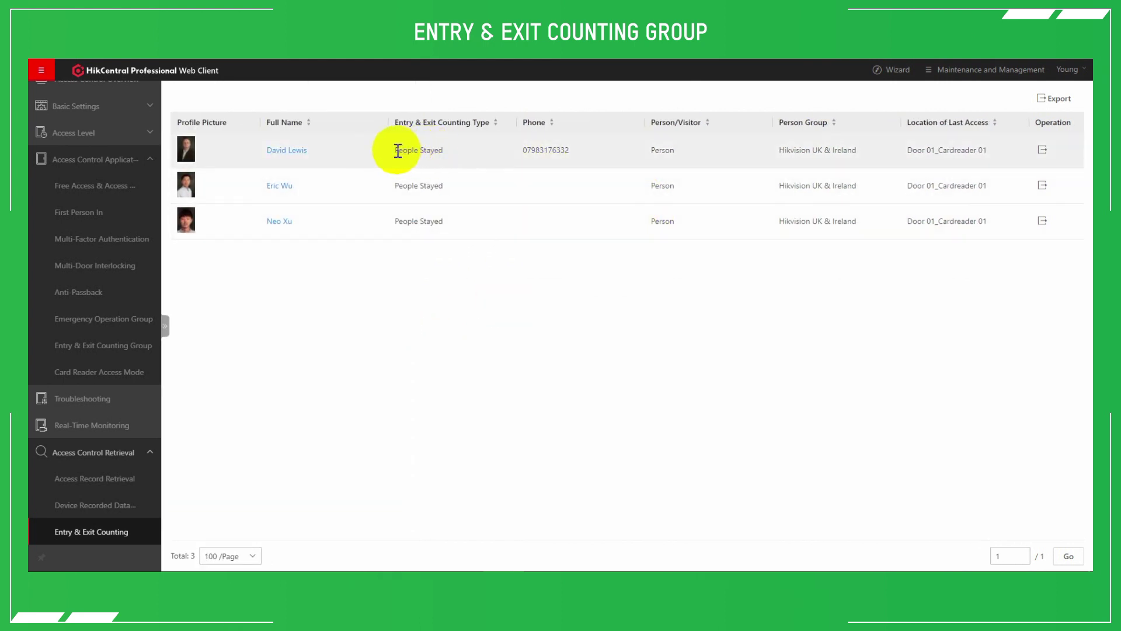
drag(397, 150, 449, 158)
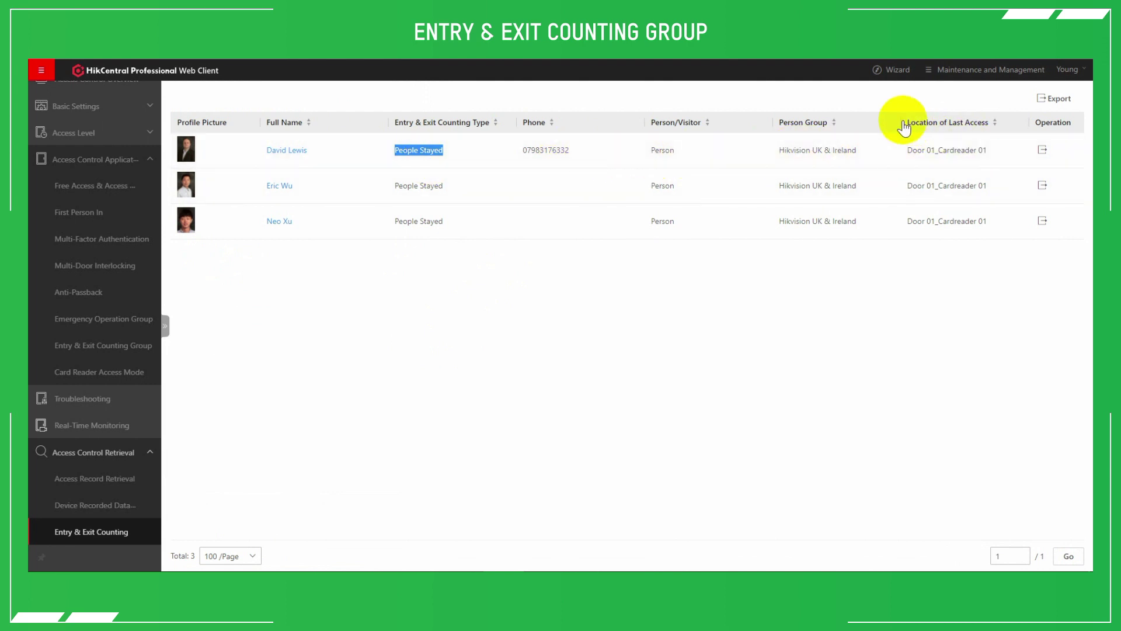
drag(908, 122, 992, 128)
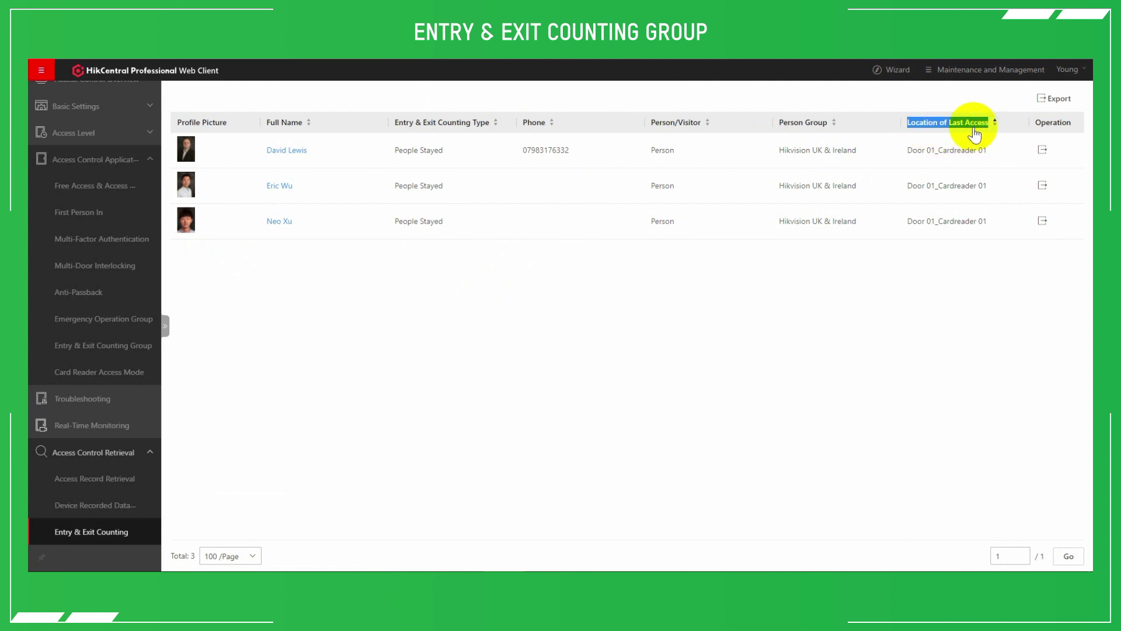
click(1043, 99)
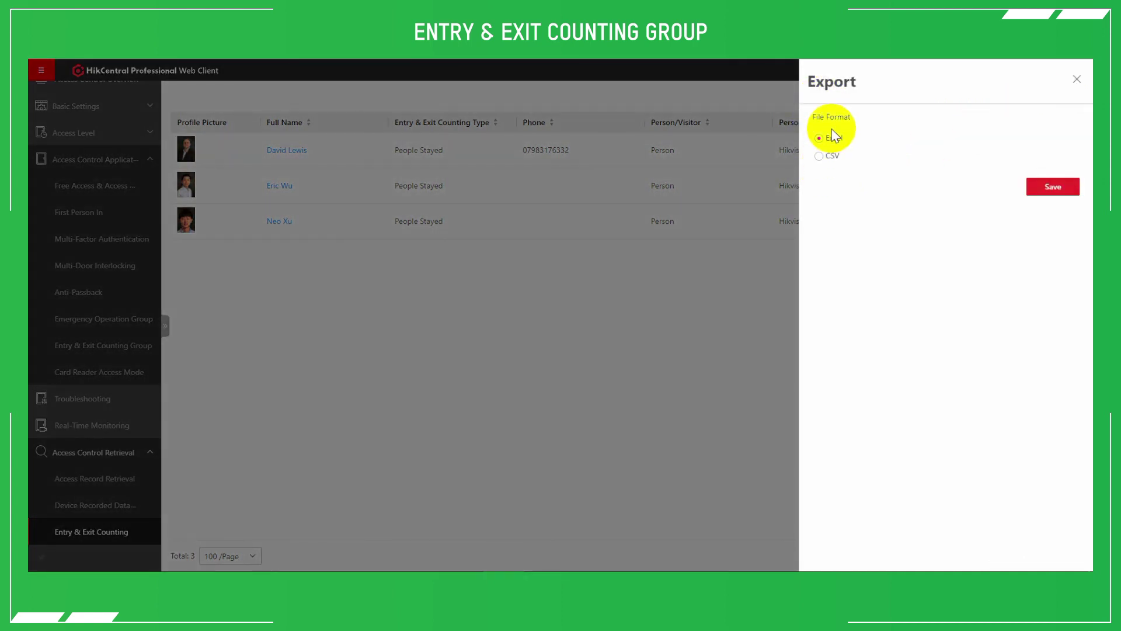
click(754, 266)
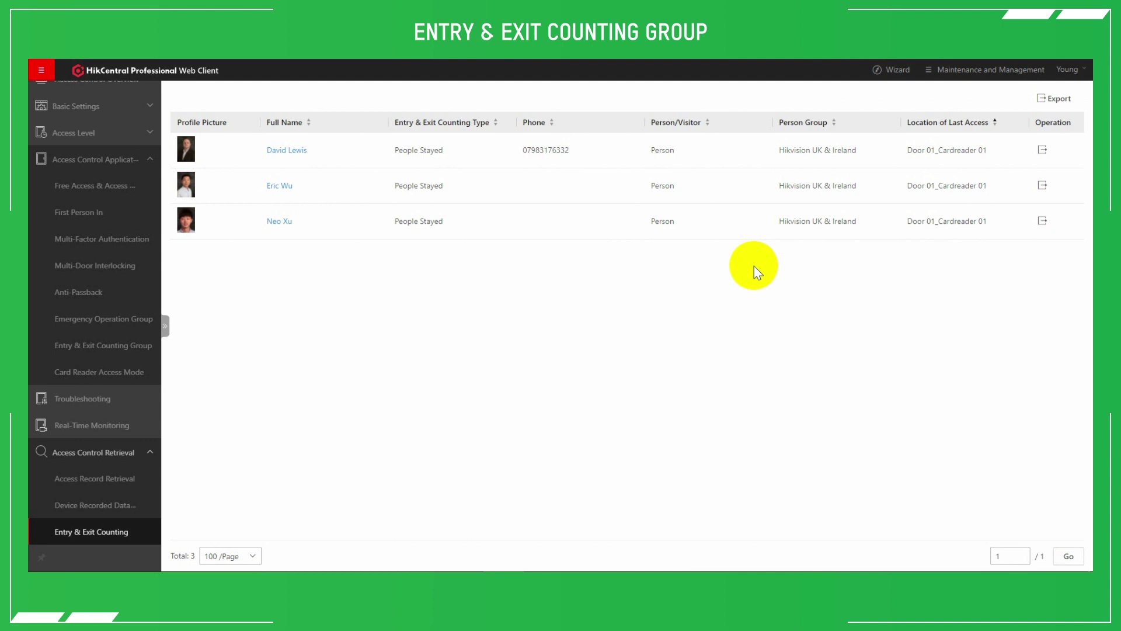